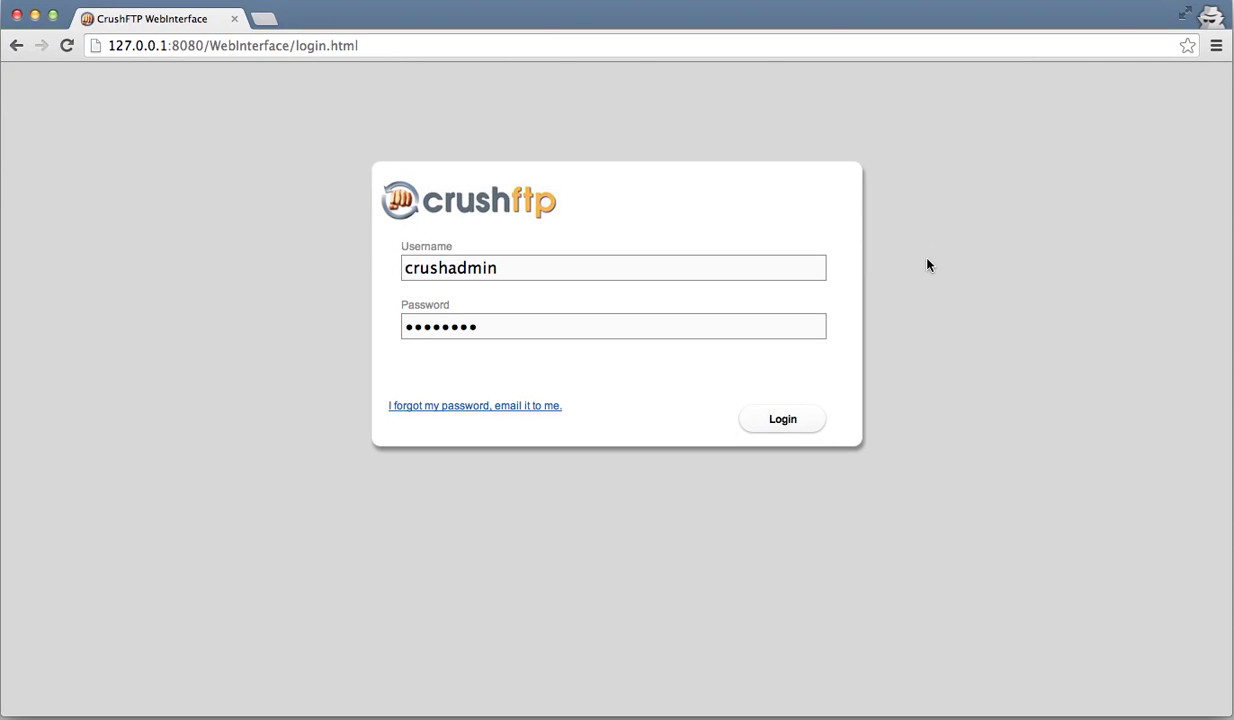
- Log in as the administrator and open the Preferences page of the Admin area
left_click(782, 420)
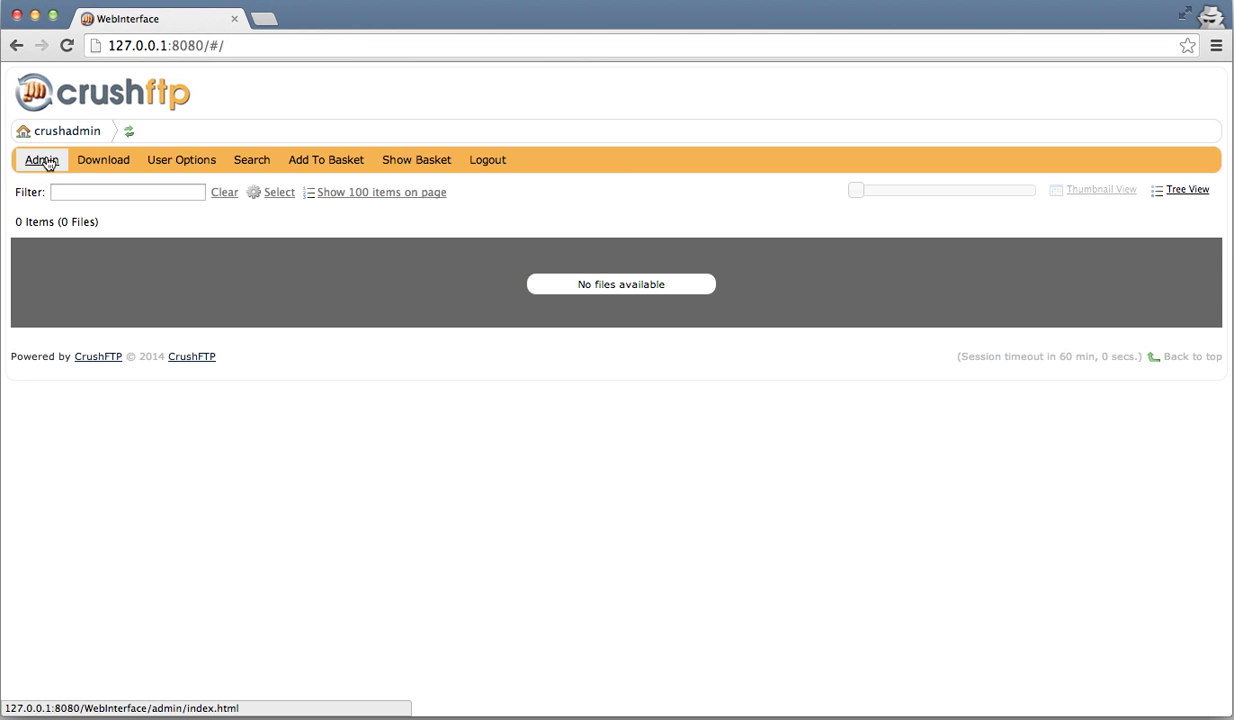
left_click(42, 160)
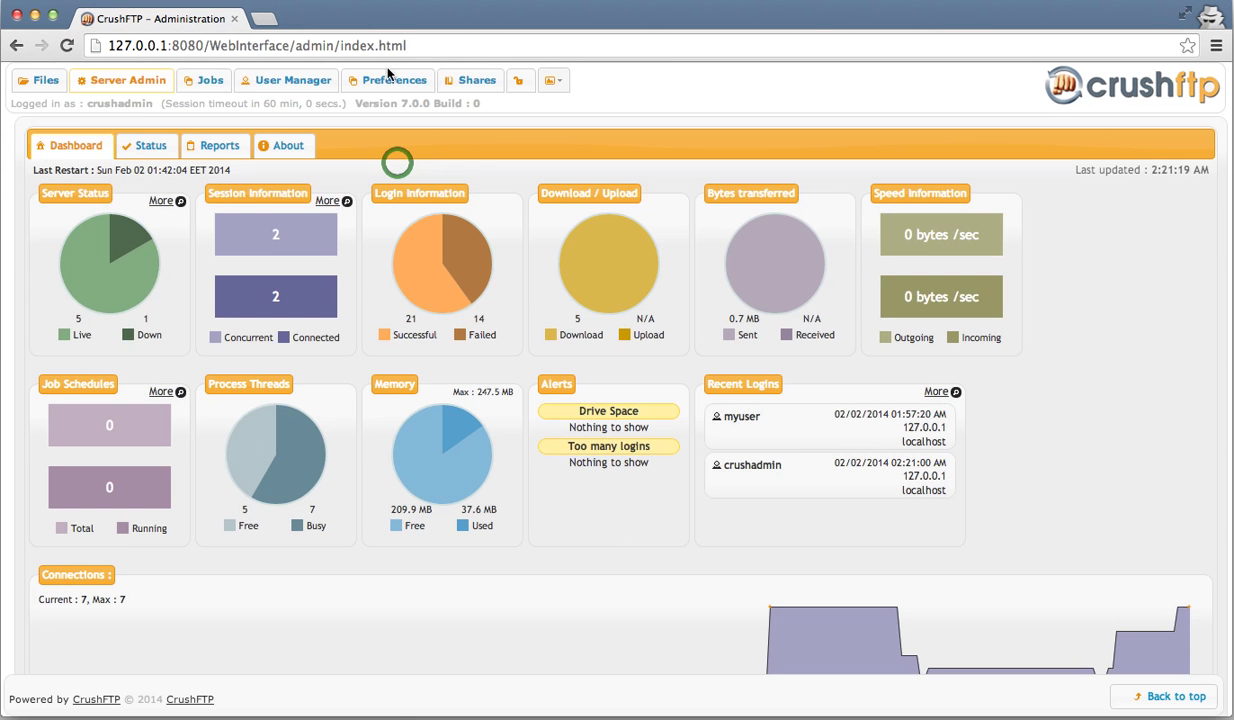
left_click(404, 87)
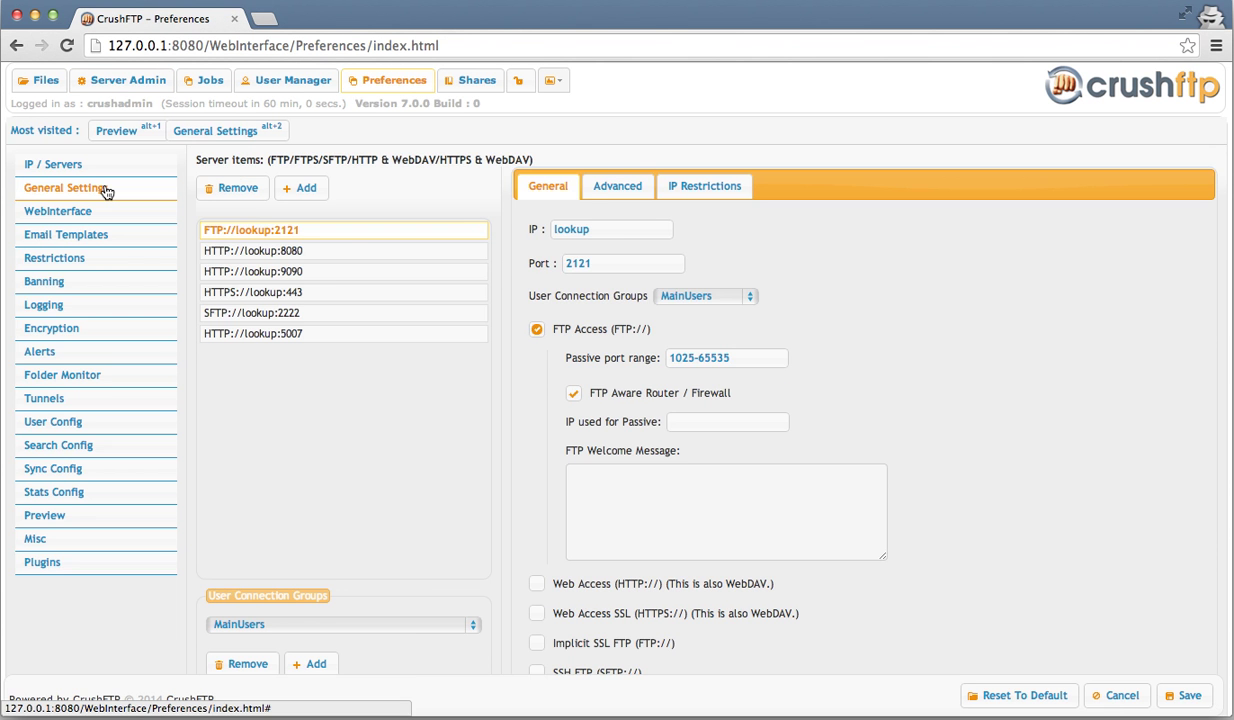
- In General Settings, enter SMTP server smtp.gmail.com:465 with username crushftp and its password
left_click(104, 189)
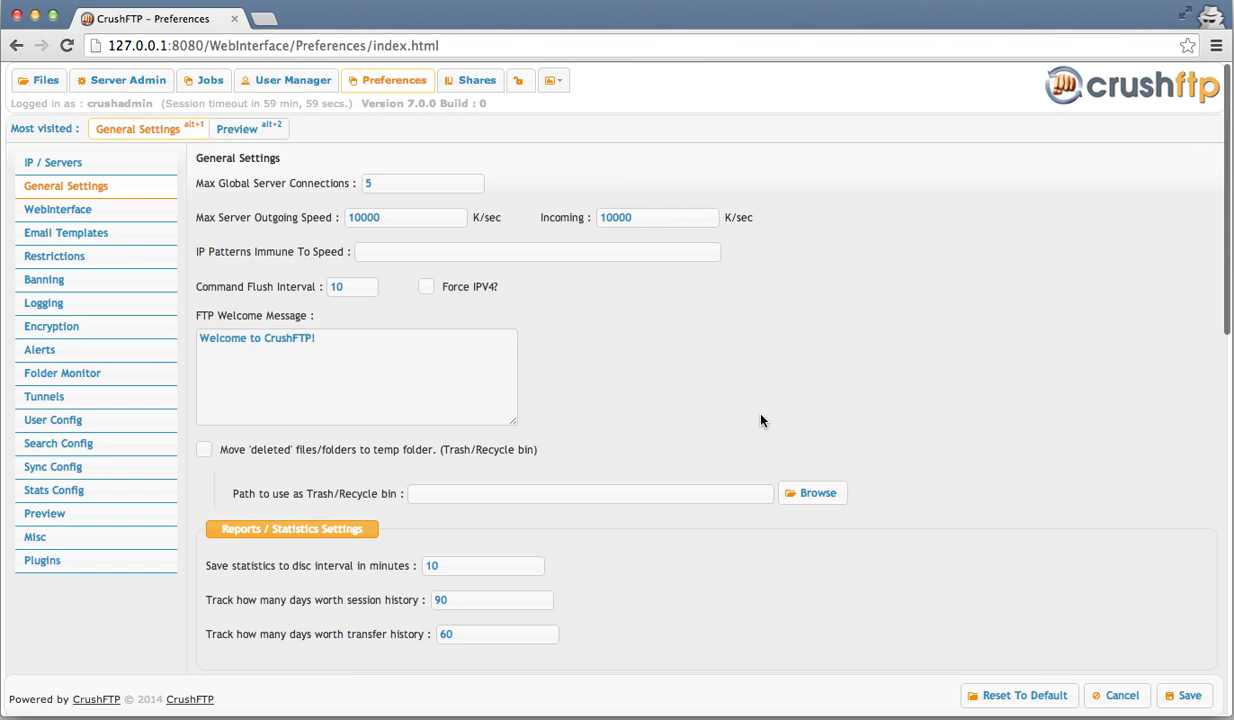
scroll(760, 420, "down", 3)
scroll(760, 420, "down", 1)
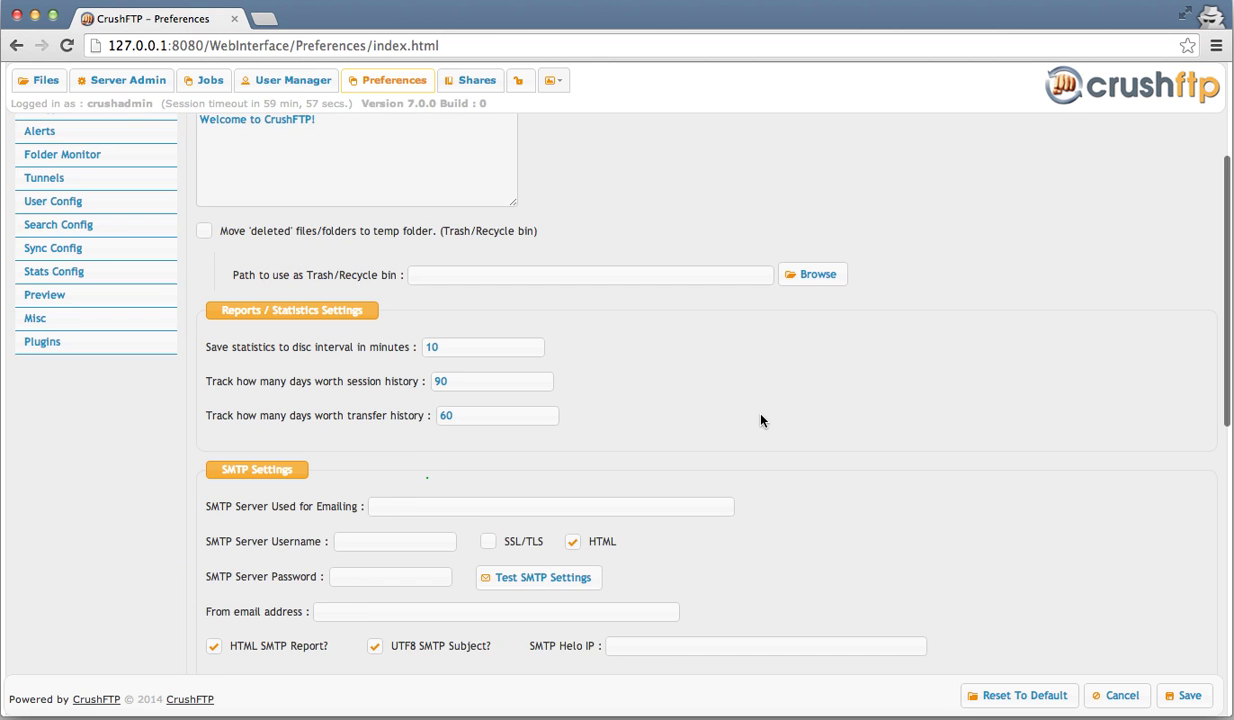
scroll(515, 476, "down", 1)
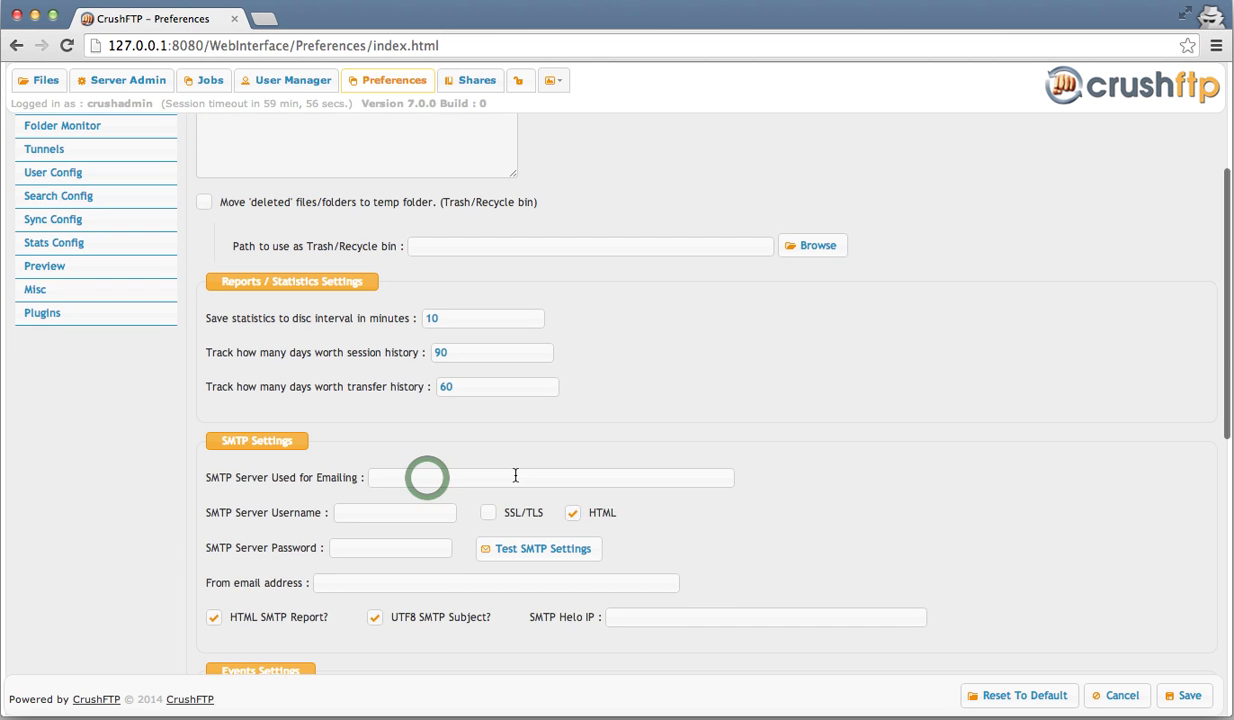
left_click(427, 478)
type("smtp")
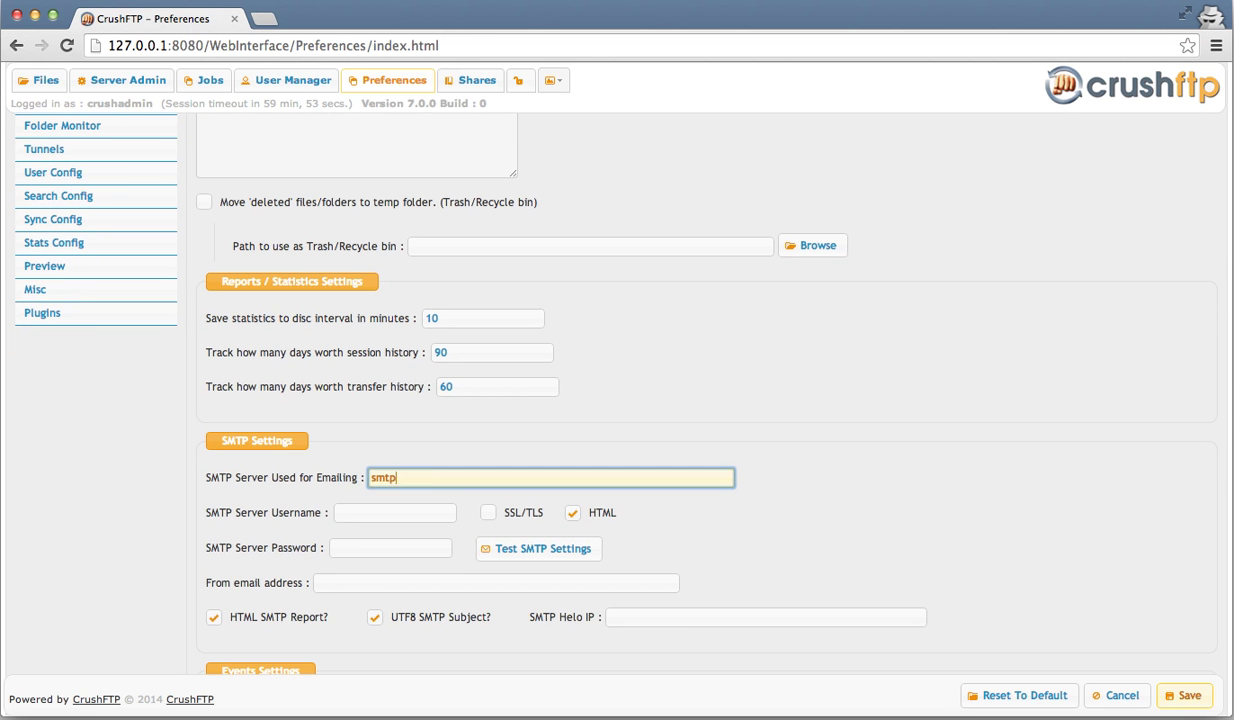
type(".gmail.com:465")
left_click(395, 512)
type("crus")
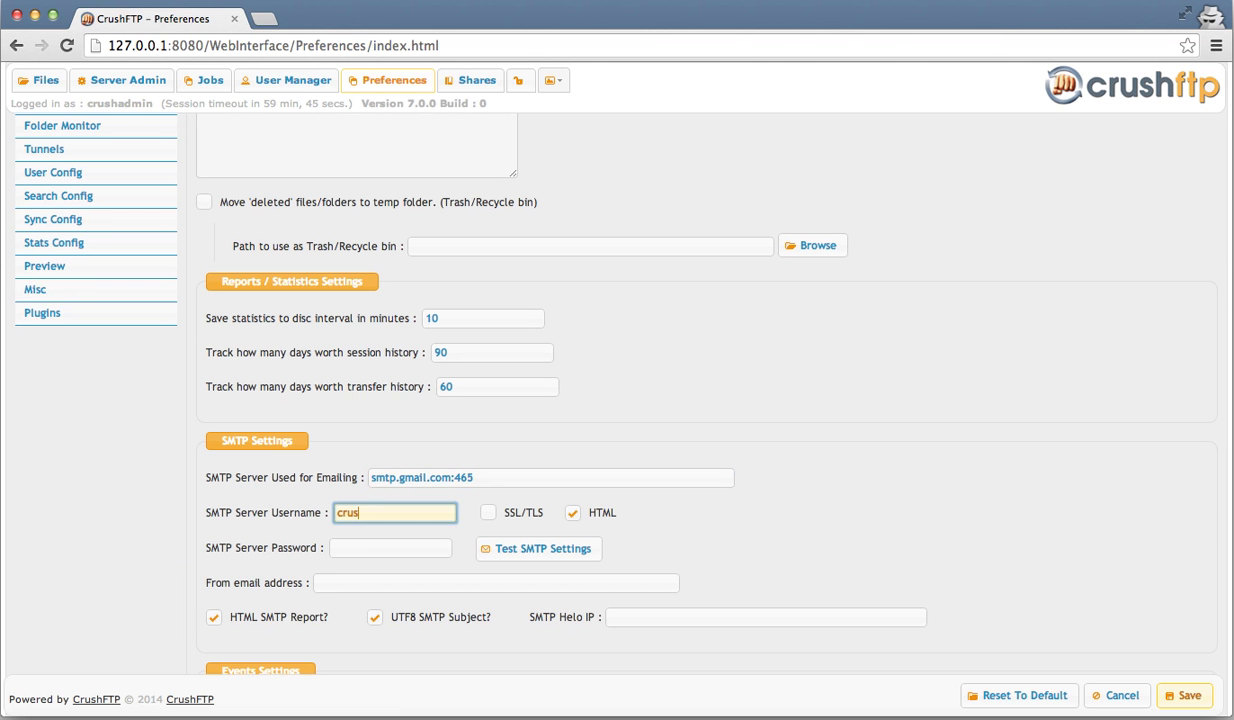
type("hftp")
key("Tab")
type("•••••")
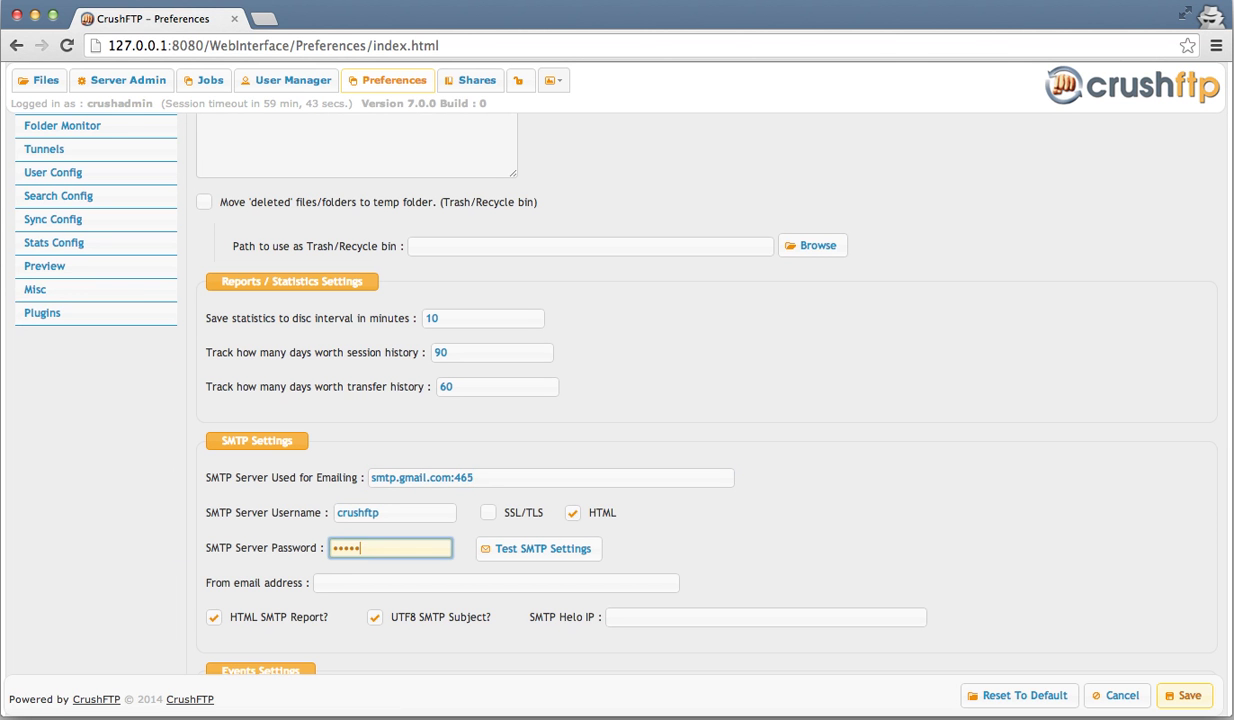
type("•••")
- Run the SMTP test with sender and recipient addresses, then save the preferences
left_click(599, 551)
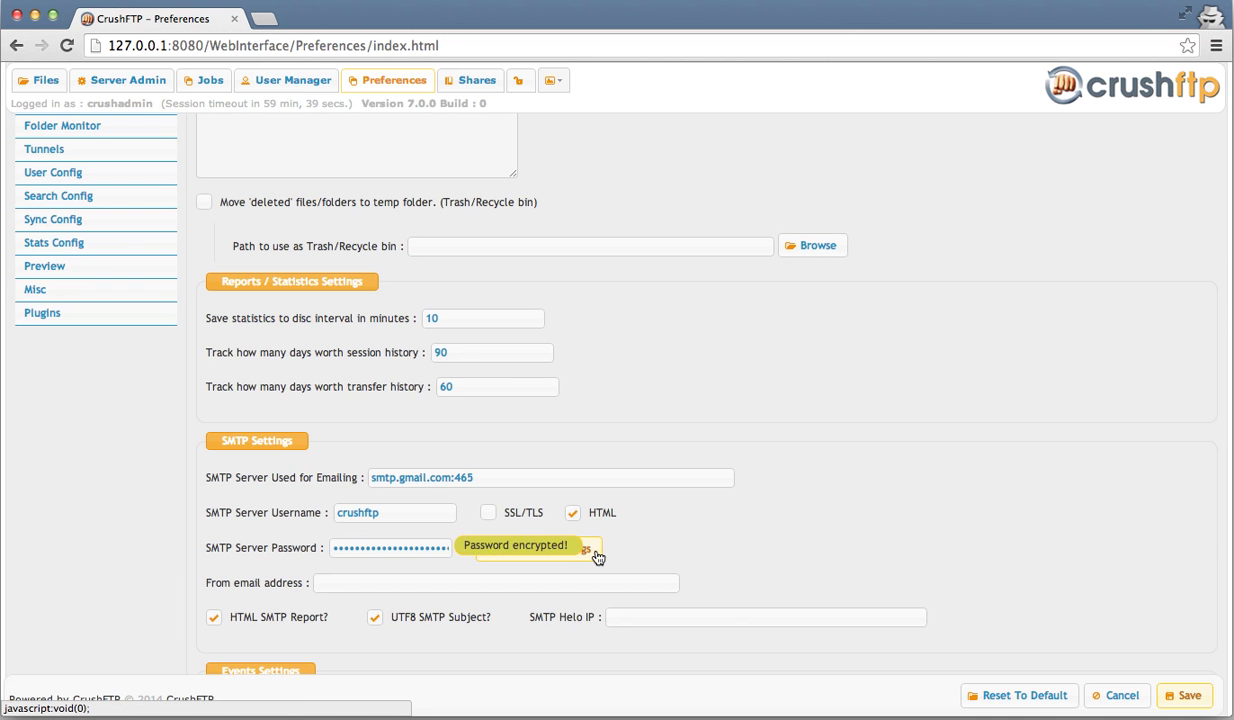
key("super+v")
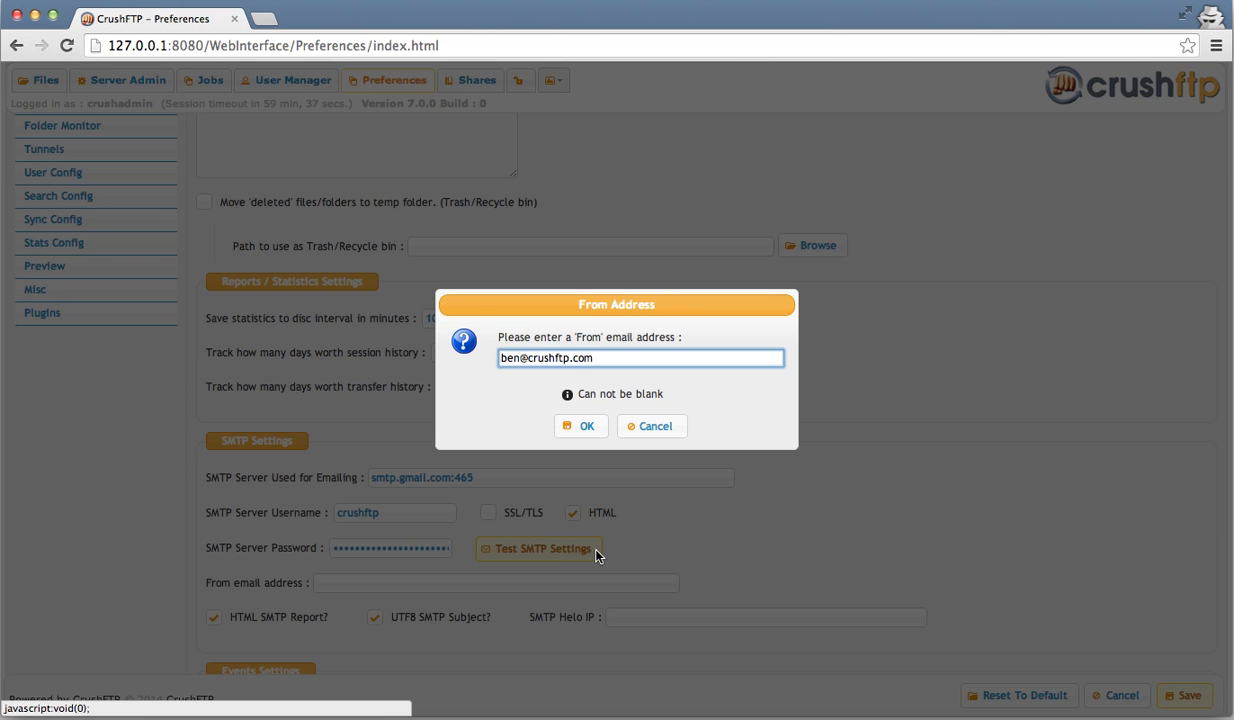
key("Return")
key("super+v")
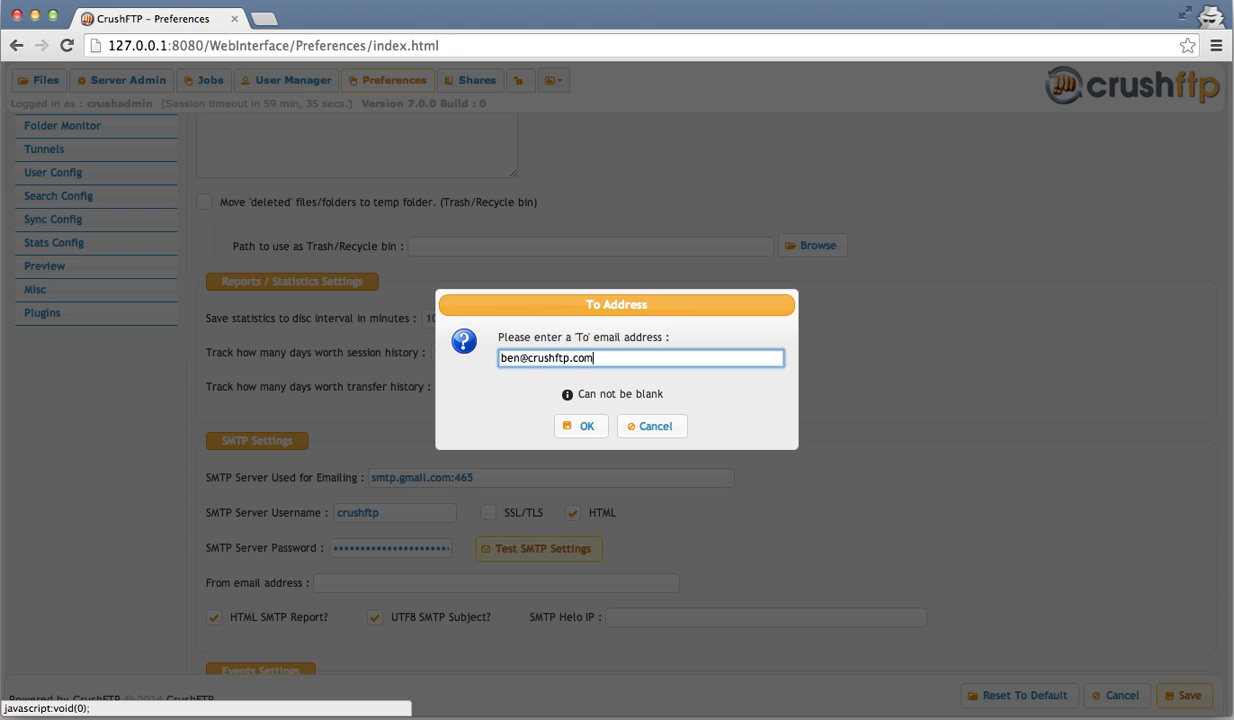
key("Return")
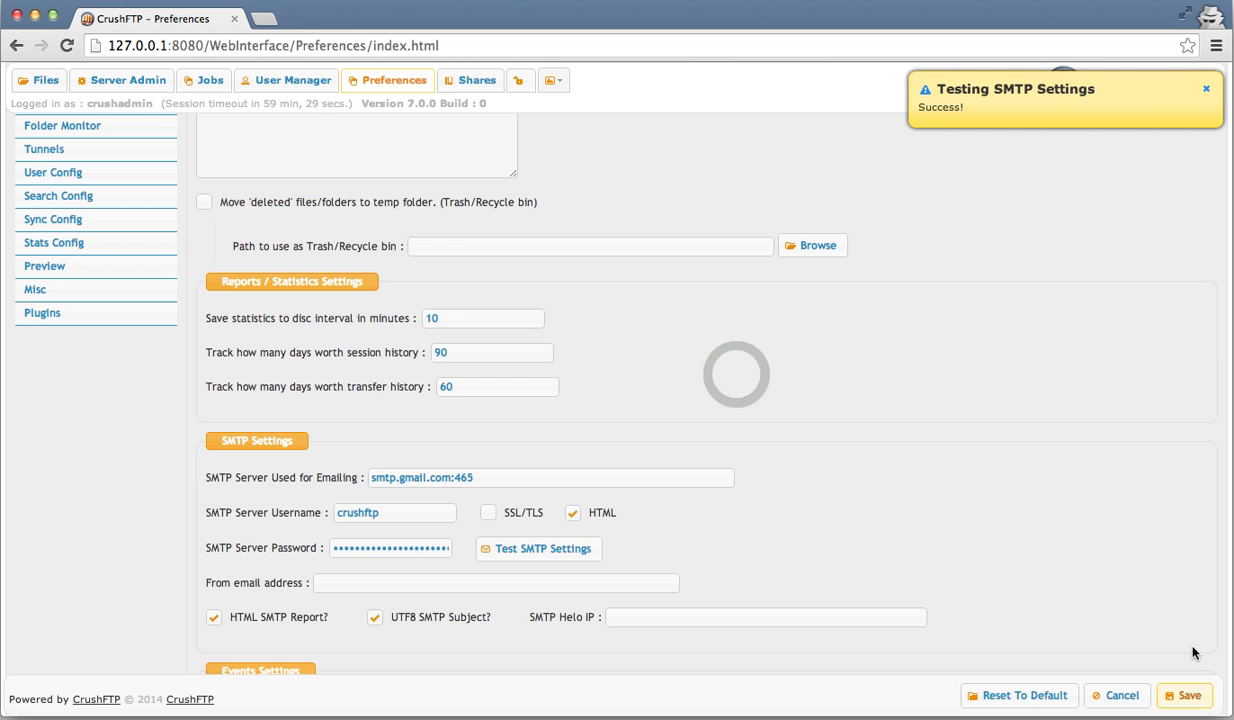
left_click(1186, 695)
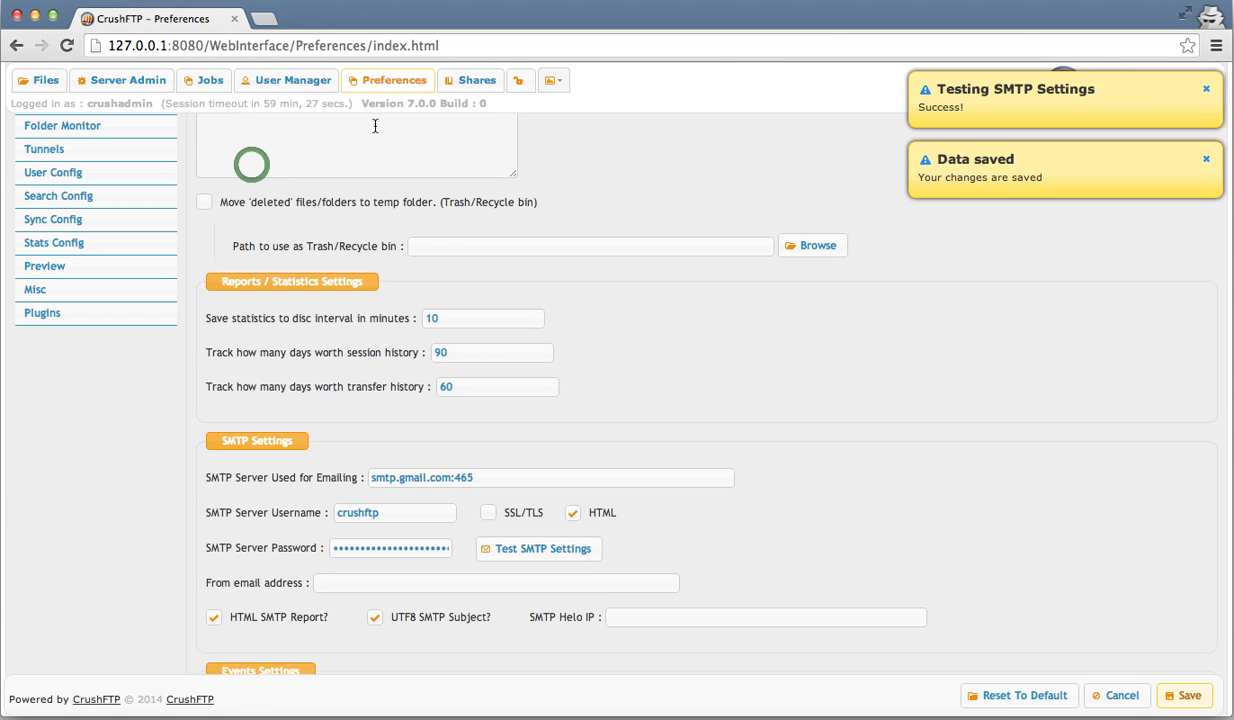
- Filter the User Manager for myuser and open that account's settings
left_click(285, 85)
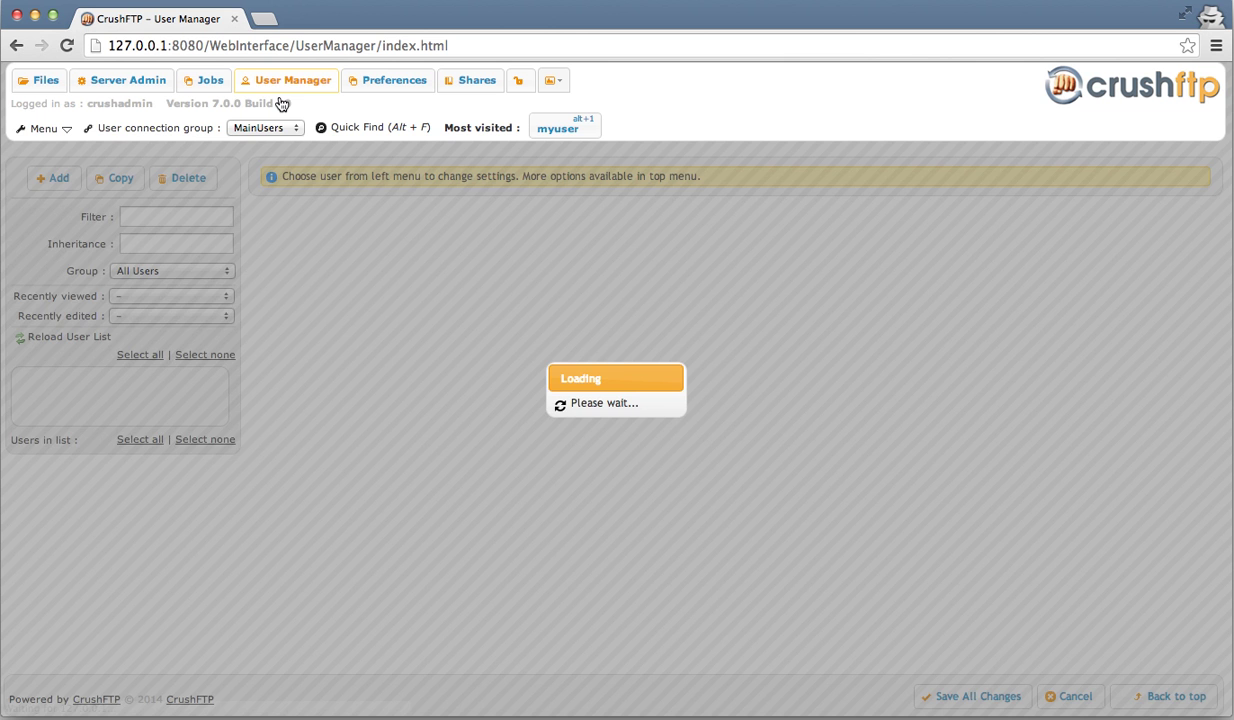
type("my")
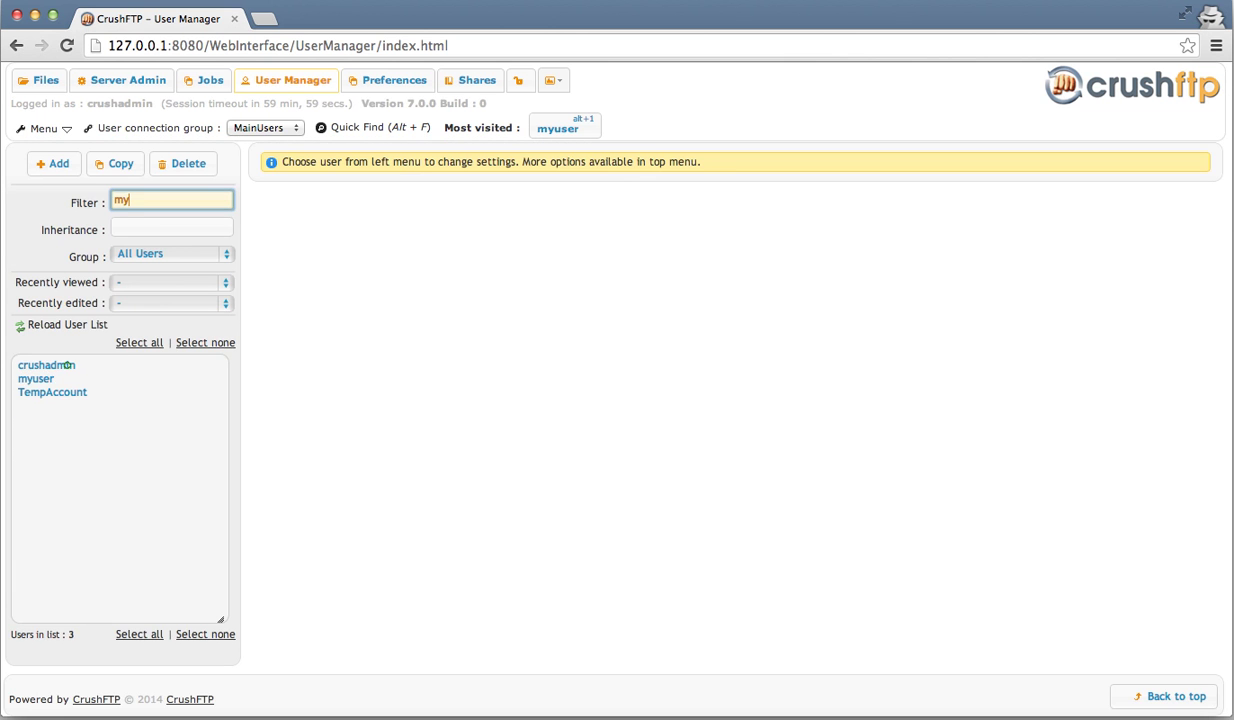
type("us")
left_click(68, 367)
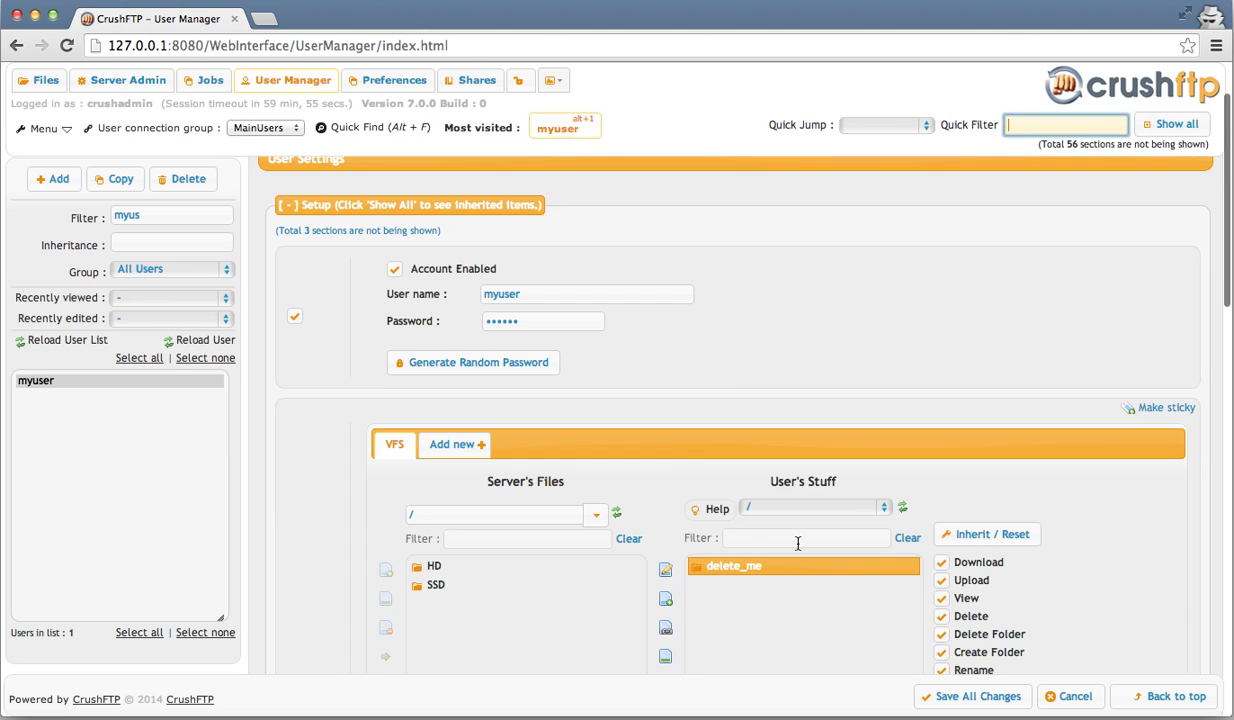
- Enable Share/Publish on myuser's delete_me folder, save all changes, and log out
scroll(810, 580, "down", 3)
scroll(823, 618, "down", 2)
left_click(748, 378)
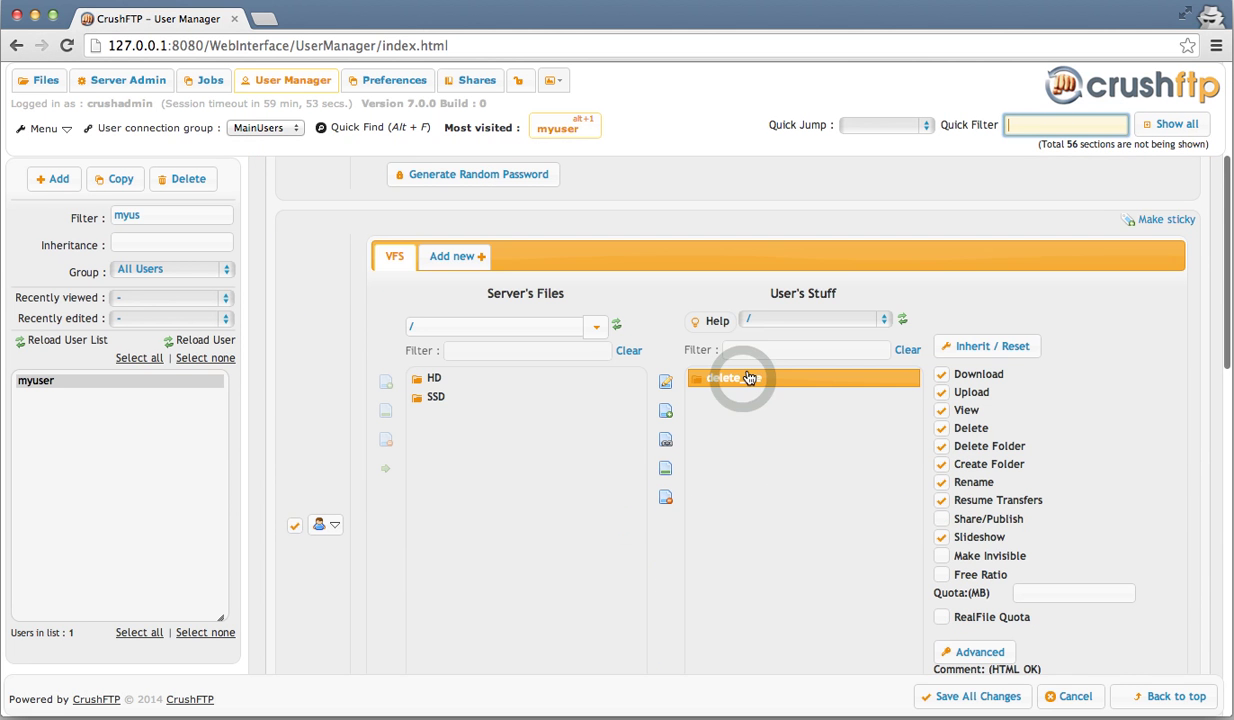
left_click(970, 520)
left_click(969, 524)
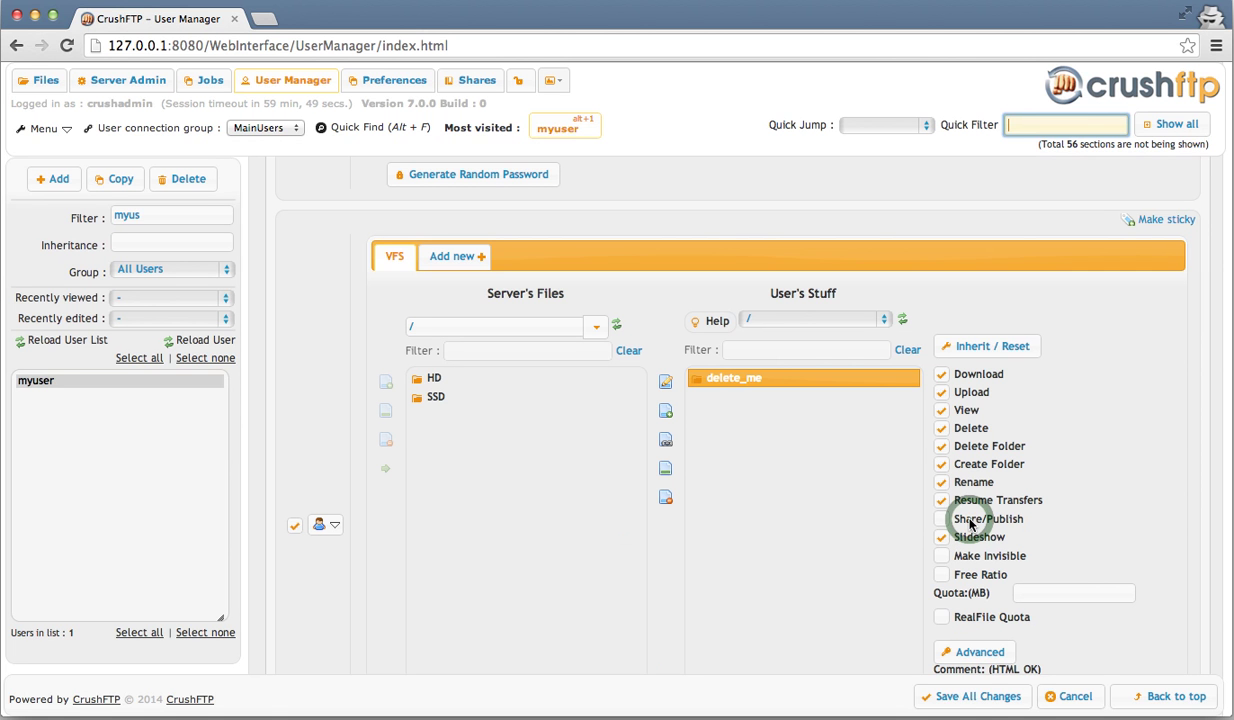
left_click(969, 522)
left_click(962, 693)
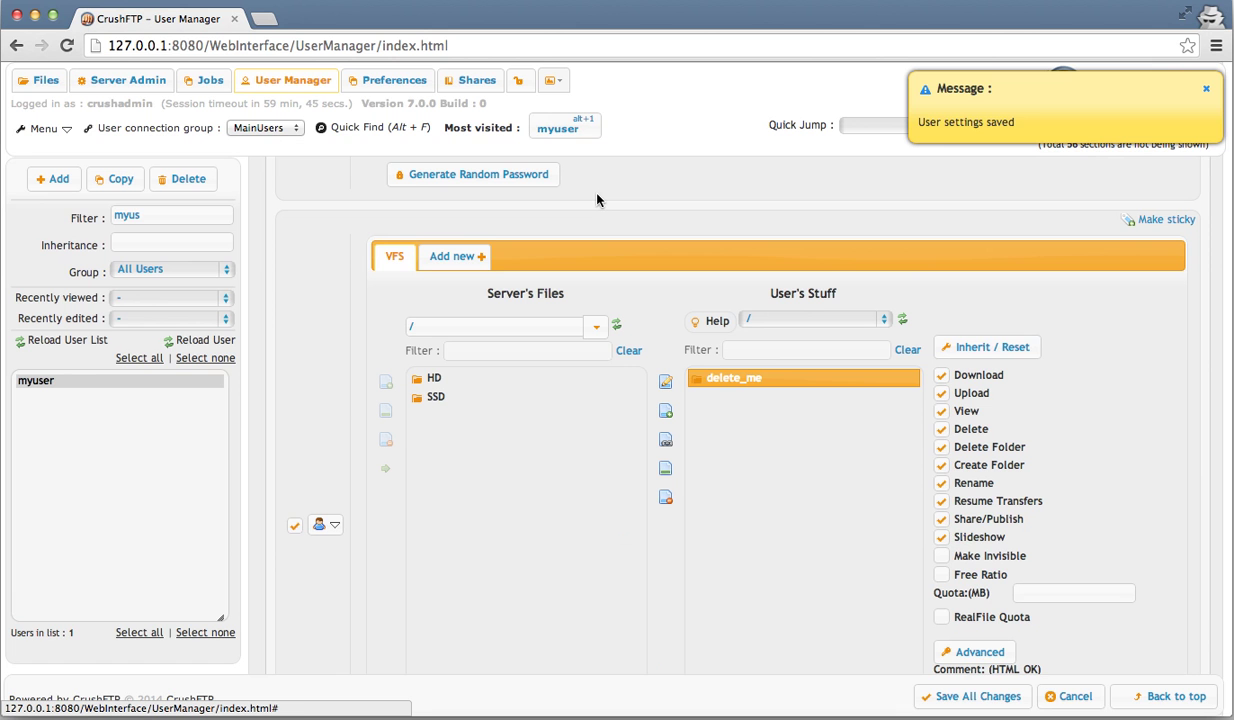
left_click(521, 84)
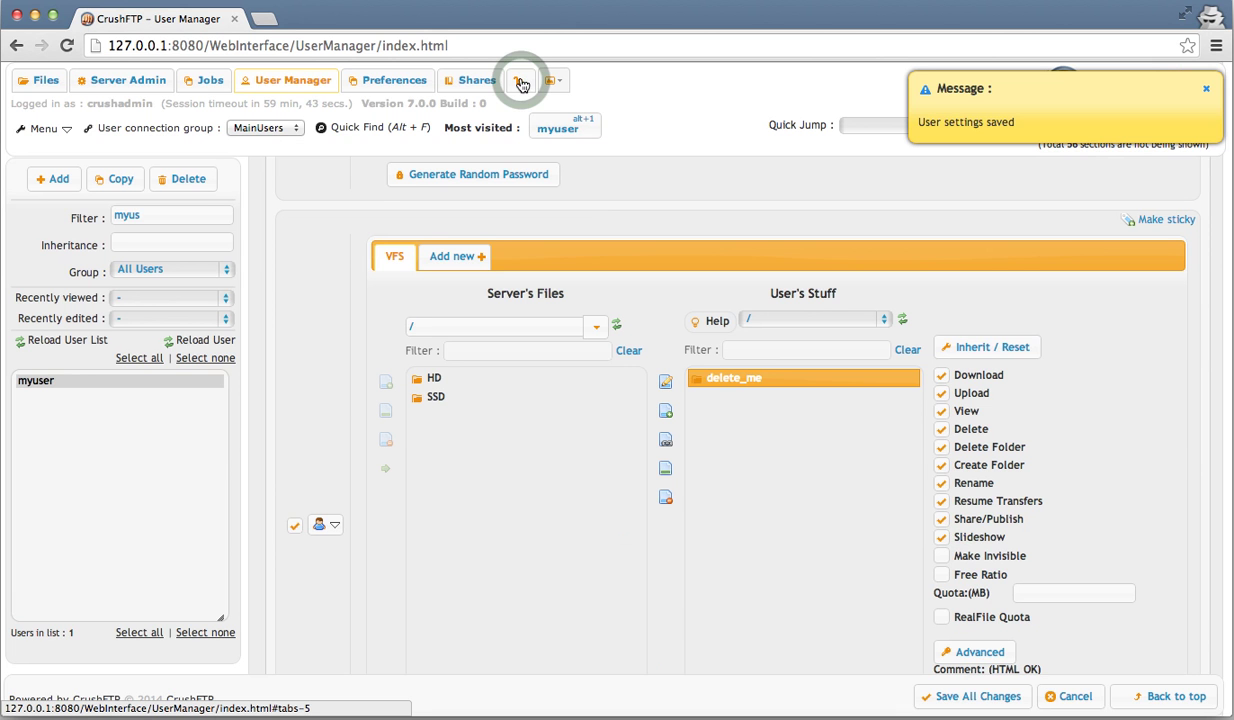
- Sign in as myuser with its password
type("my")
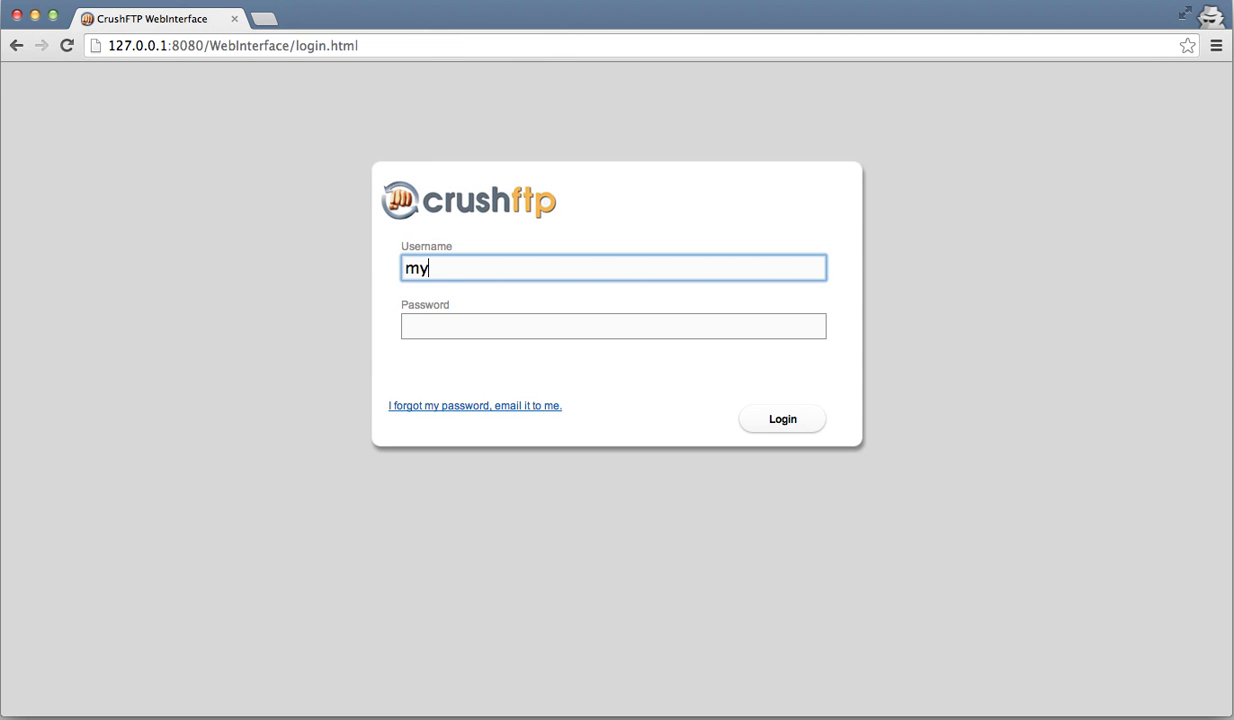
type("user")
key("Tab")
type("••••••")
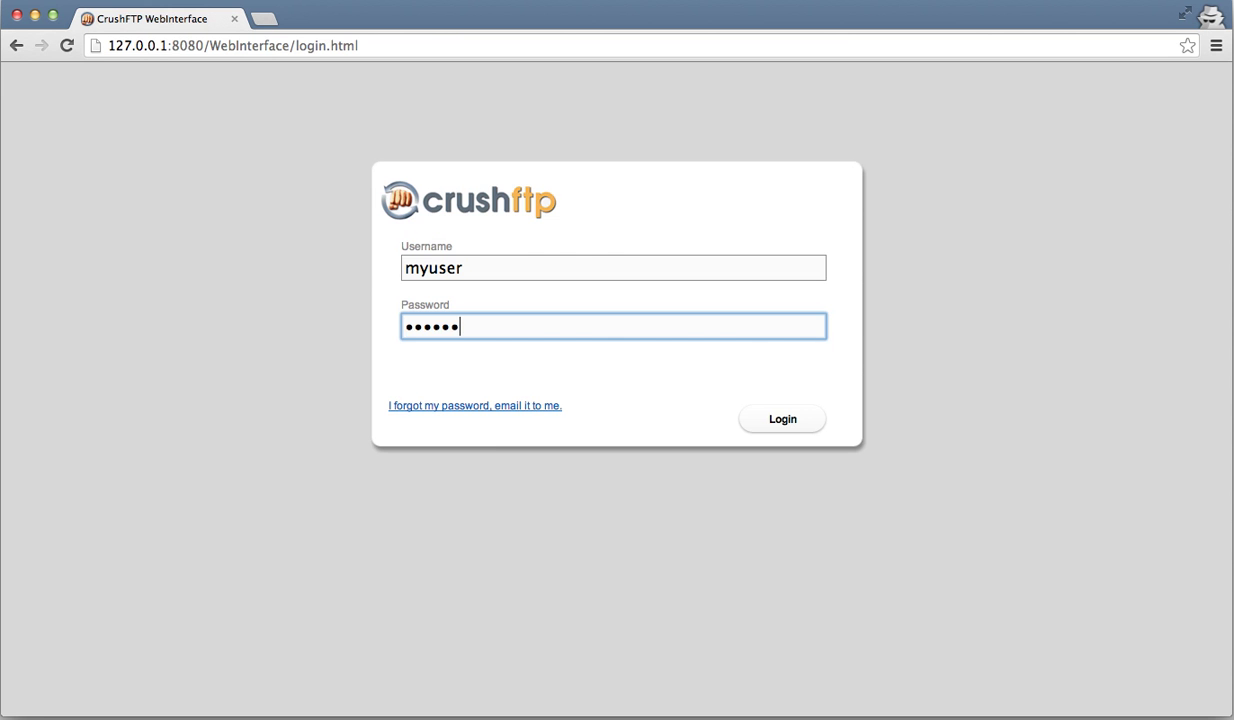
key("Return")
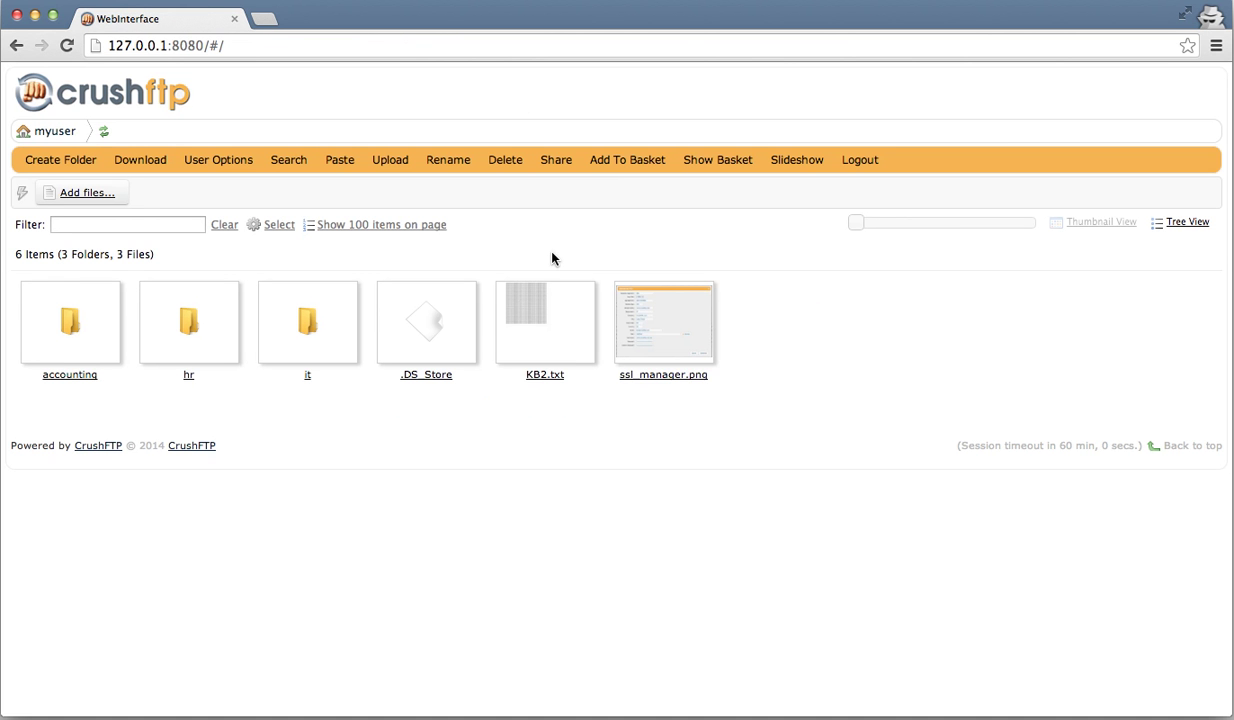
- Choose Share from the ssl_manager.png thumbnail's context menu
left_click(634, 318)
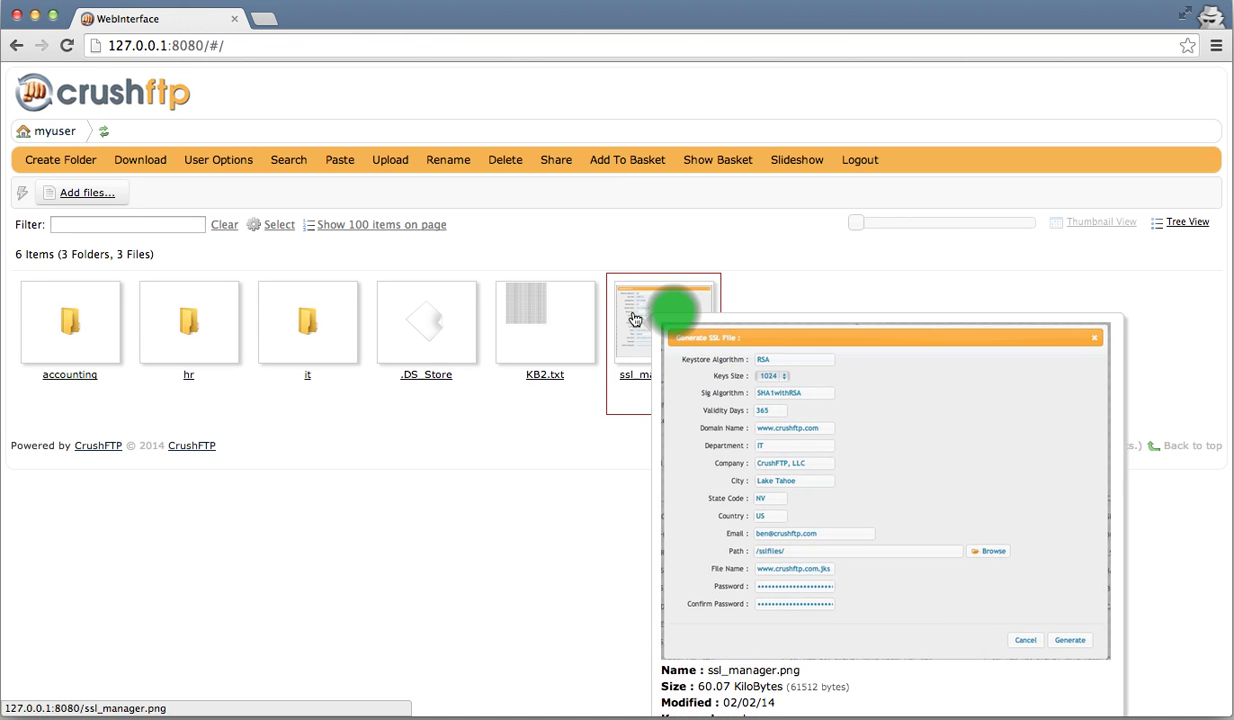
right_click(675, 318)
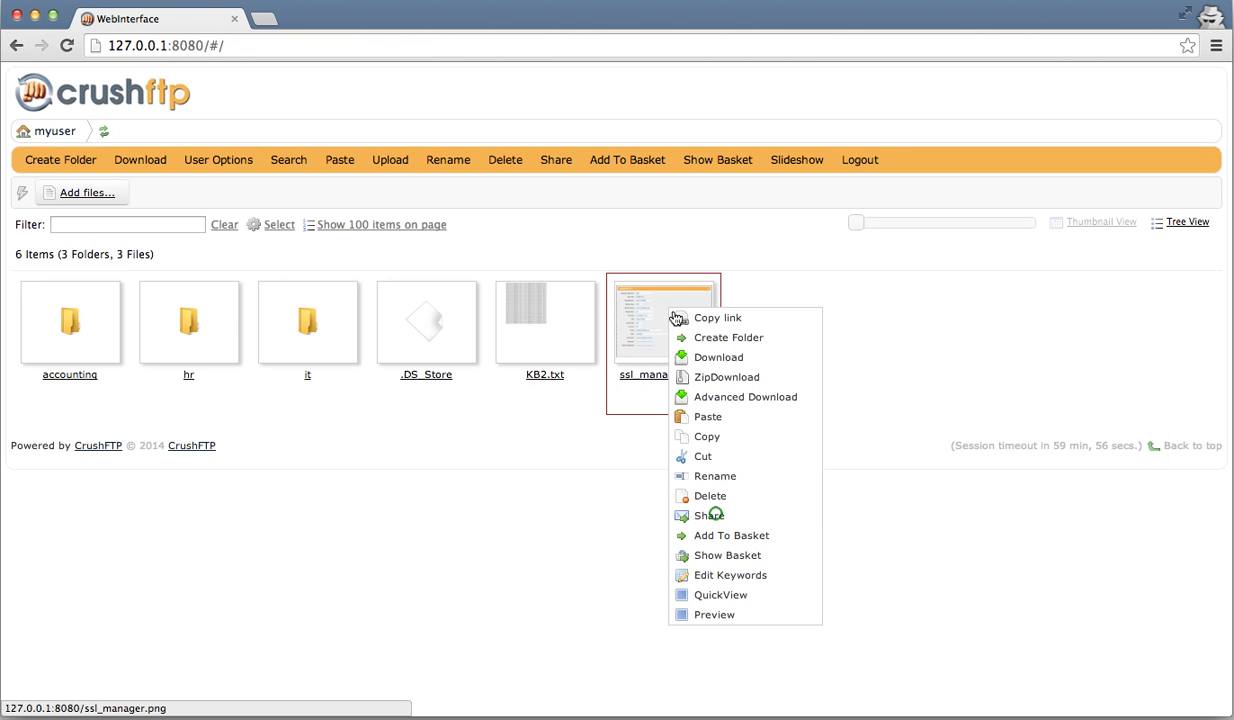
left_click(716, 505)
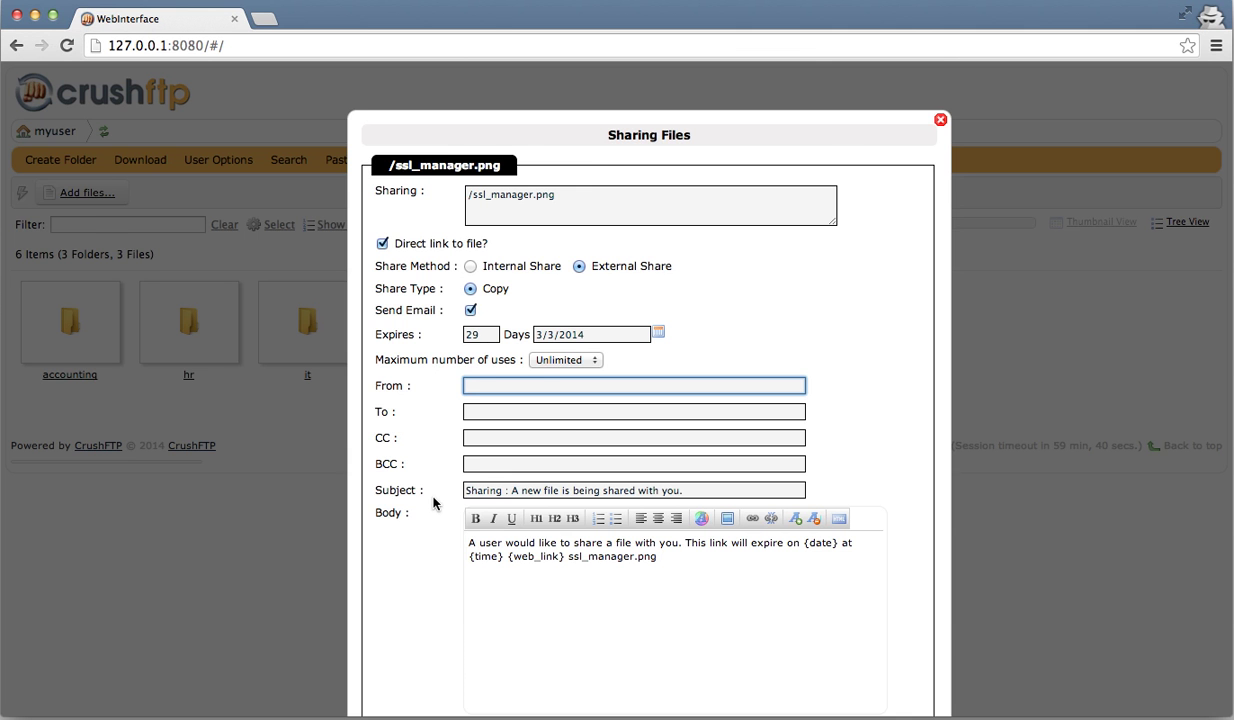
- Share ssl_manager.png by reference, expiring in 2 days with a maximum of 3 uses
scroll(433, 503, "down", 3)
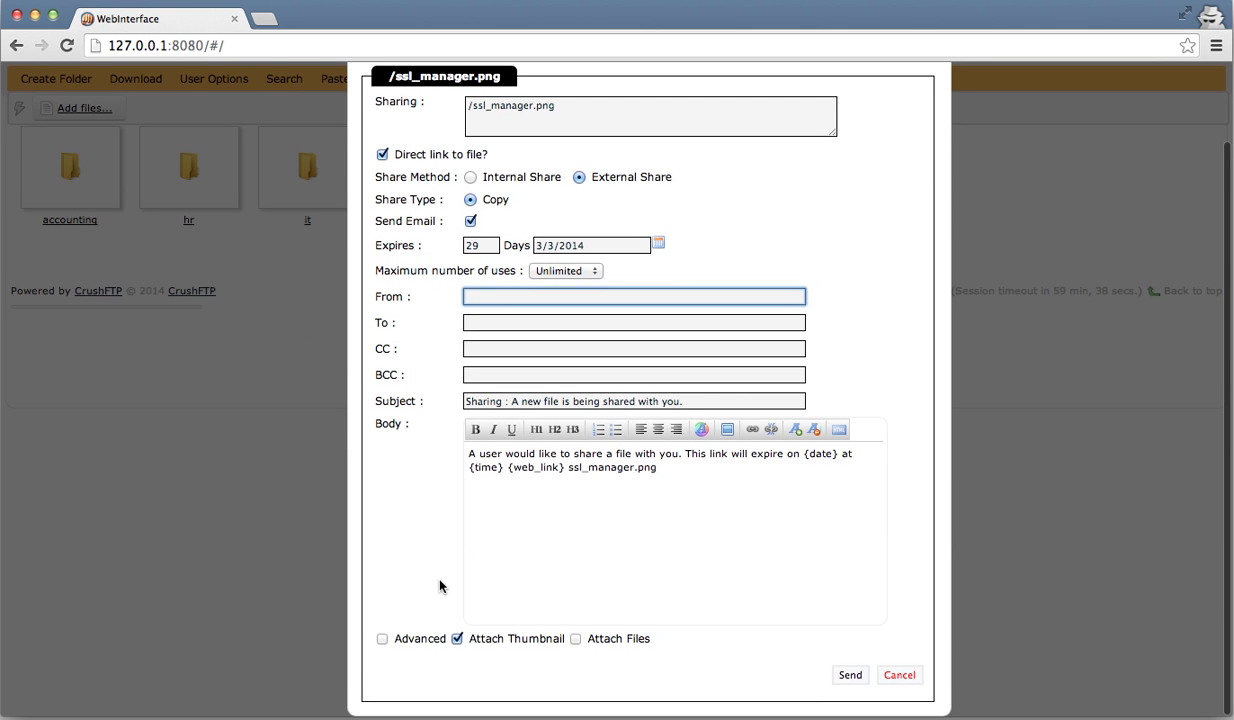
left_click(418, 640)
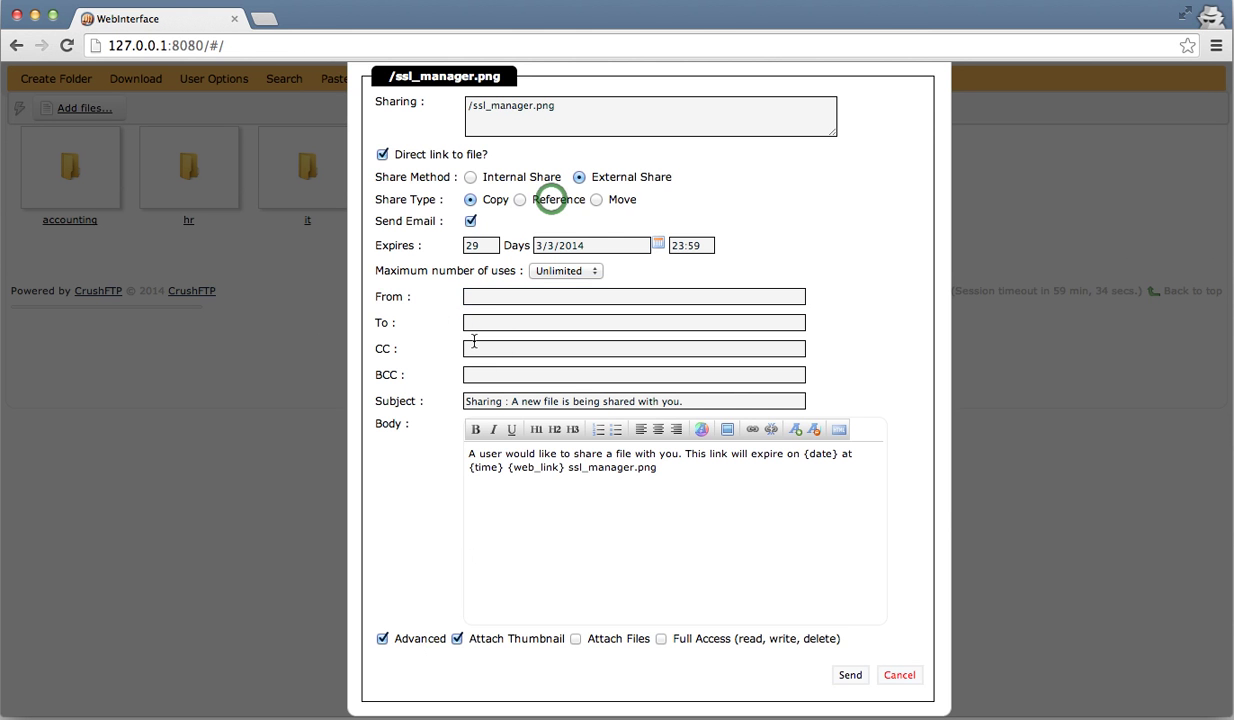
left_click(553, 200)
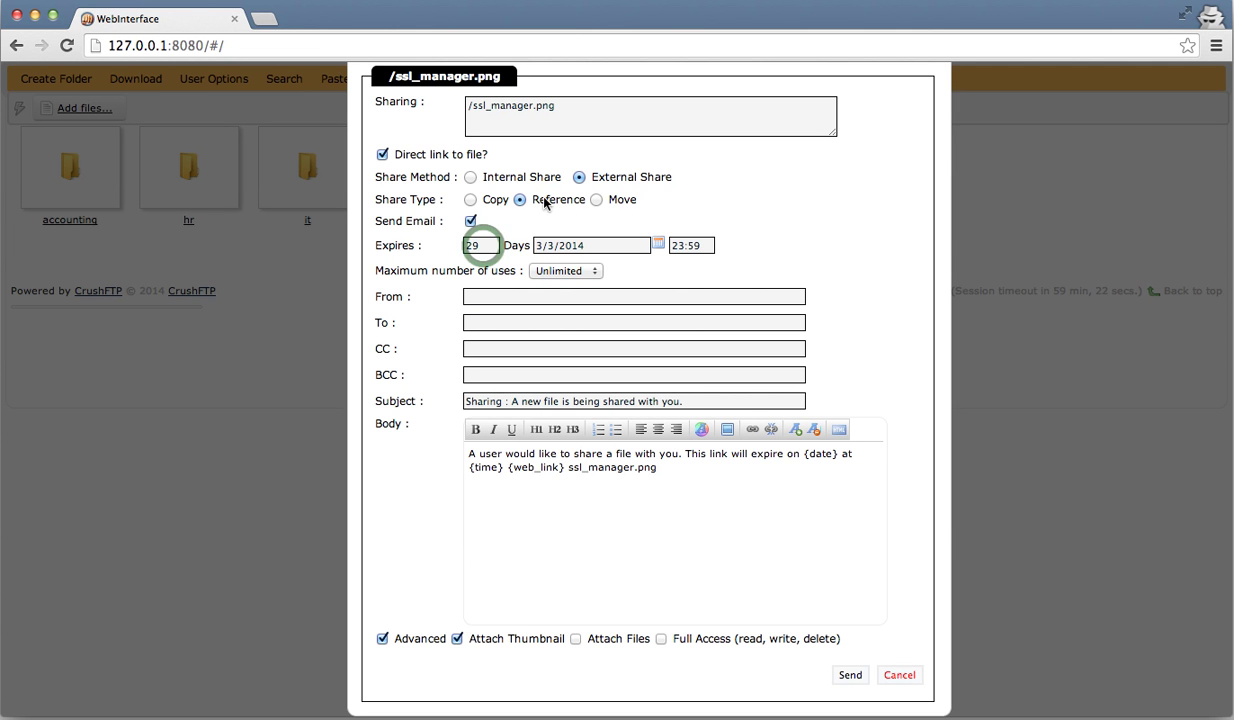
left_click_drag(484, 245, 463, 245)
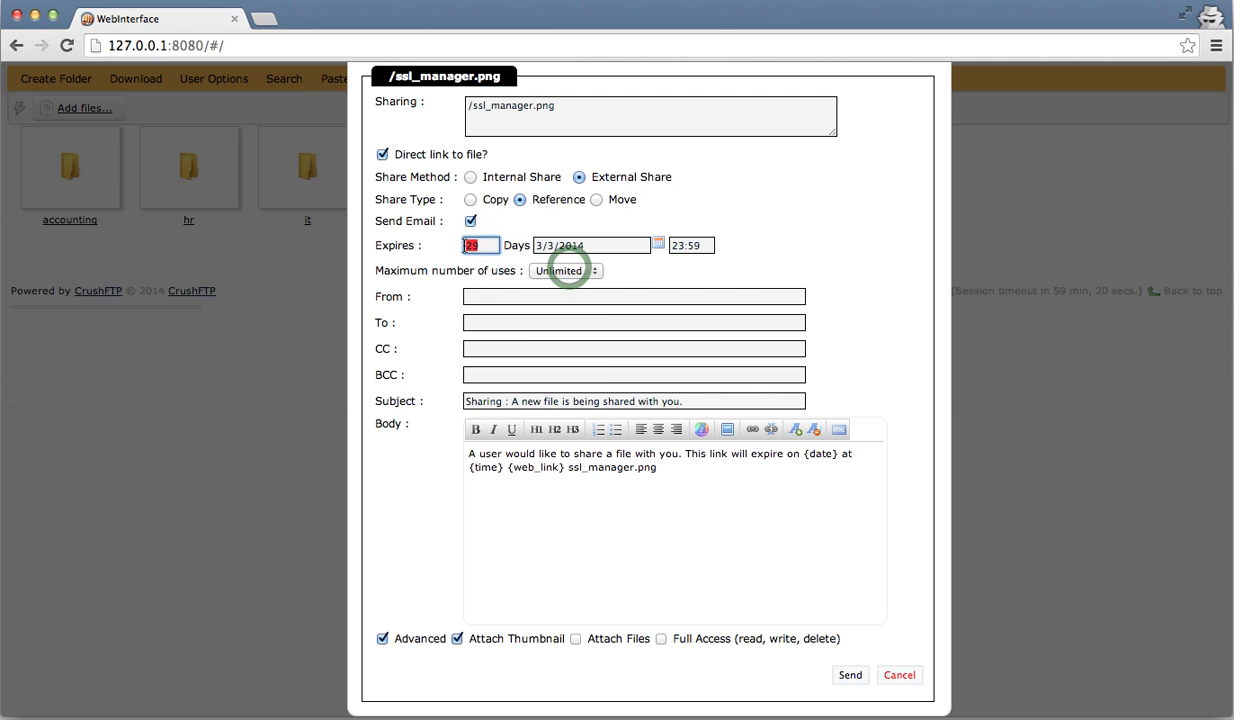
type("2")
left_click(566, 270)
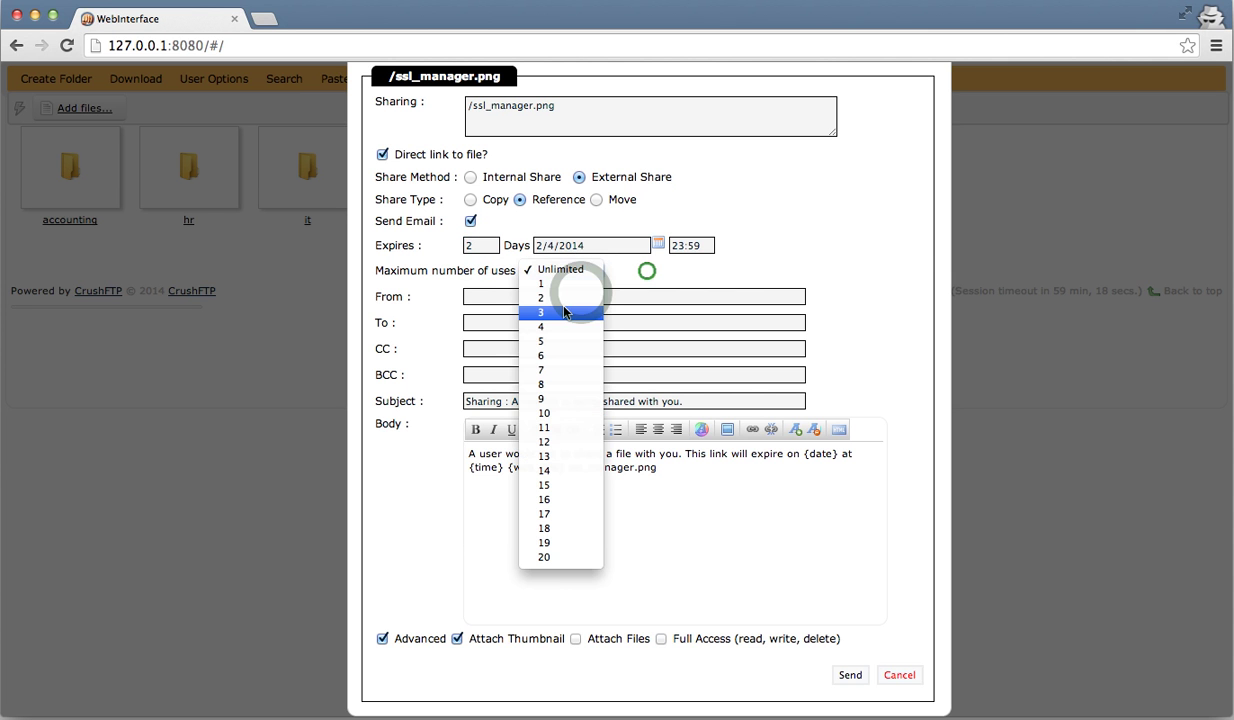
left_click(564, 313)
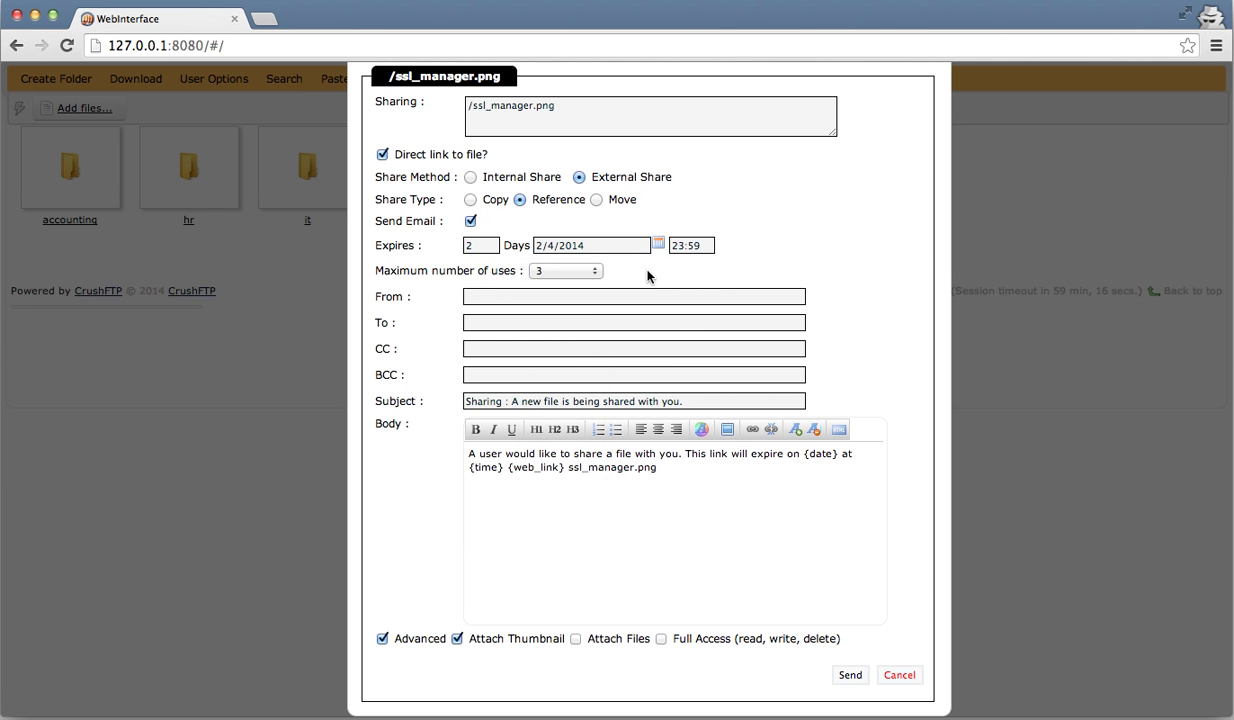
left_click(562, 295)
- Fill the From and To addresses from the saved e-mail suggestion and clear CC and BCC
left_click(563, 296)
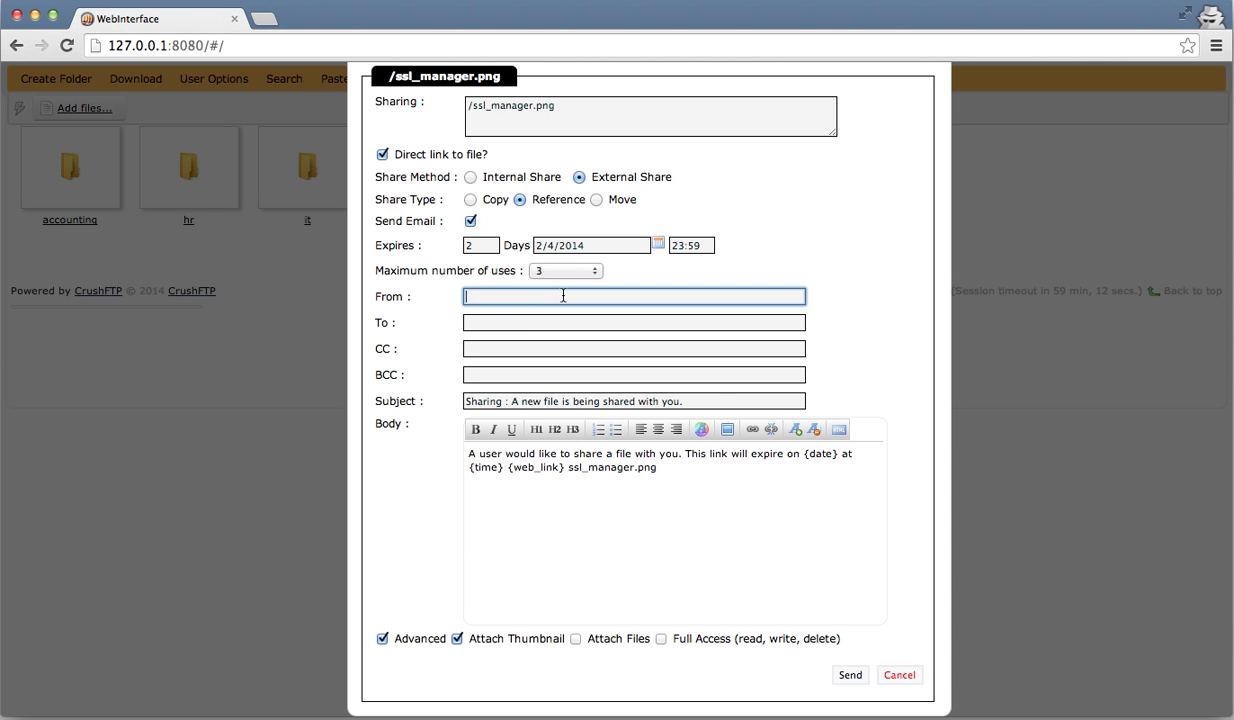
left_click(515, 302)
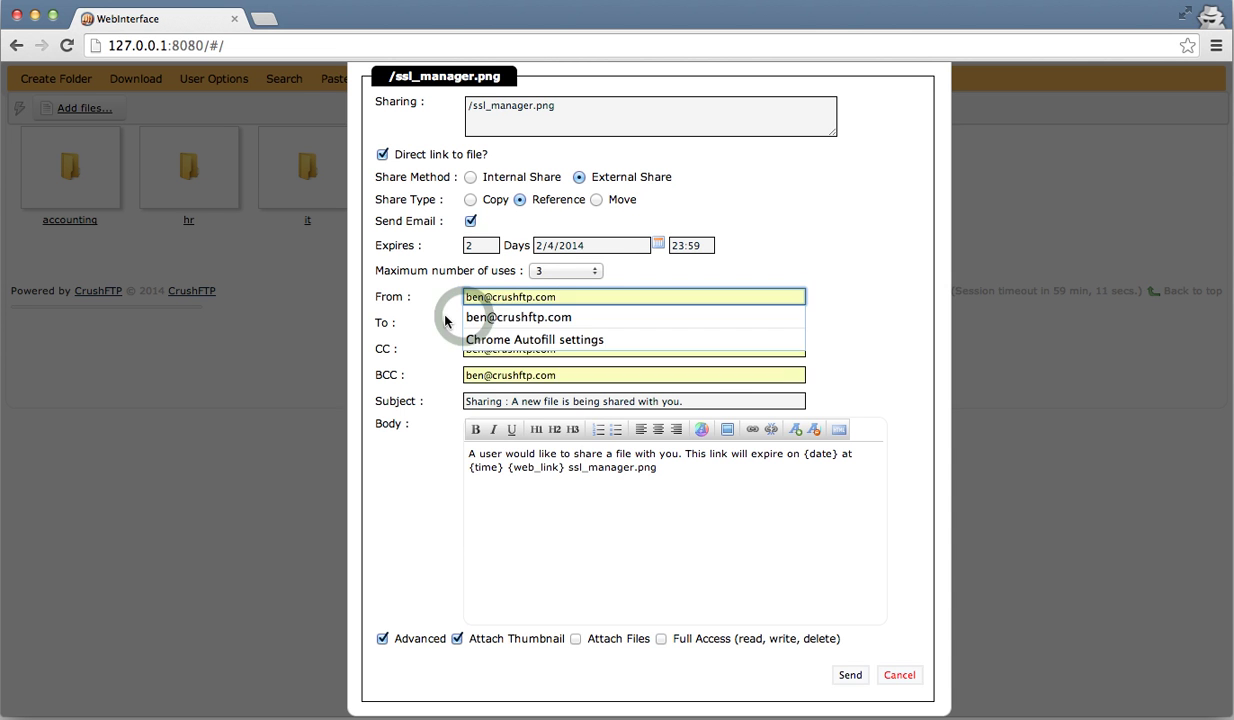
left_click(484, 317)
left_click(509, 345)
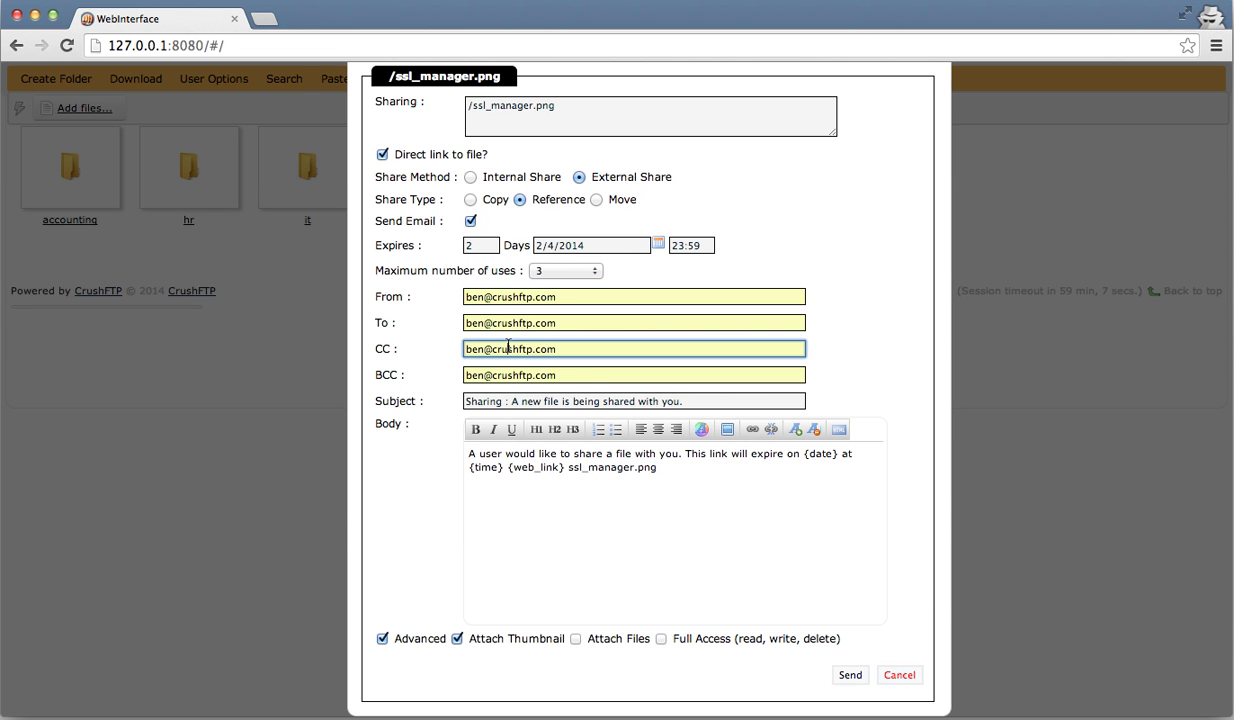
key("super+a")
key("BackSpace")
key("Tab")
key("BackSpace")
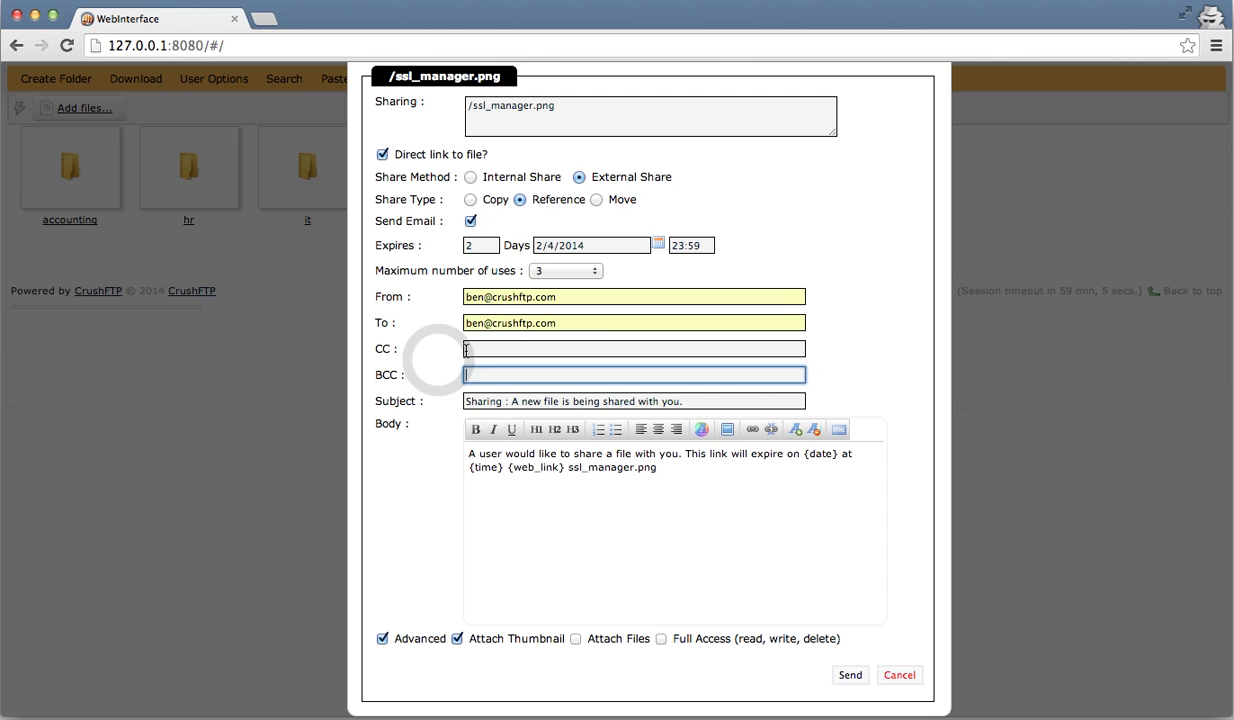
- Uncheck 'Direct link to file?' and send the ssl_manager.png share
left_click(430, 366)
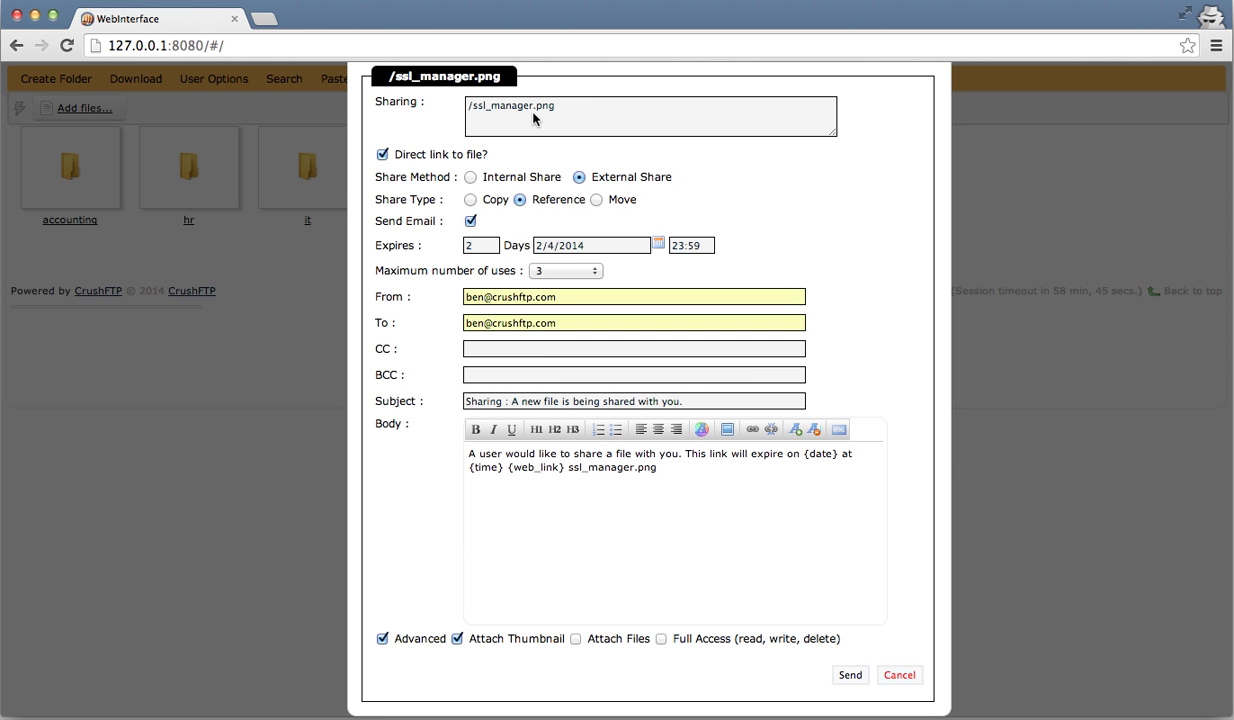
left_click(850, 677)
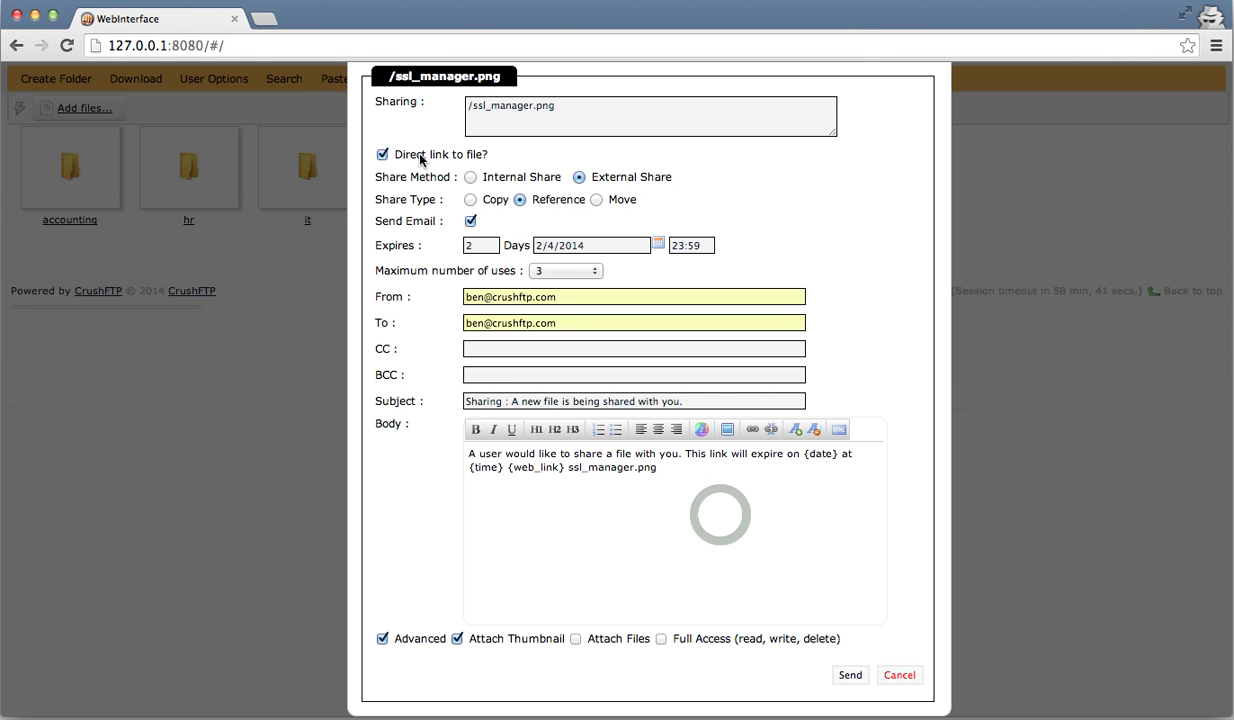
left_click(422, 158)
- Send the updated share, open its generated link to check ssl_manager.png, and log out
left_click(852, 677)
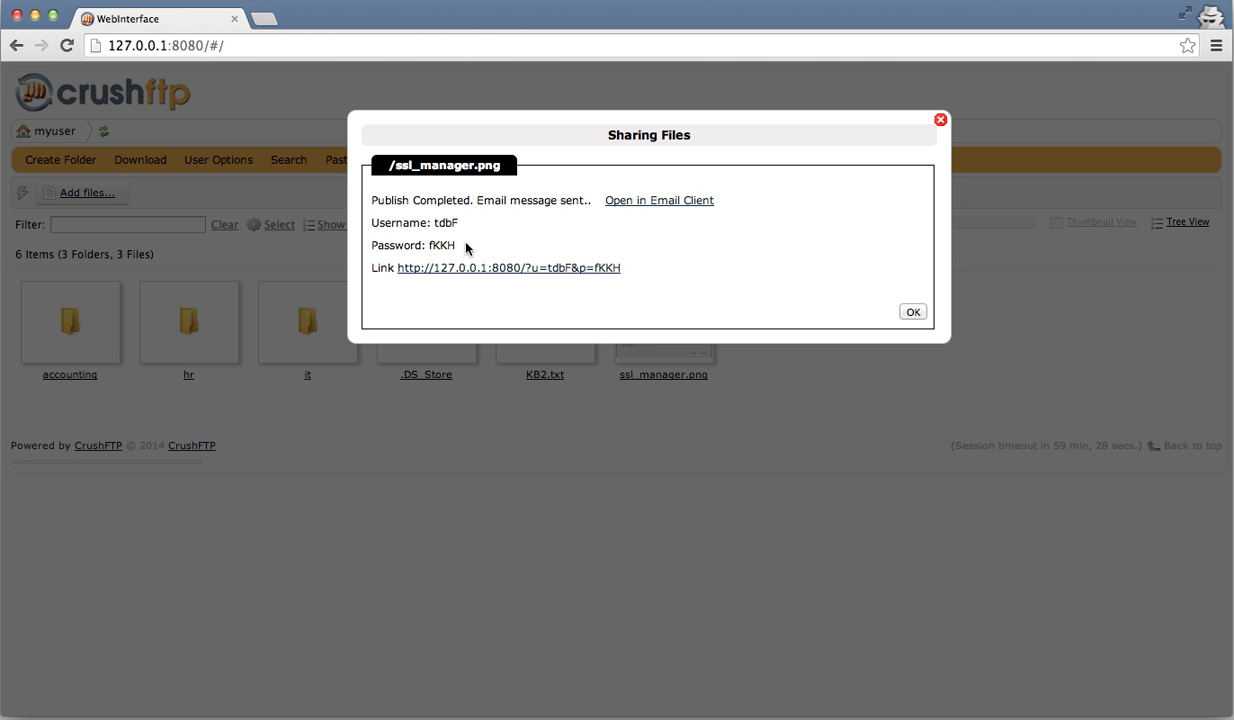
left_click(498, 272)
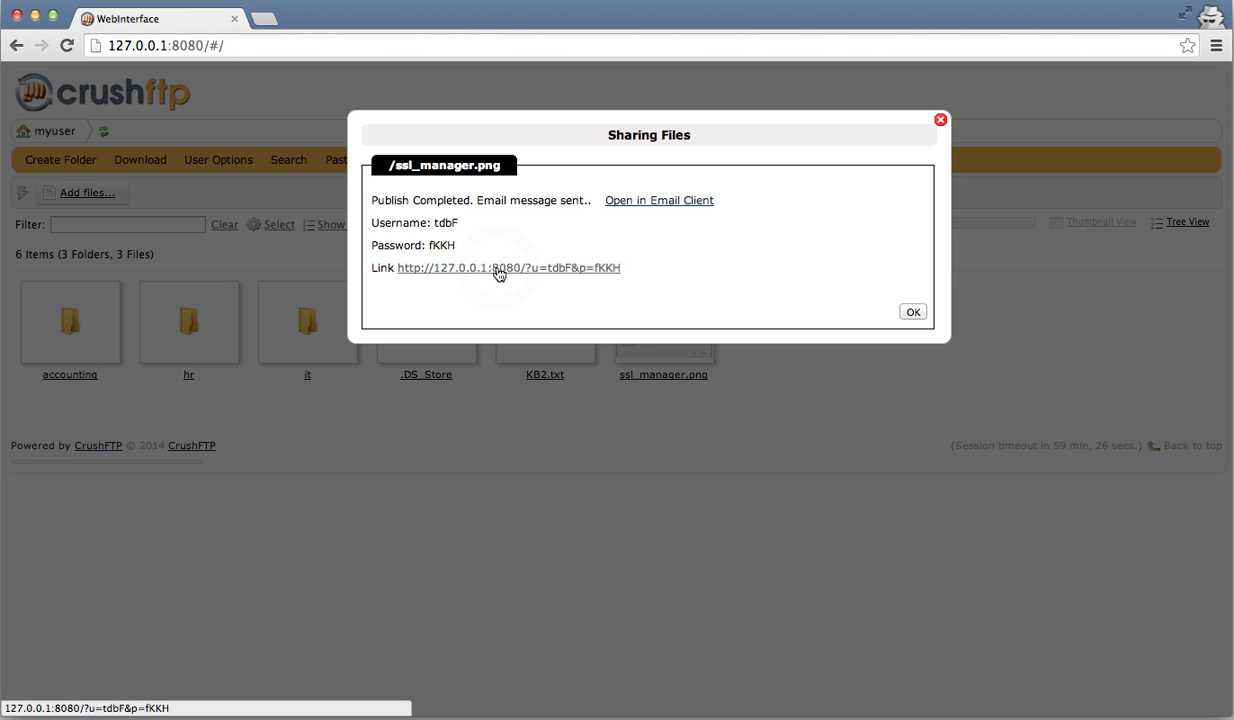
left_click(498, 272)
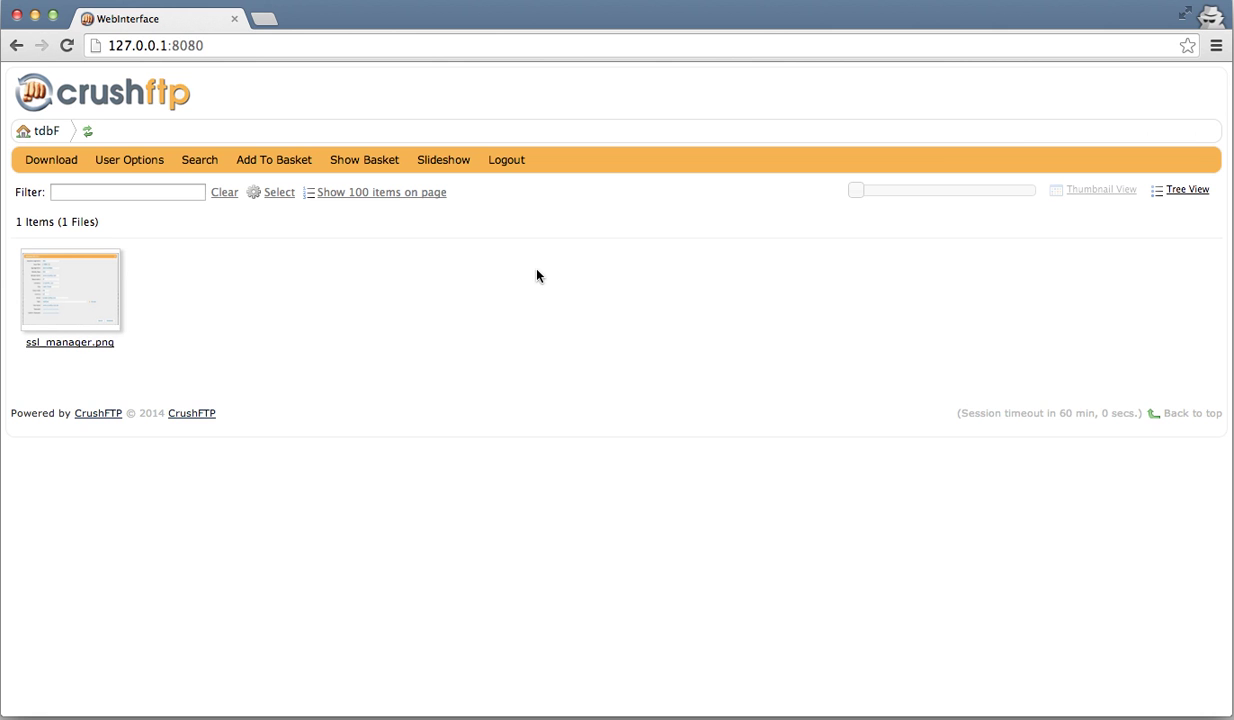
mouse_move(99, 308)
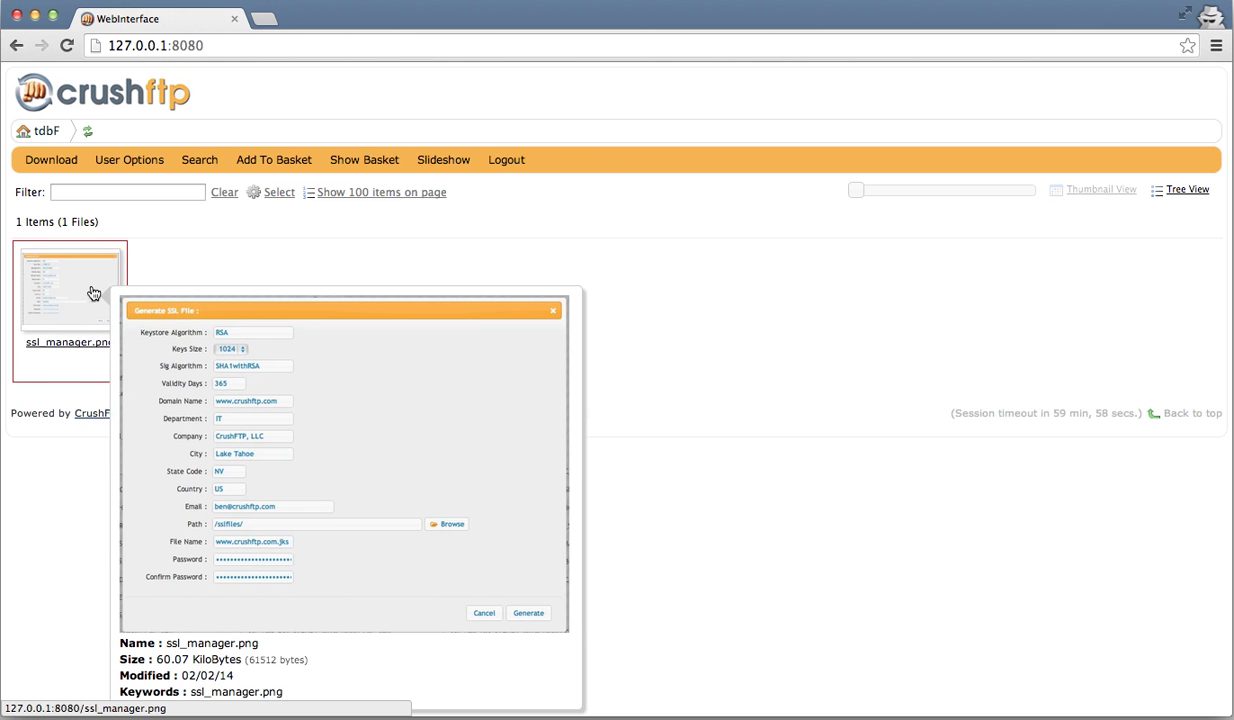
left_click(514, 160)
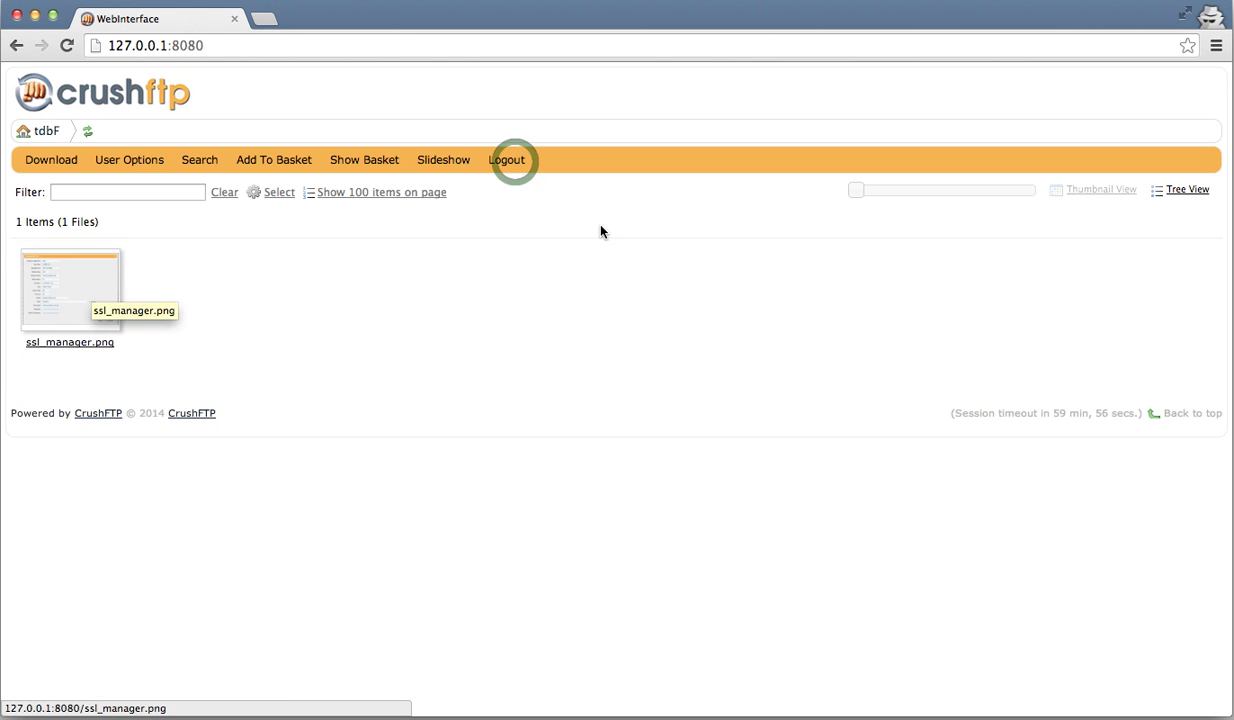
- Sign back in as crushadmin and open Admin > User Manager
left_click(507, 160)
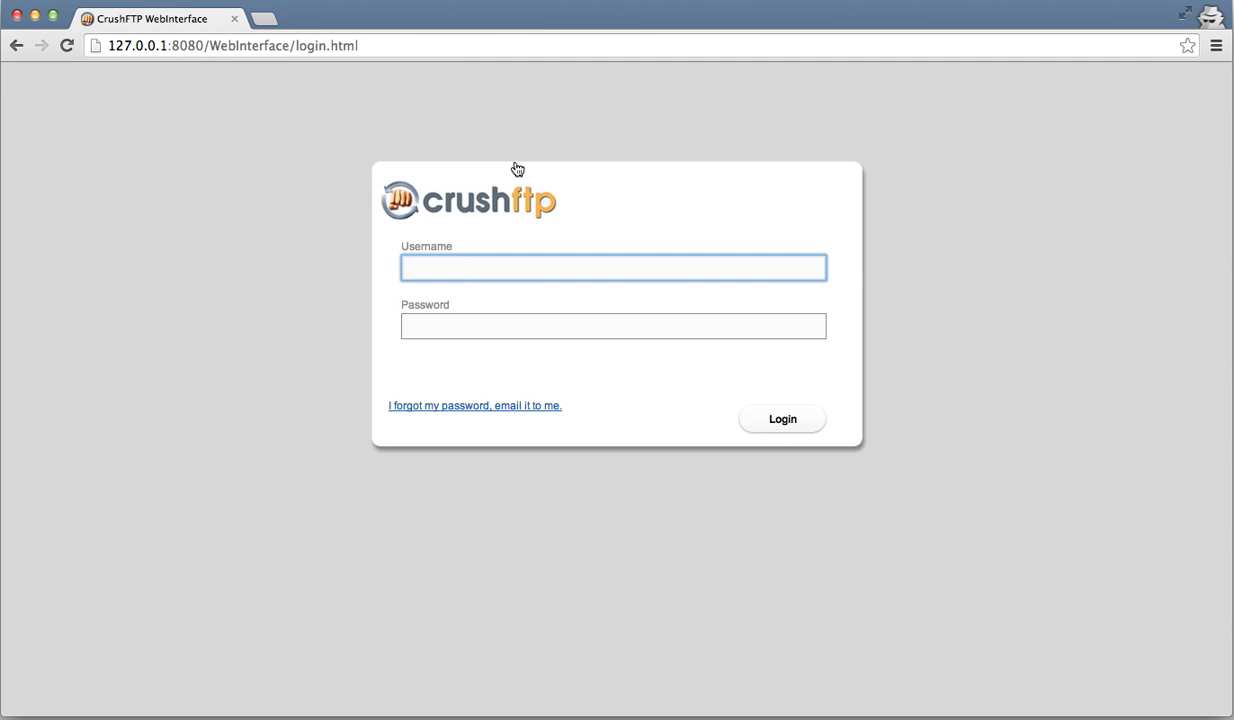
type("myuser")
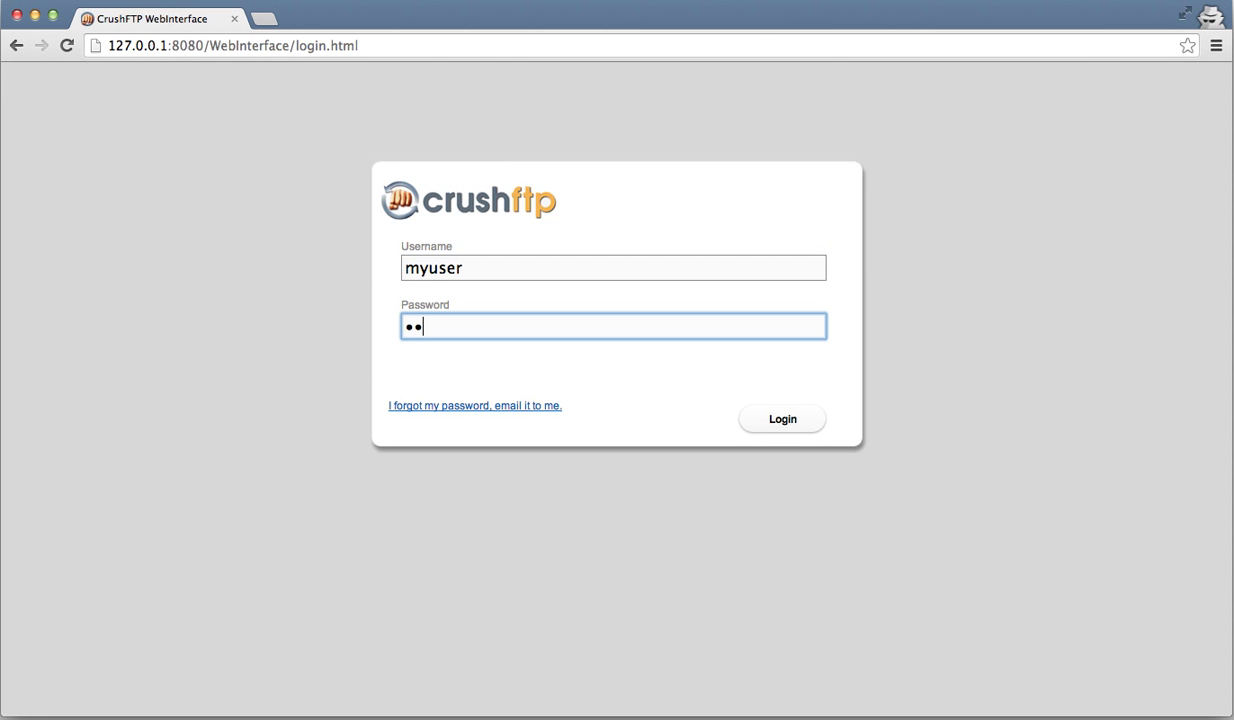
type("pass")
key("shift+Tab")
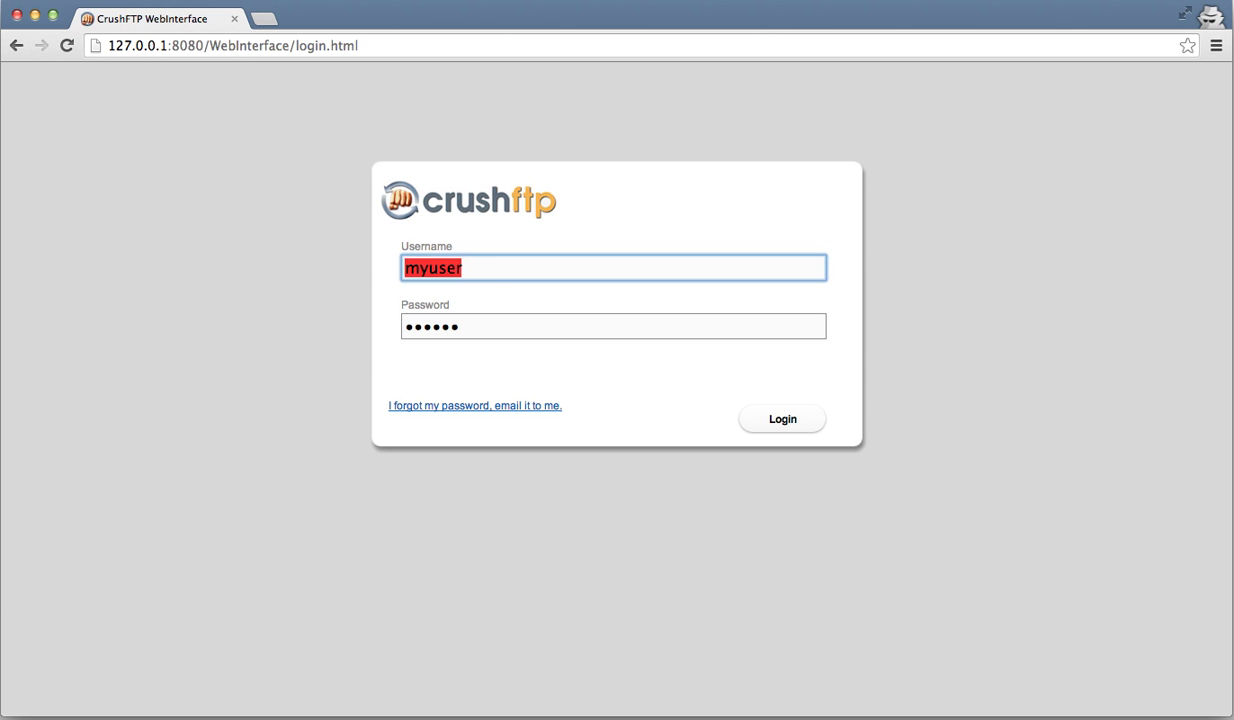
type("crushadmin")
key("Tab")
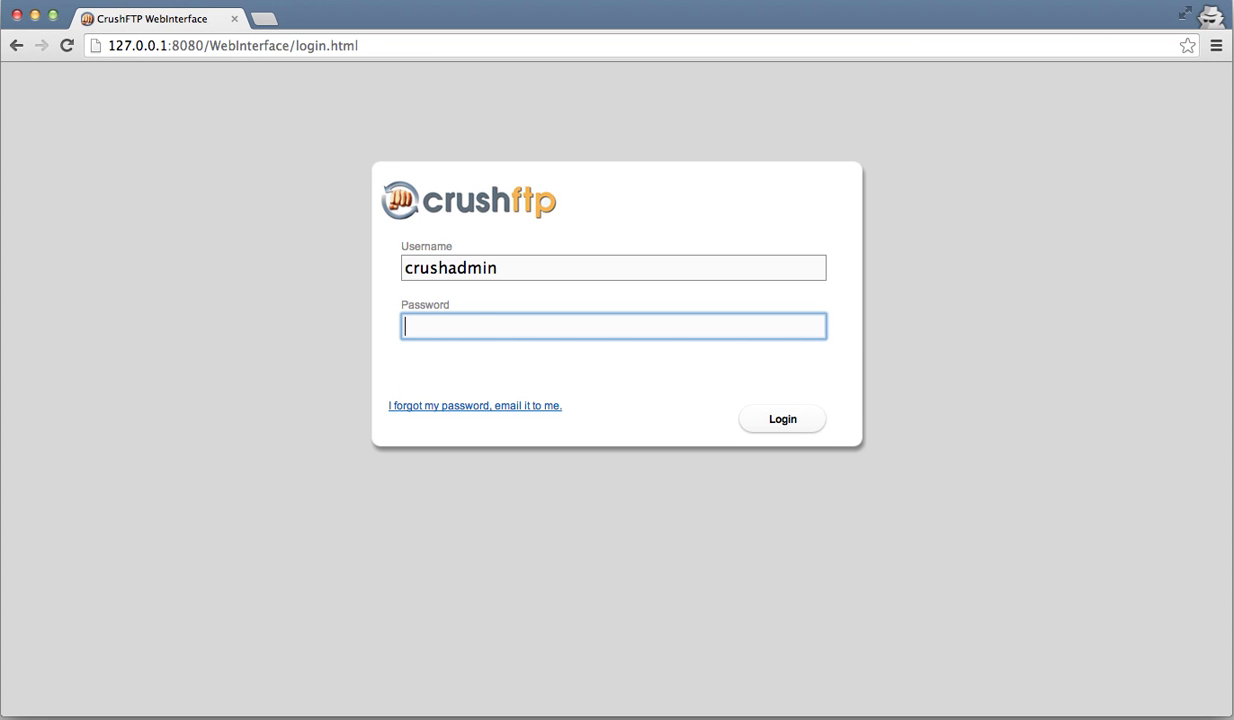
type("••••••••")
key("Return")
left_click(42, 162)
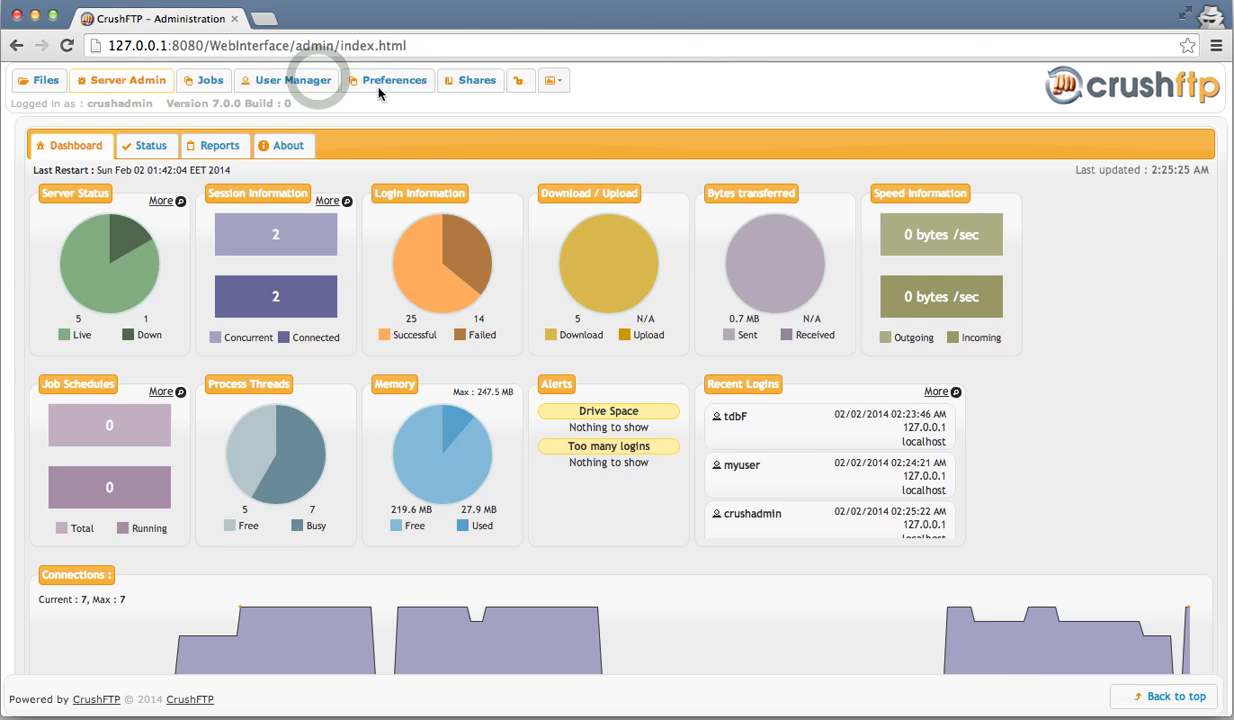
left_click(320, 84)
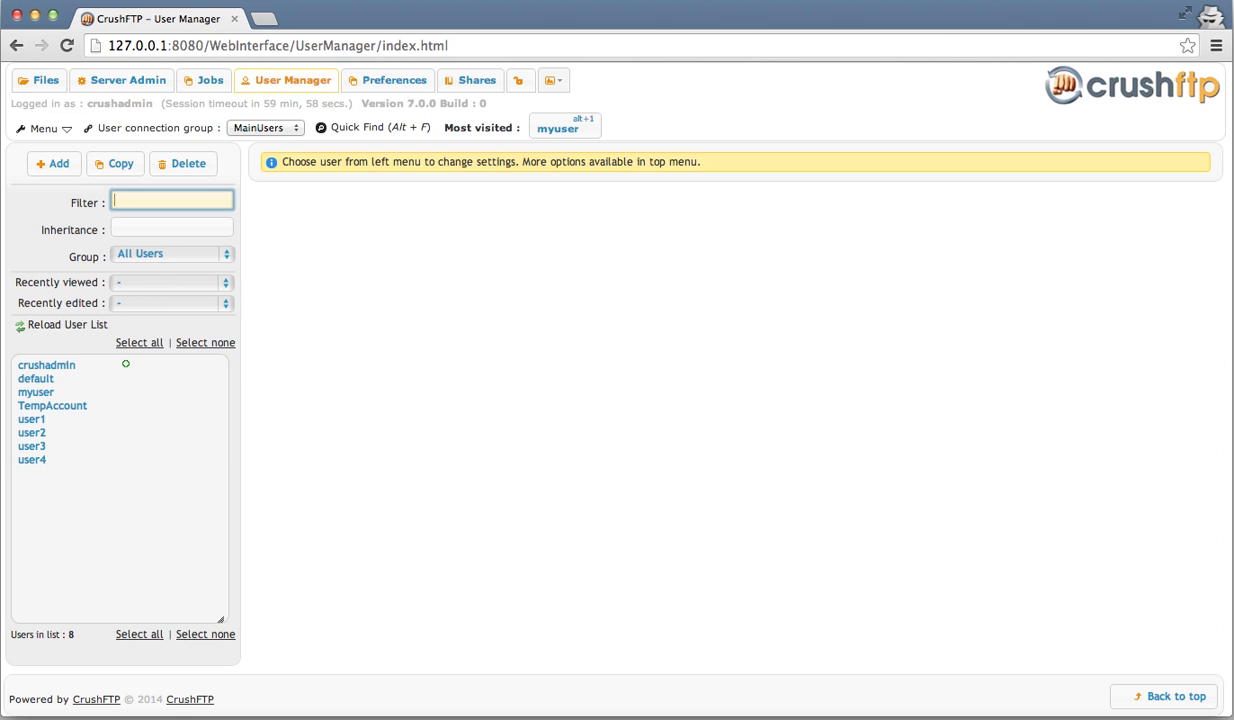
- Open the default user's settings and add a Manage Shares button with default name and target
type("defa")
left_click(125, 366)
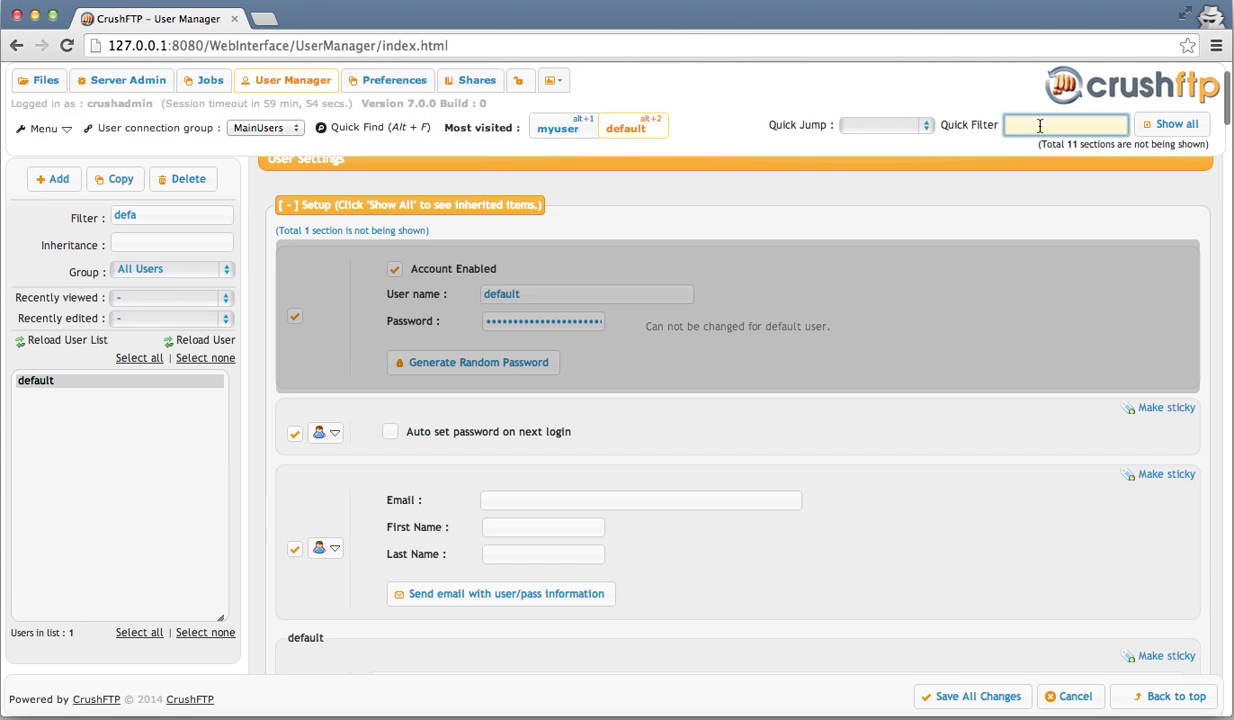
type("button")
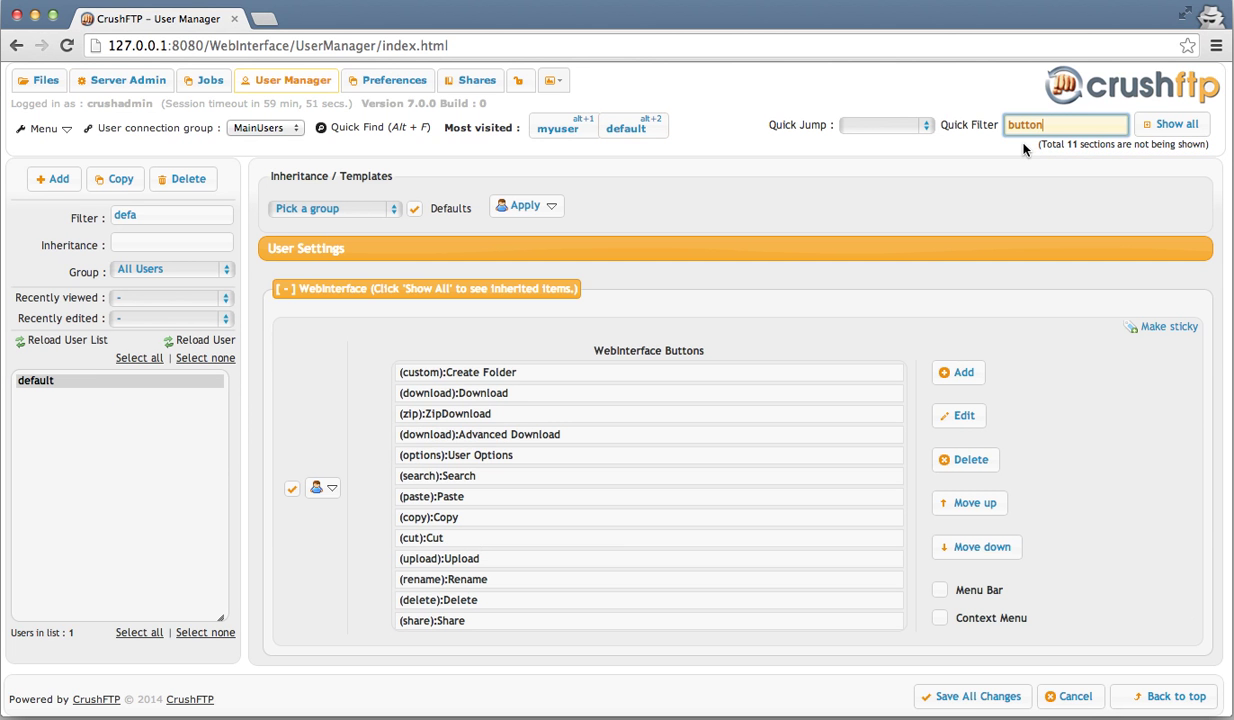
scroll(897, 330, "down", 1)
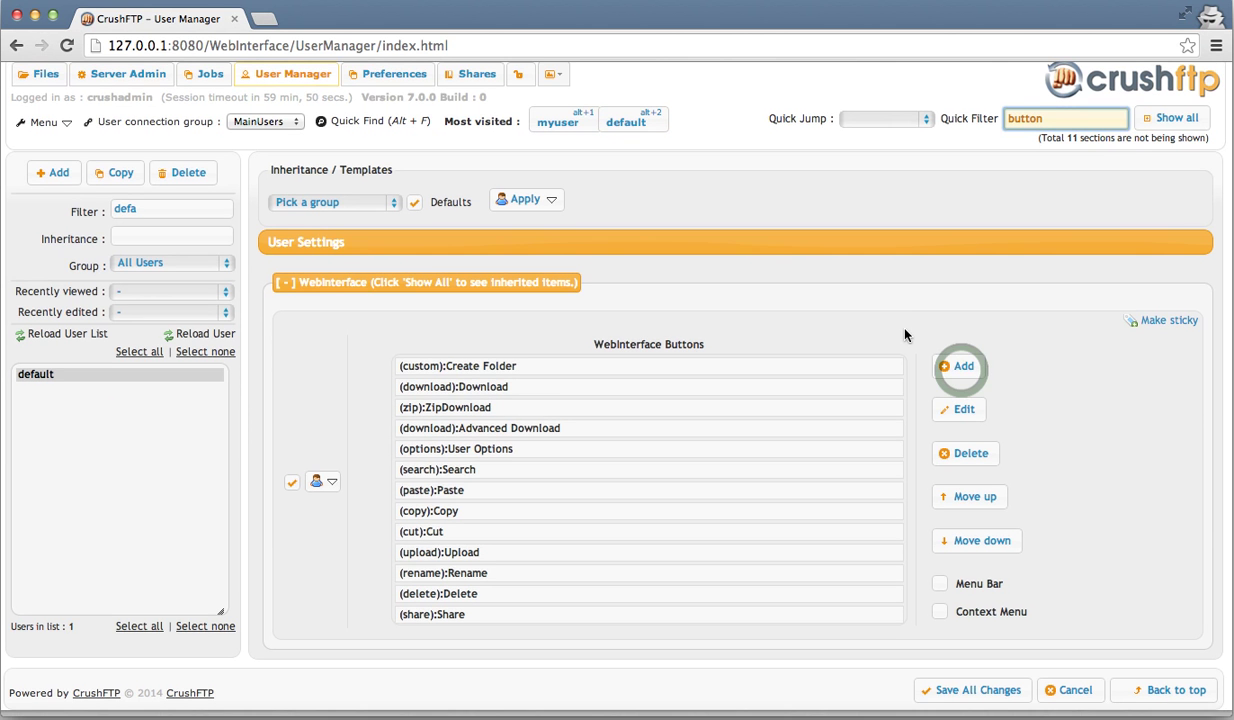
left_click(962, 368)
key("m")
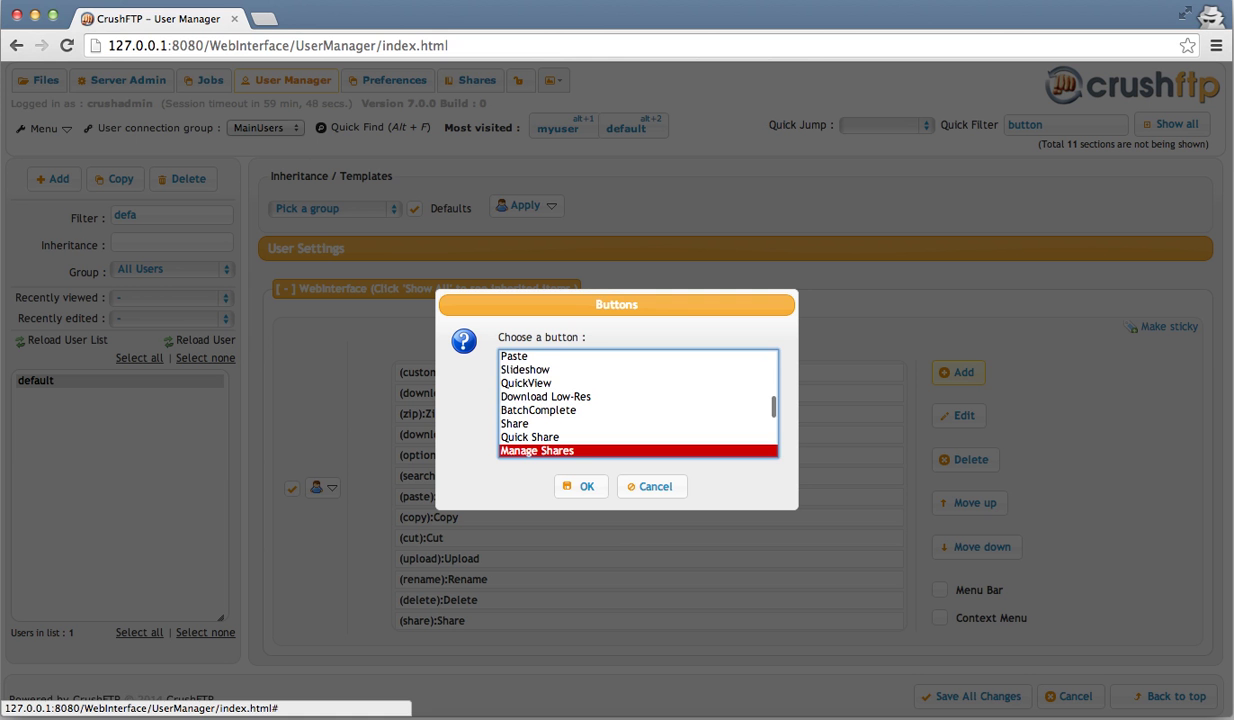
left_click(581, 486)
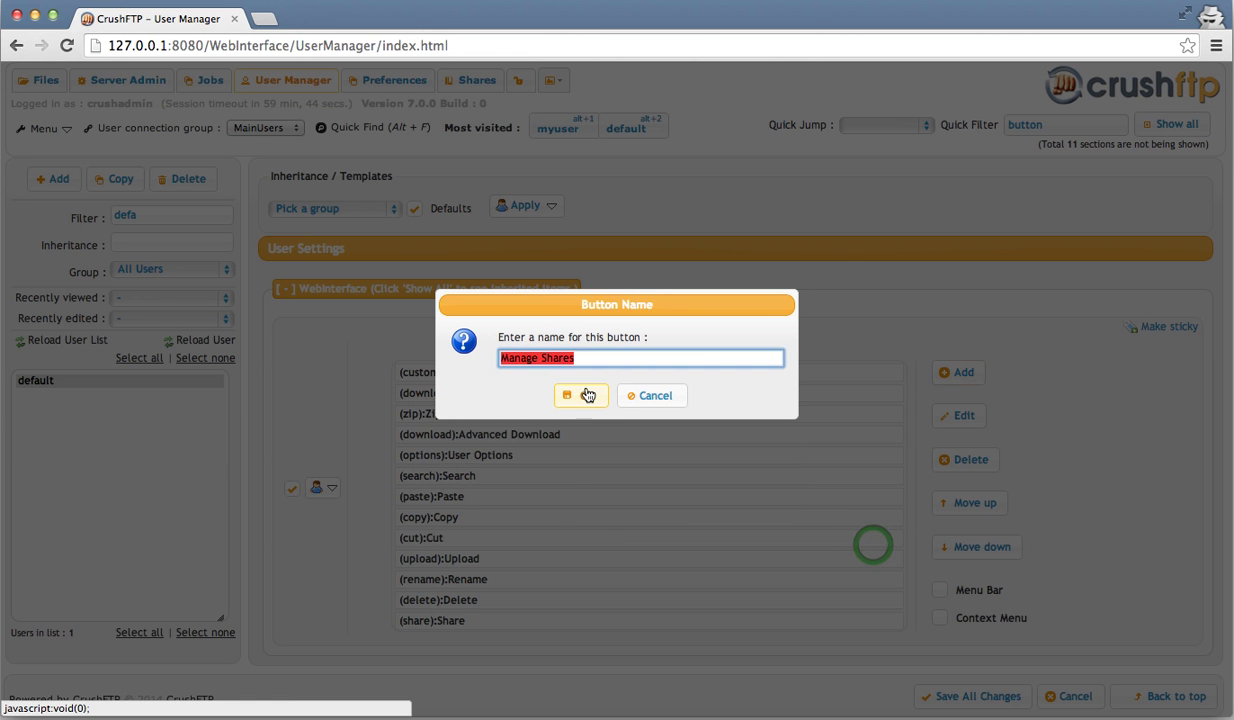
left_click(587, 395)
left_click(584, 402)
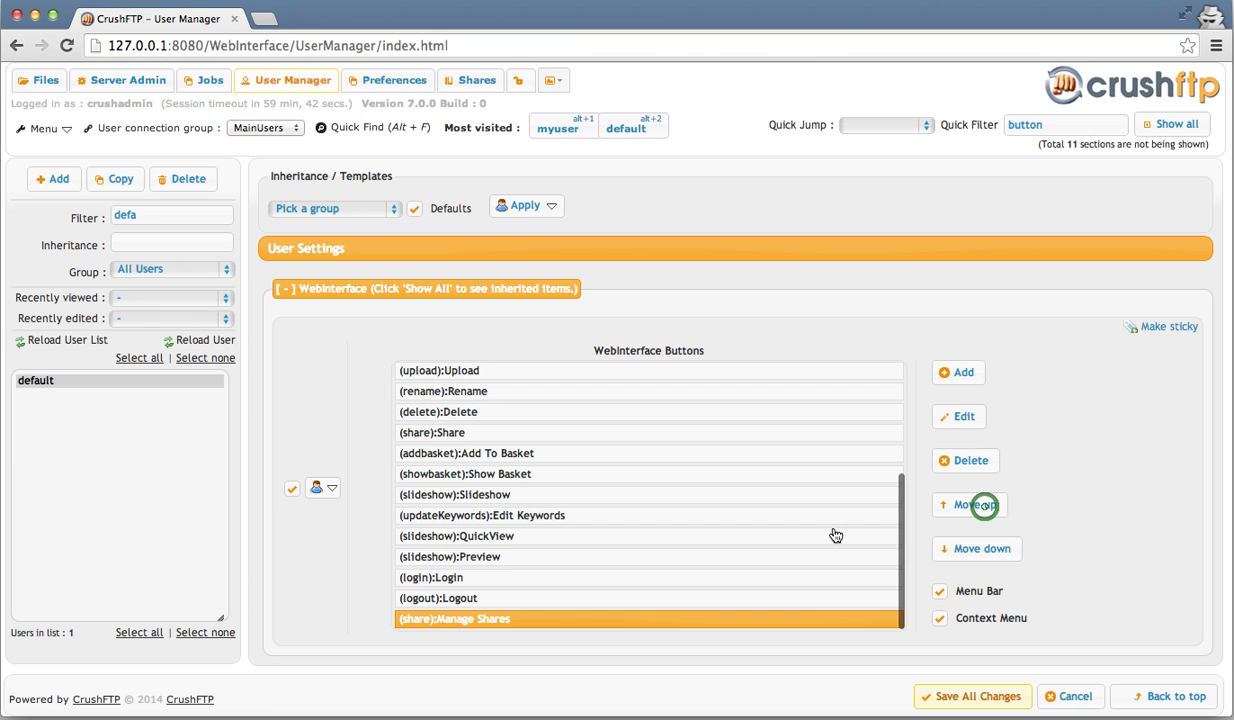
- Move Manage Shares above Login, remove it from the context menu, and save
left_click(985, 508)
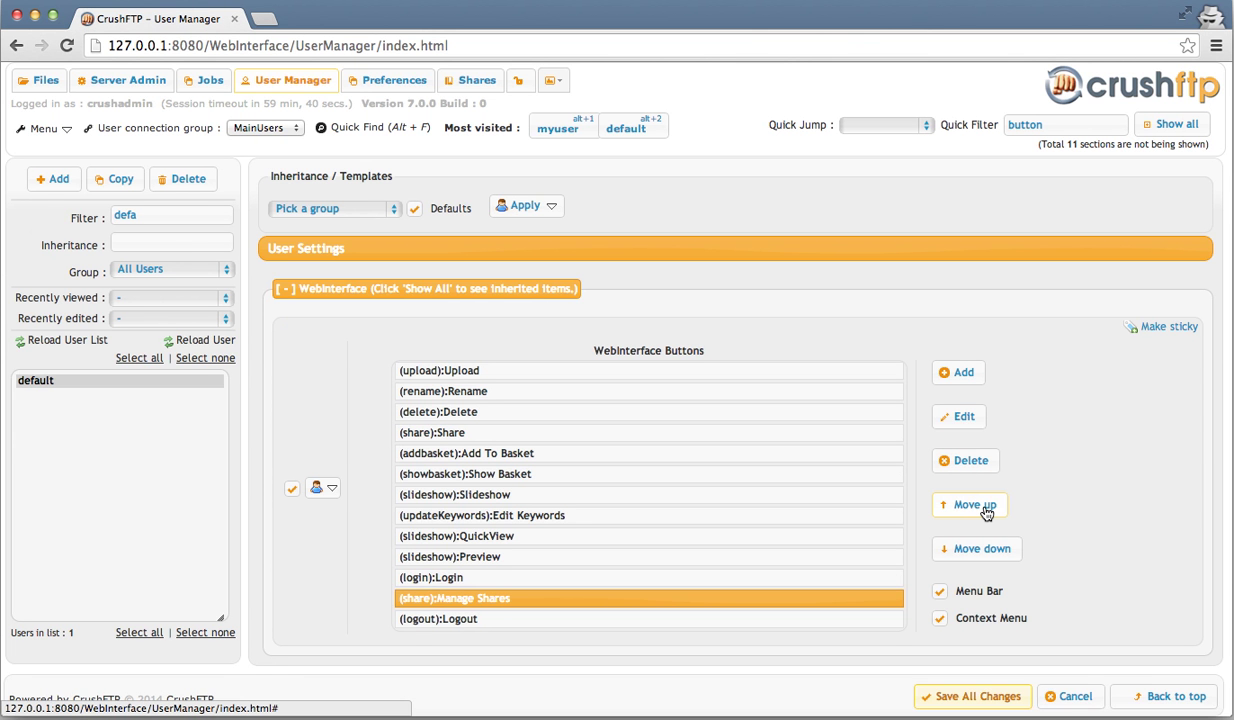
left_click(985, 508)
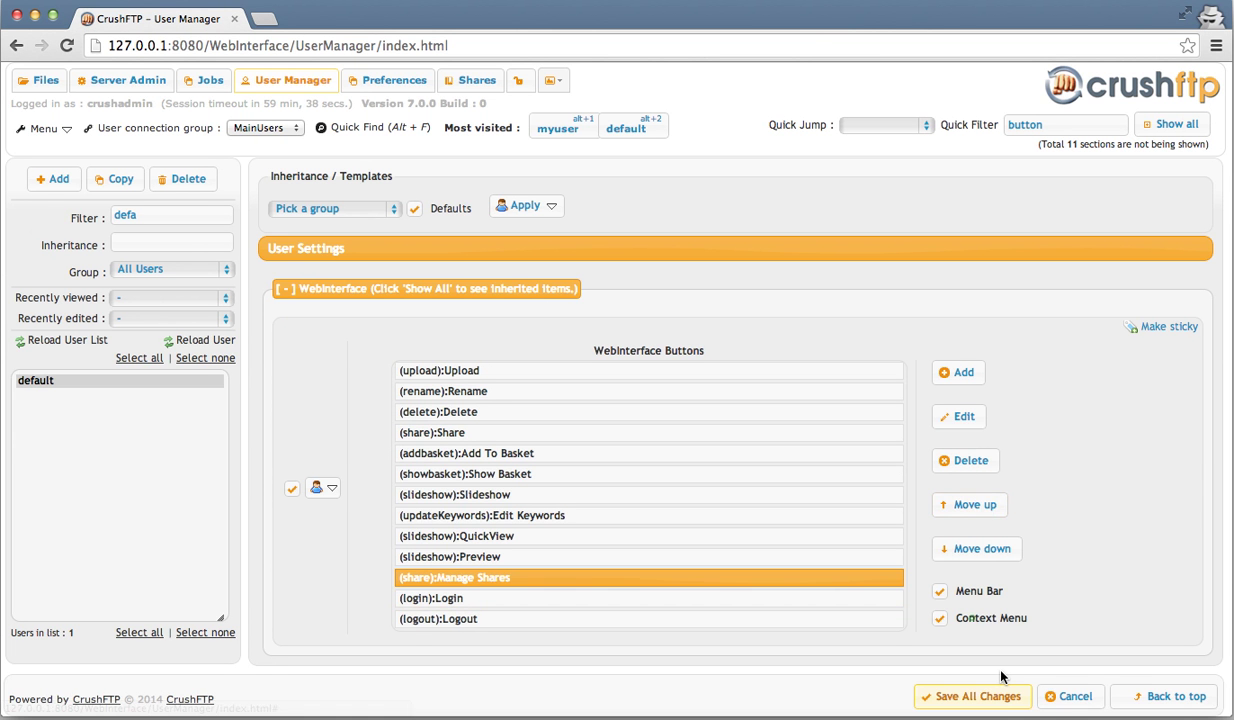
left_click(972, 612)
left_click(972, 620)
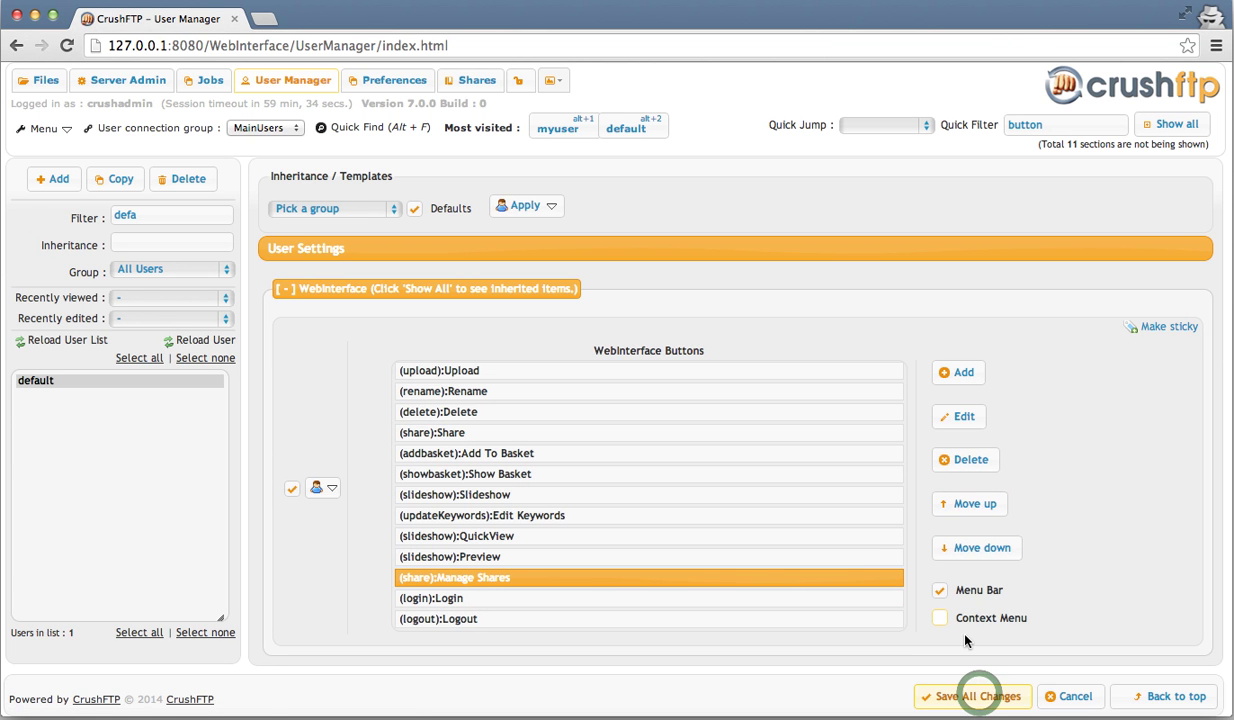
left_click(980, 695)
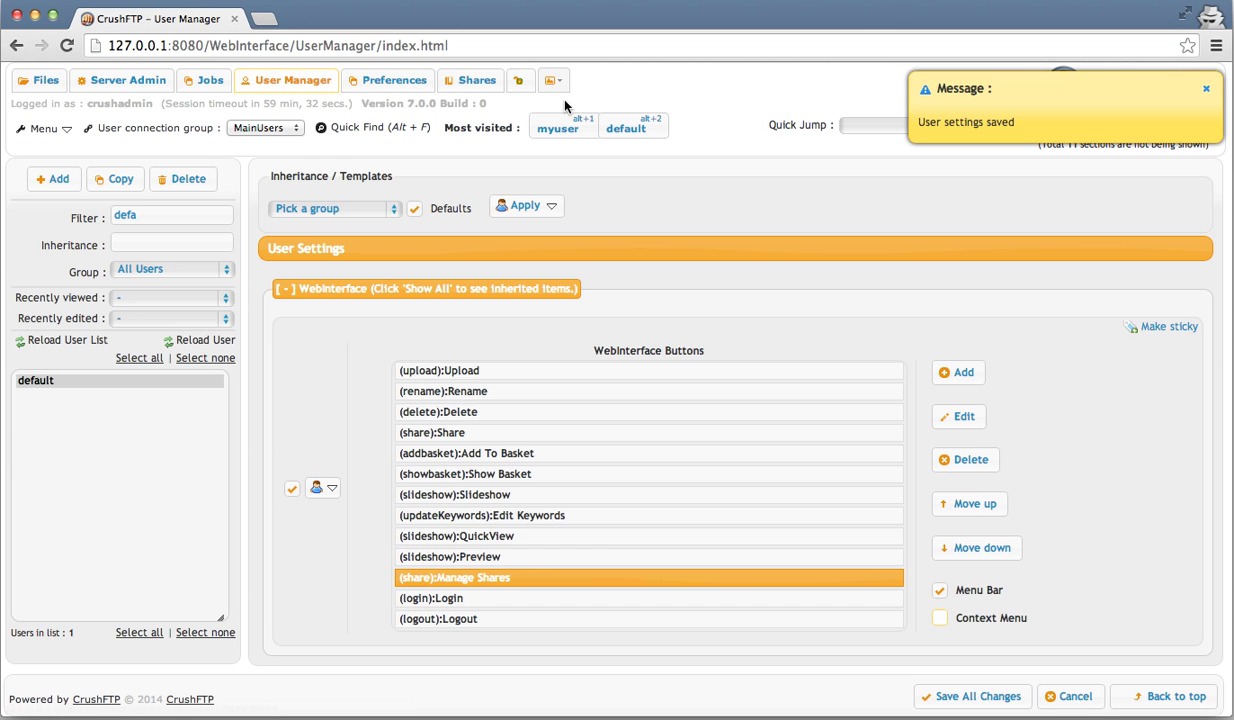
- Log out and sign in again as myuser with its password
left_click(522, 81)
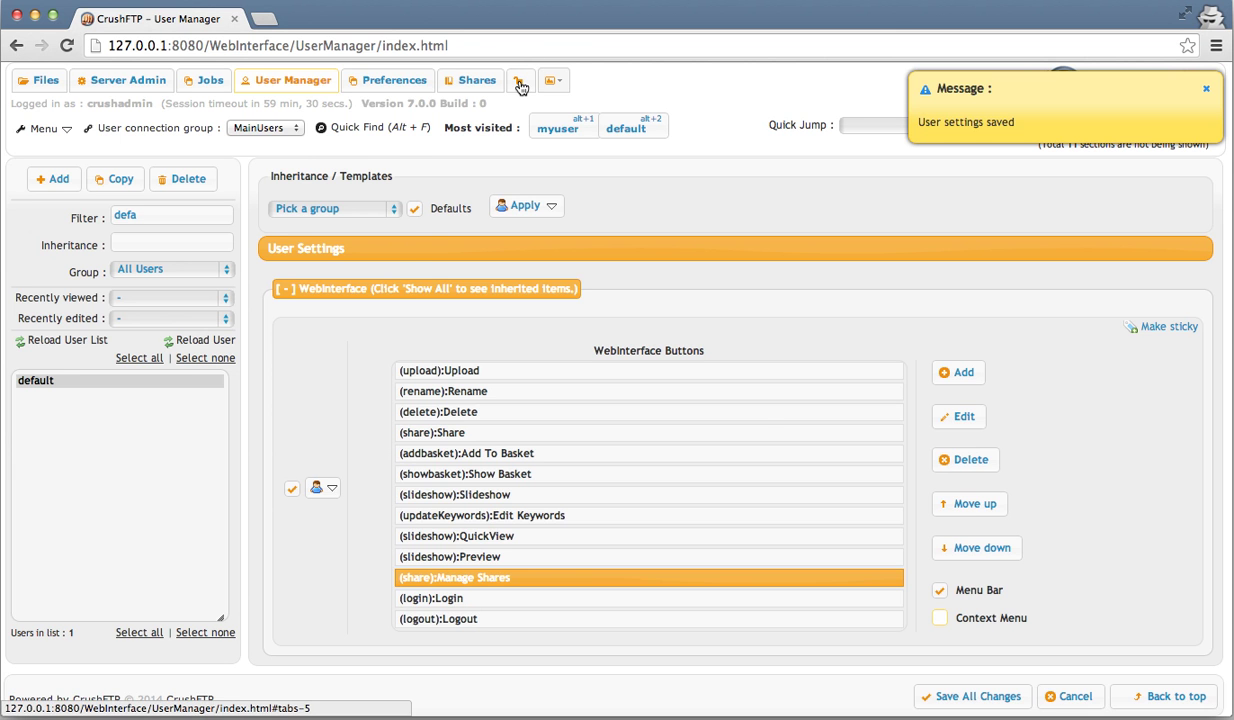
type("myu")
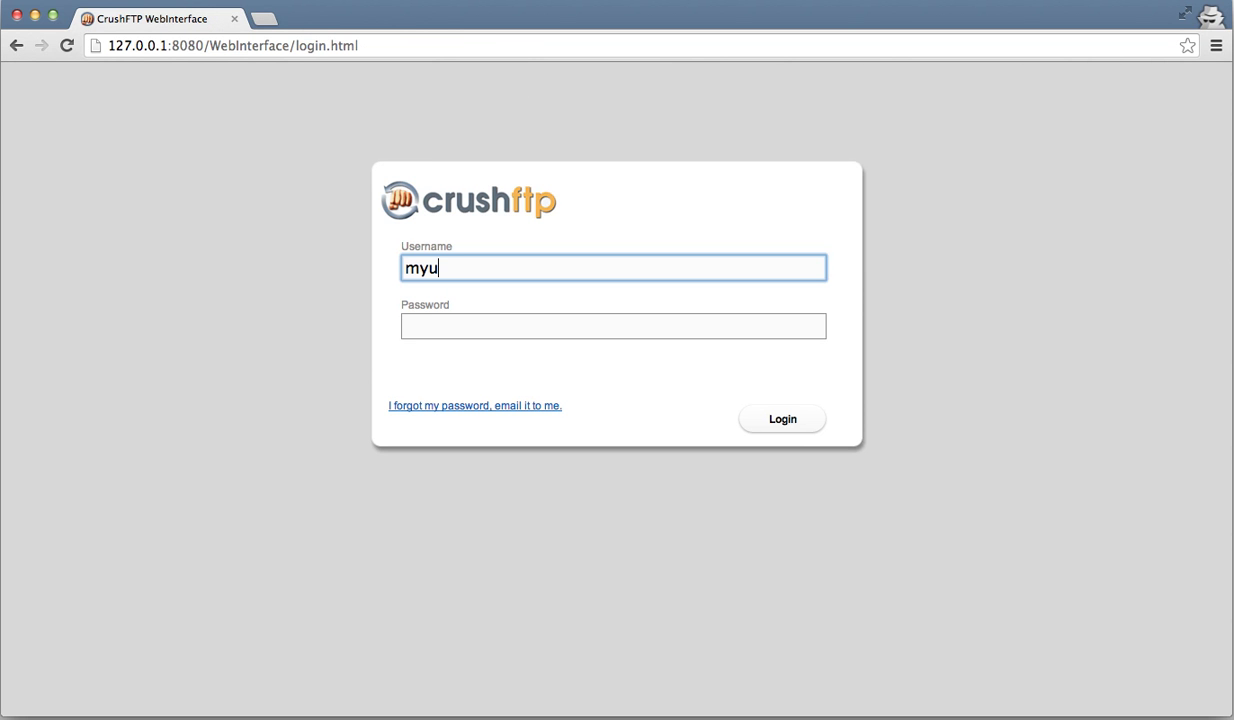
type("ser")
key("Tab")
type("*****")
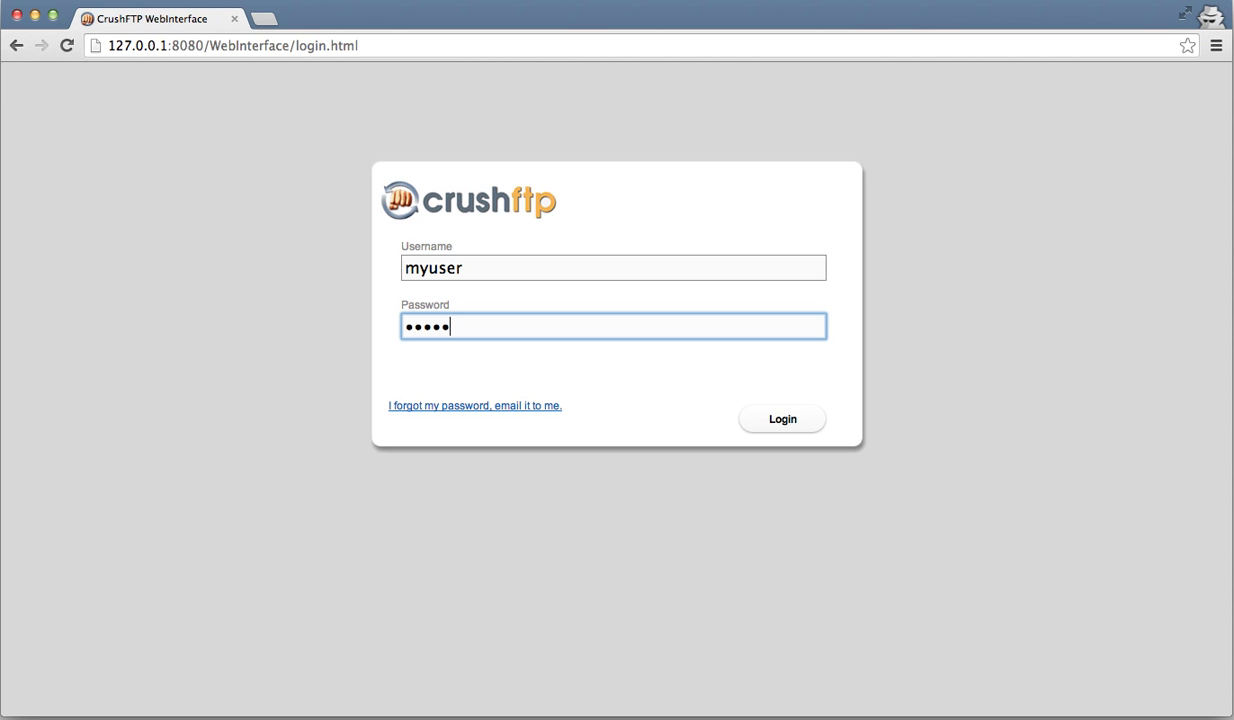
key("Return")
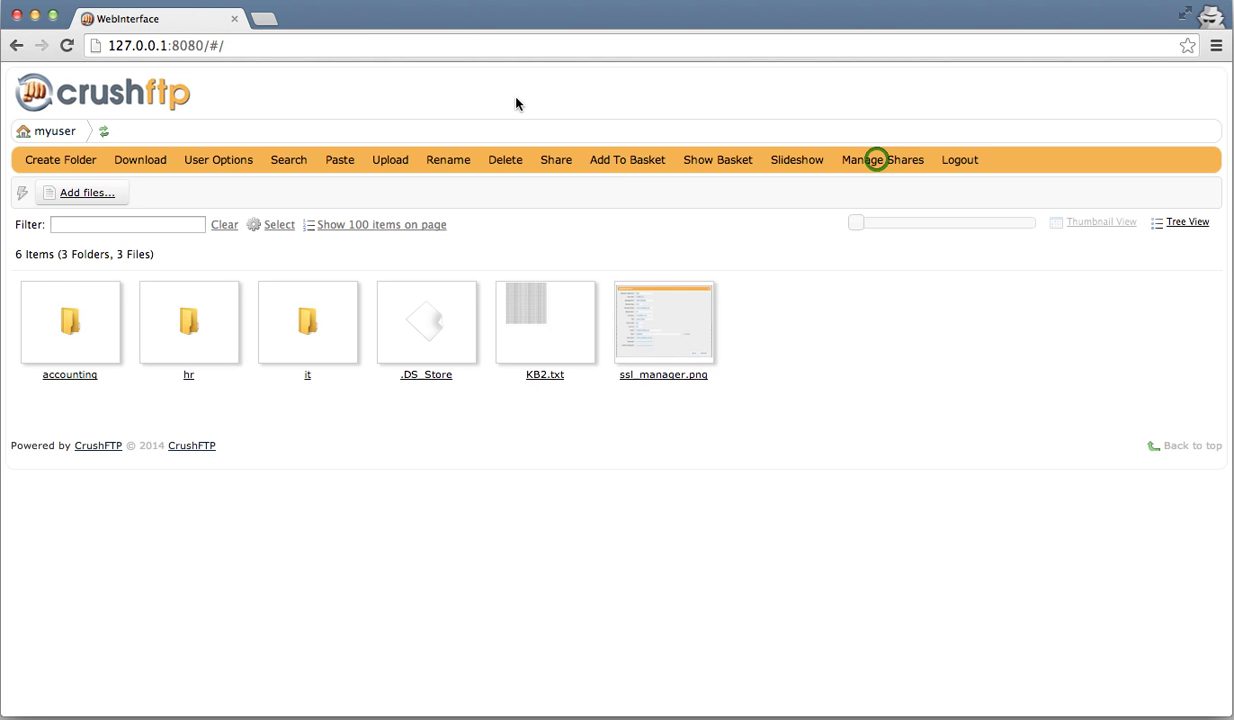
- In Manage Shares, delete the expired ssl_manager.png share and close the list
left_click(876, 160)
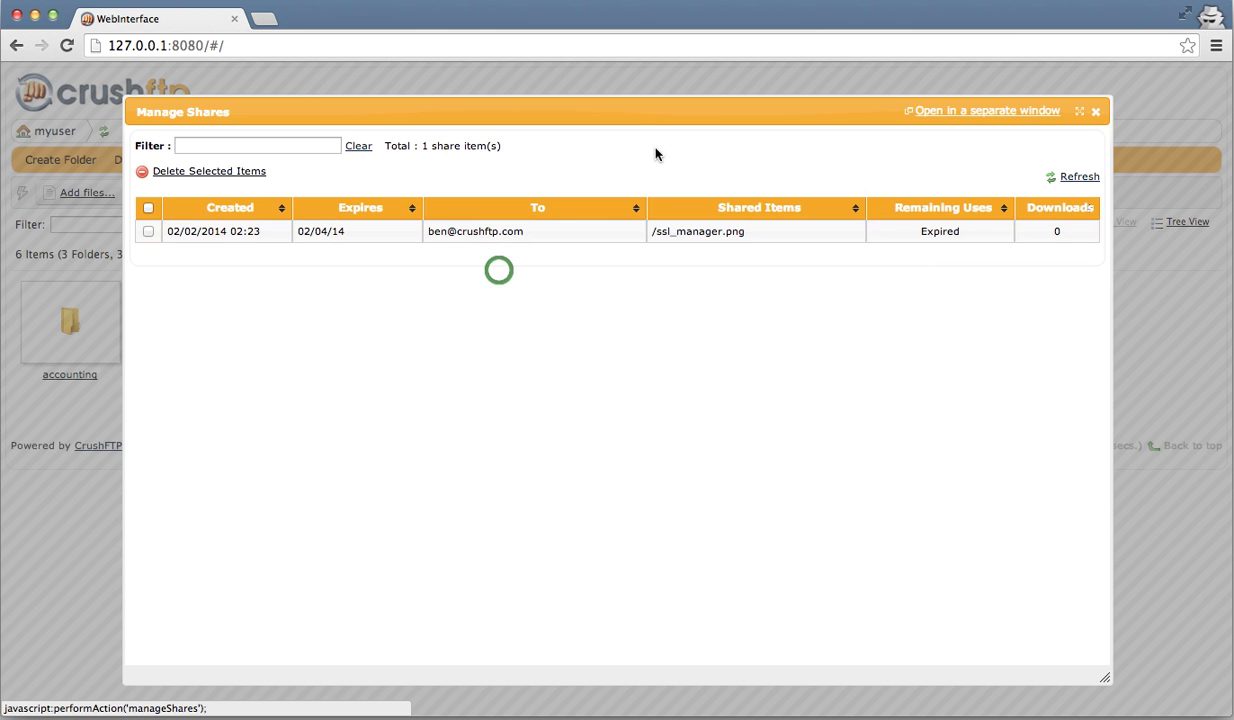
left_click(392, 238)
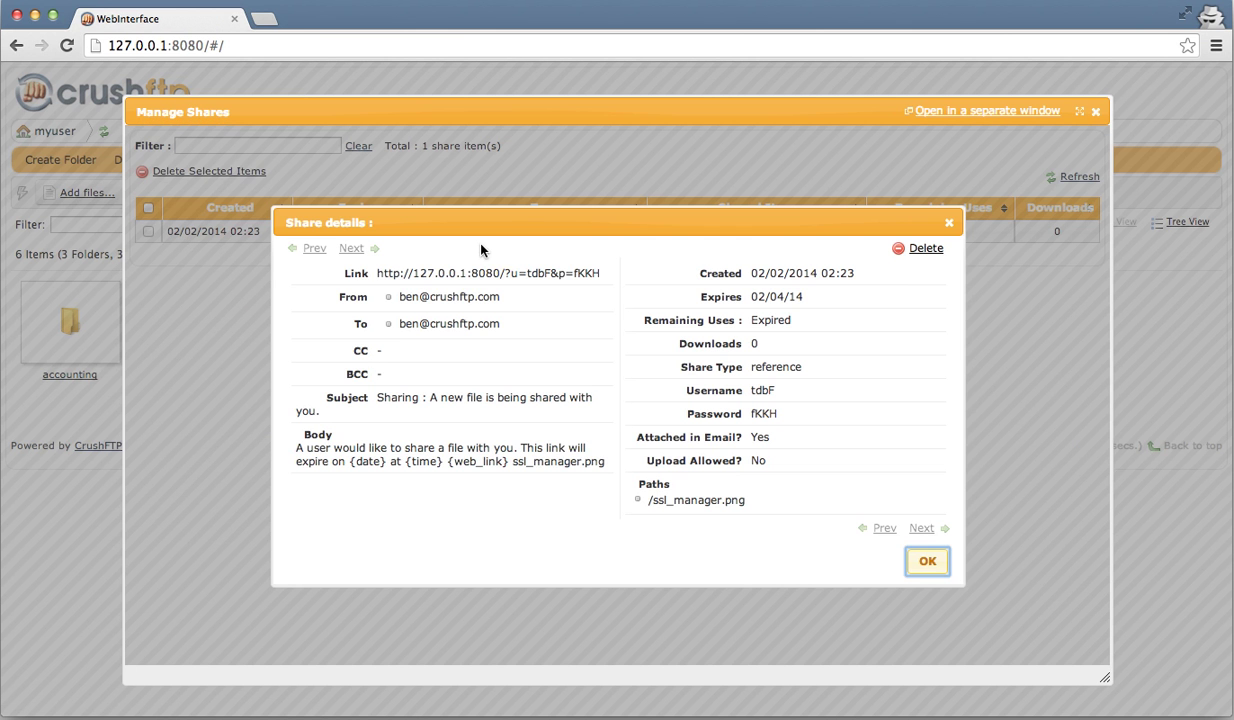
mouse_move(499, 270)
left_click(925, 248)
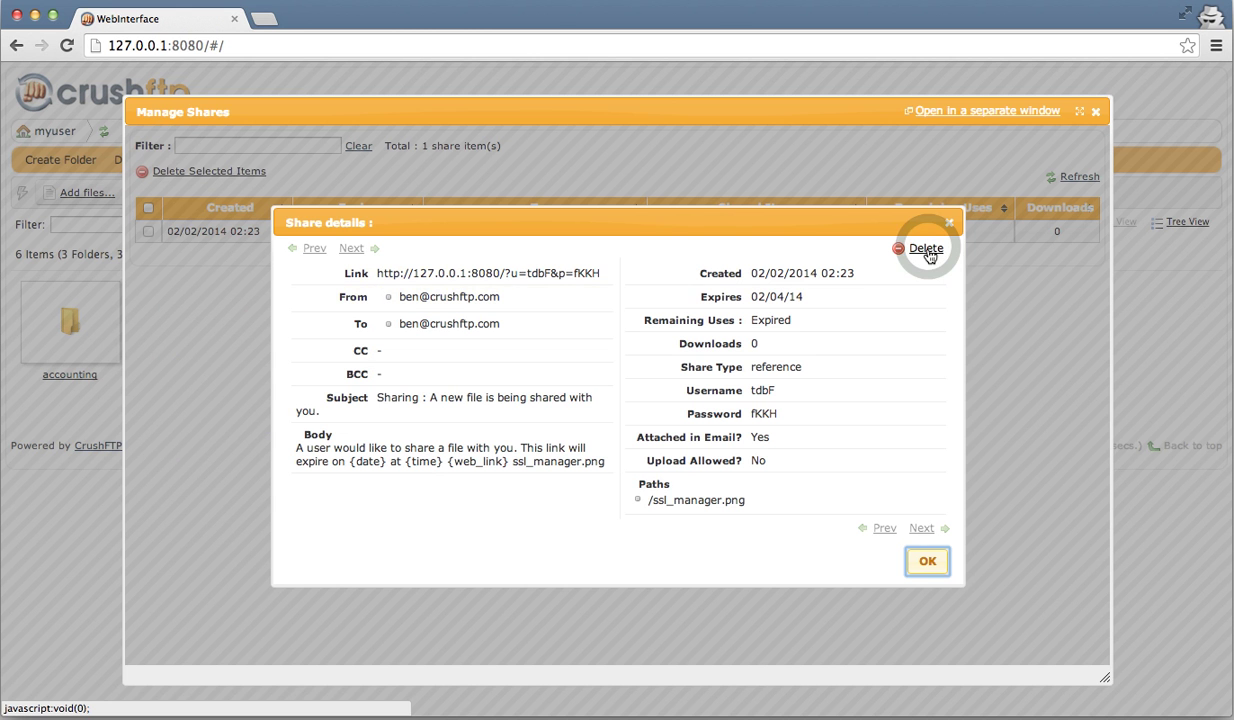
key("Return")
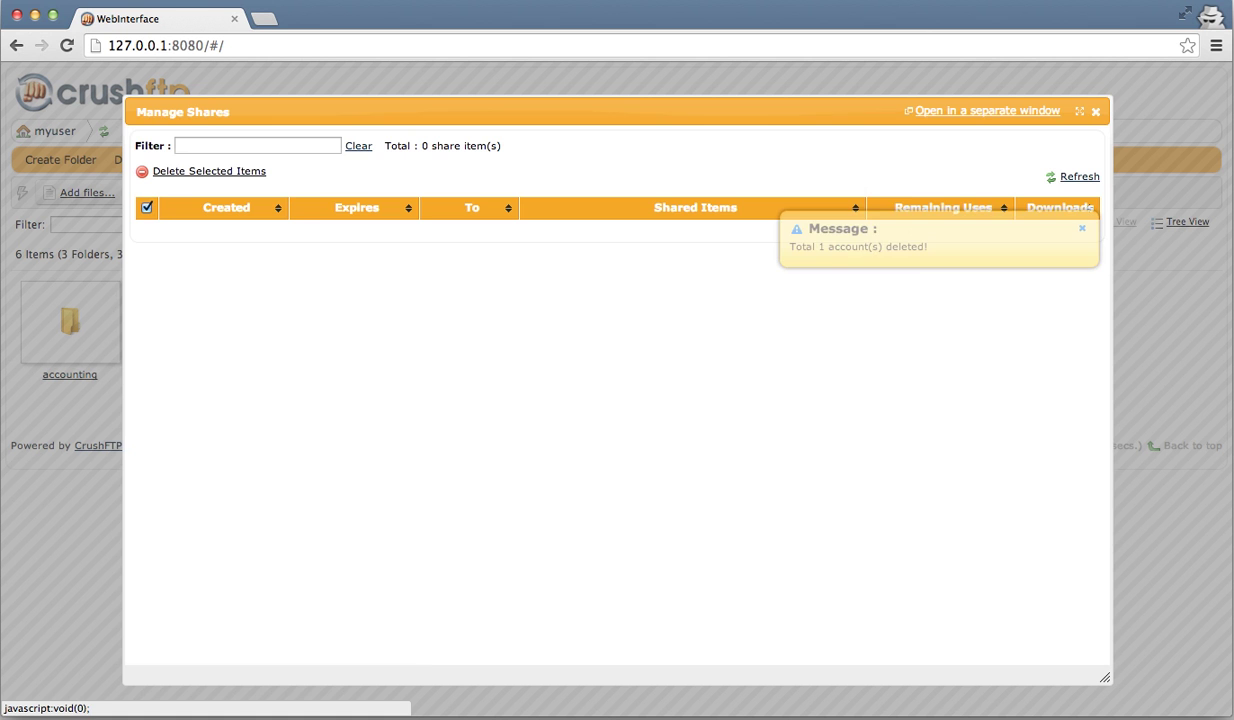
left_click(1098, 112)
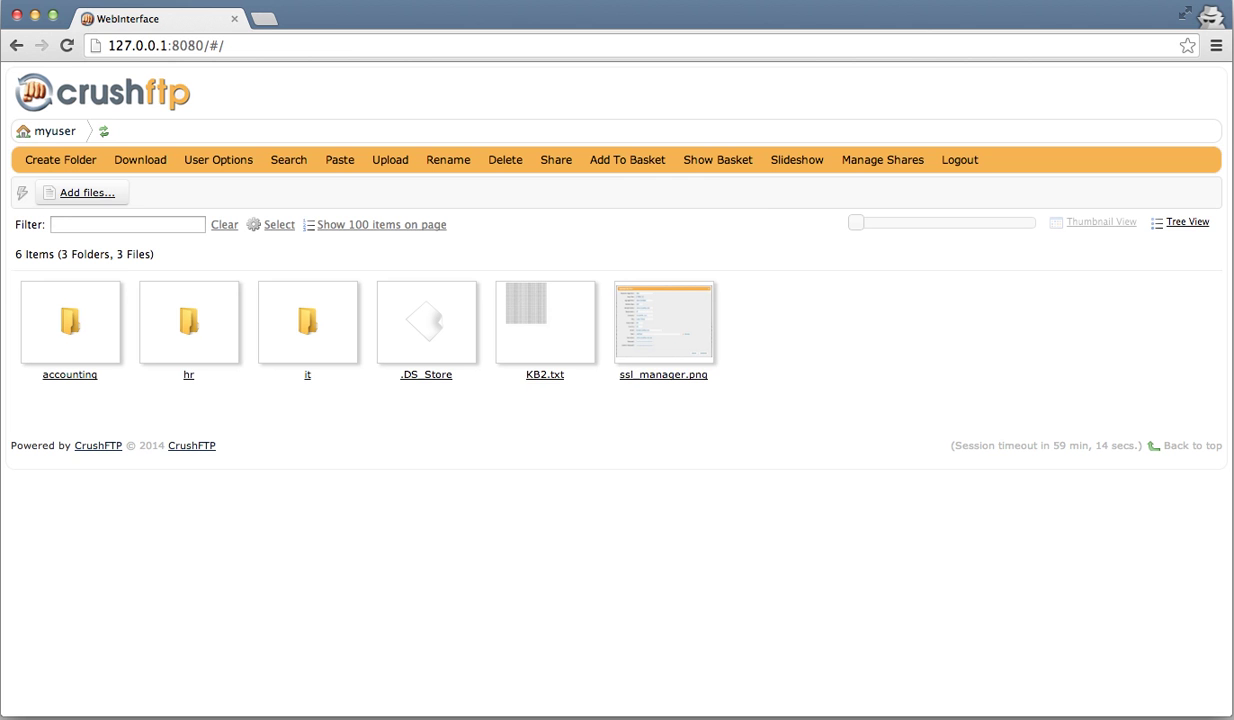
- Log out of myuser's session and sign back in as the administrator
left_click(961, 159)
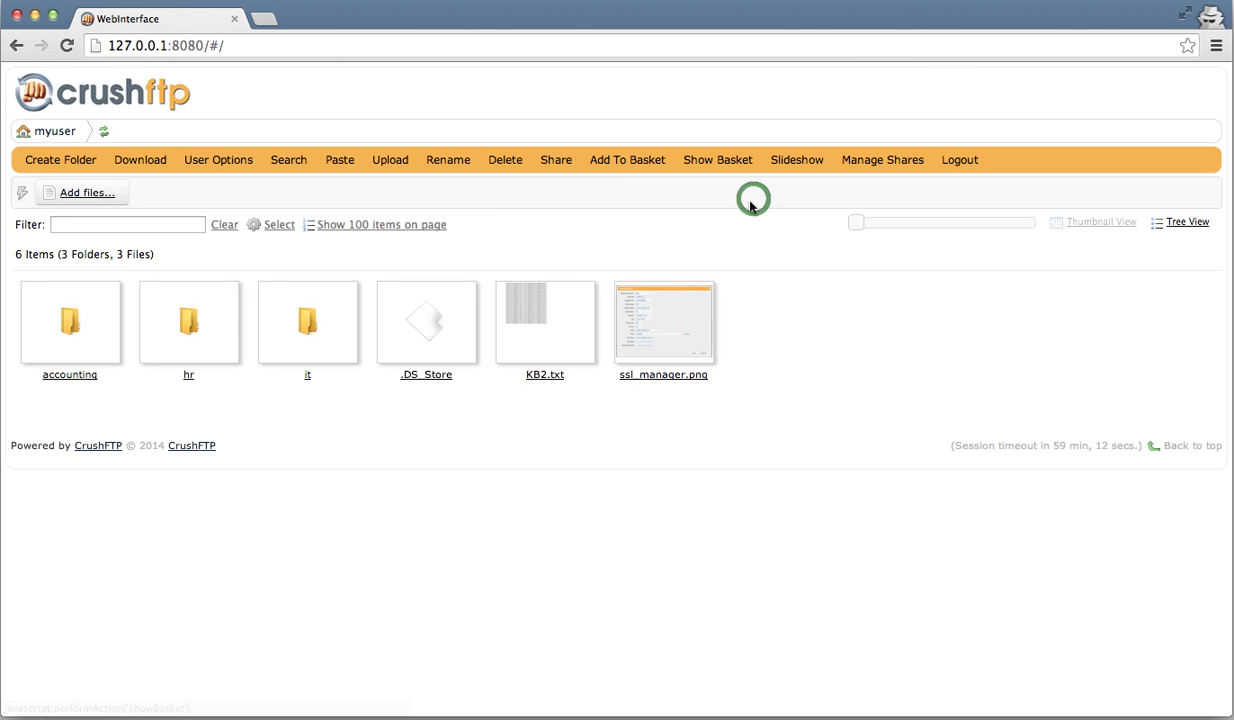
left_click(961, 159)
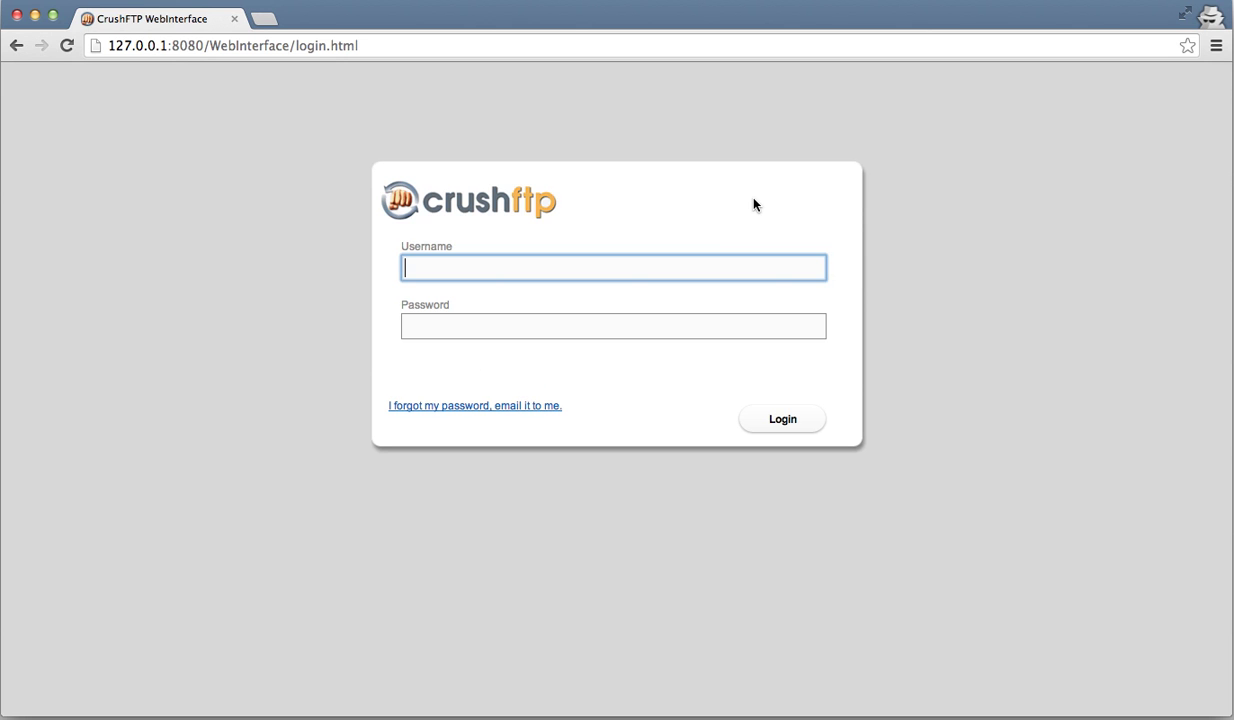
type("crushadmin")
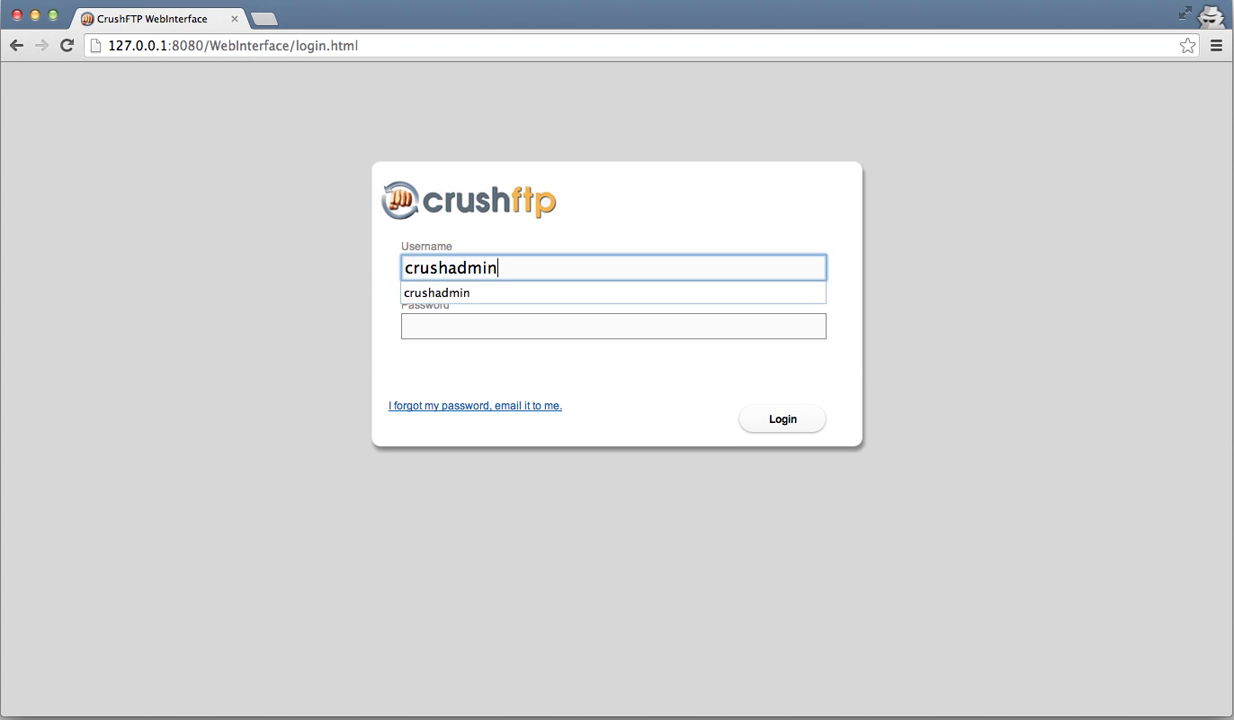
key("Tab")
type("••")
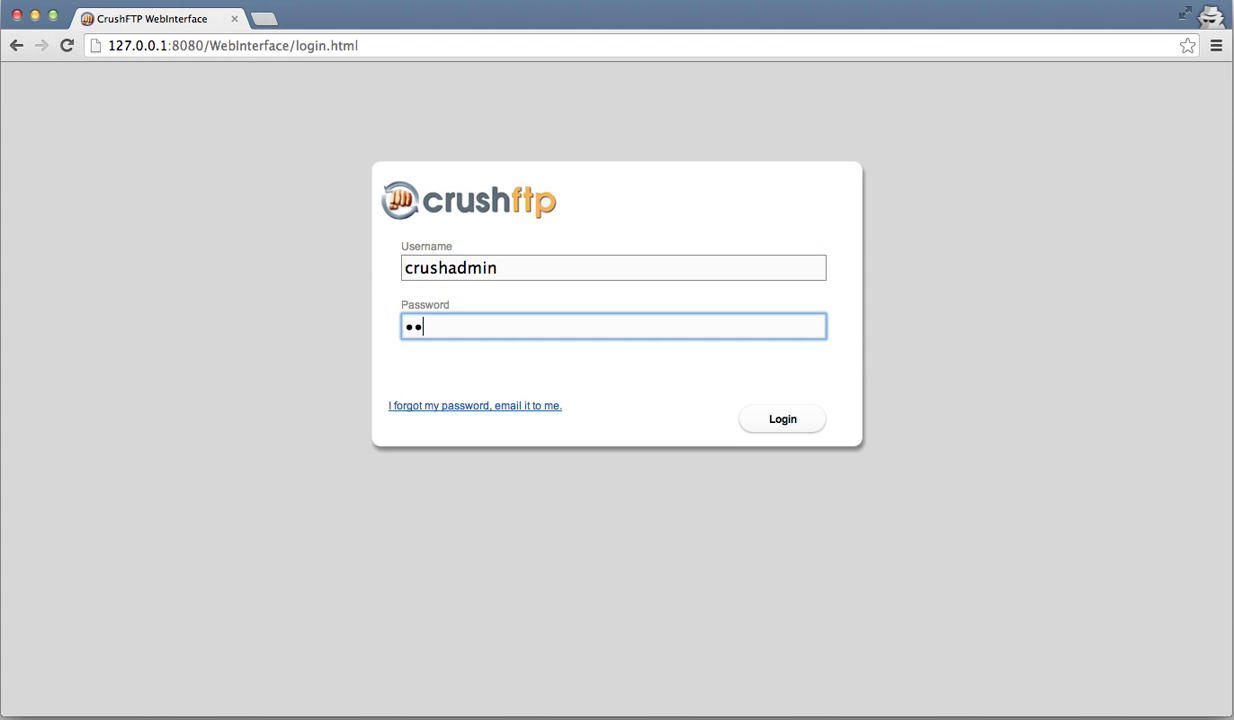
type("••••••")
key("Return")
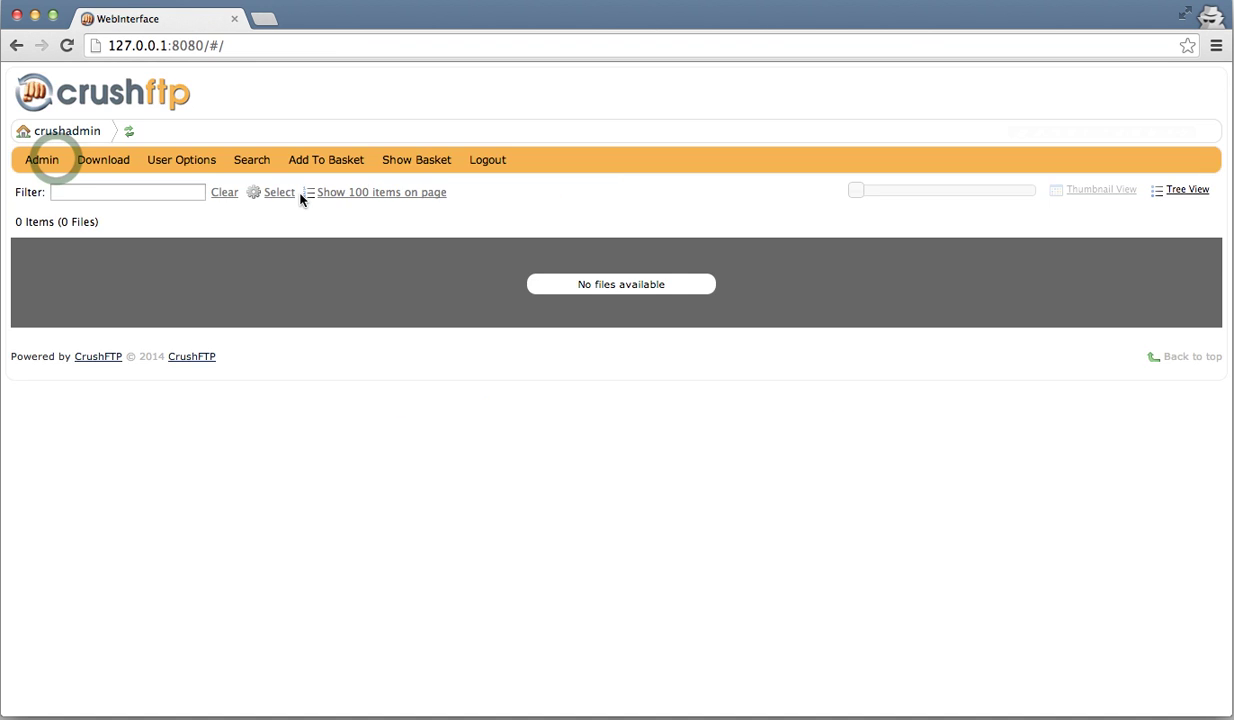
- In User Manager, filter users by 'my', select myuser, and jump to its WebInterface settings
left_click(55, 161)
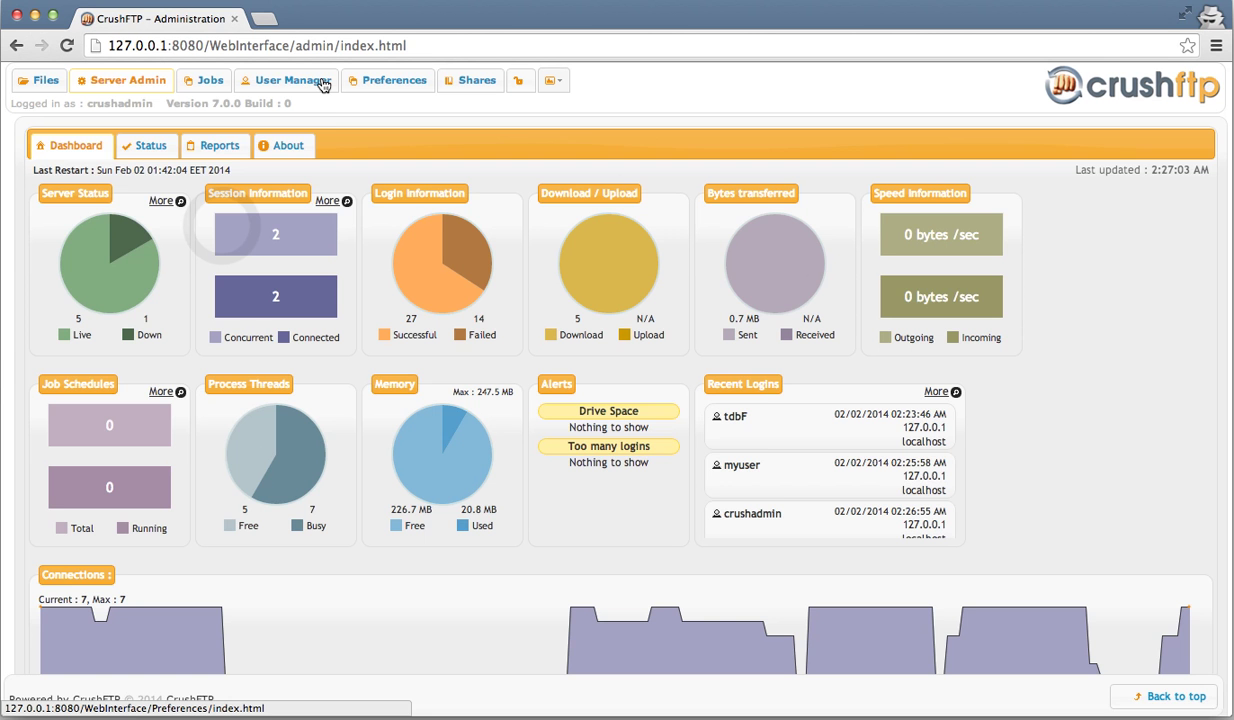
left_click(323, 85)
left_click(160, 210)
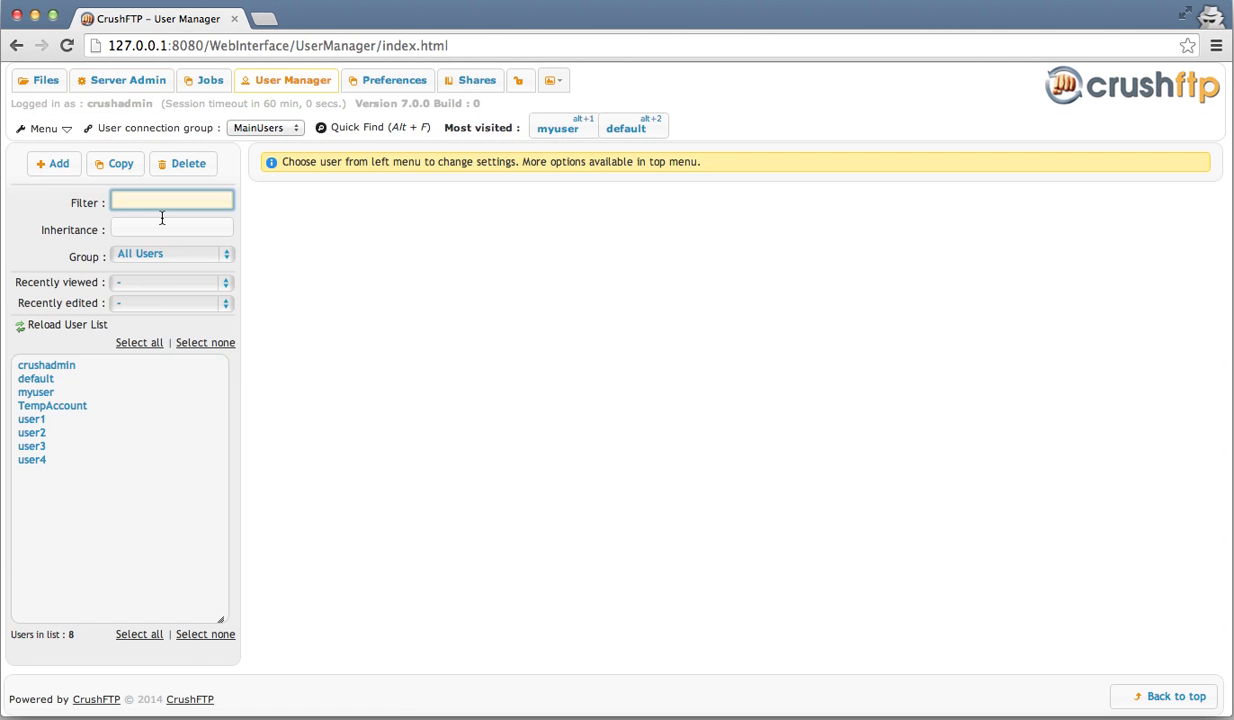
type("mys")
key("BackSpace")
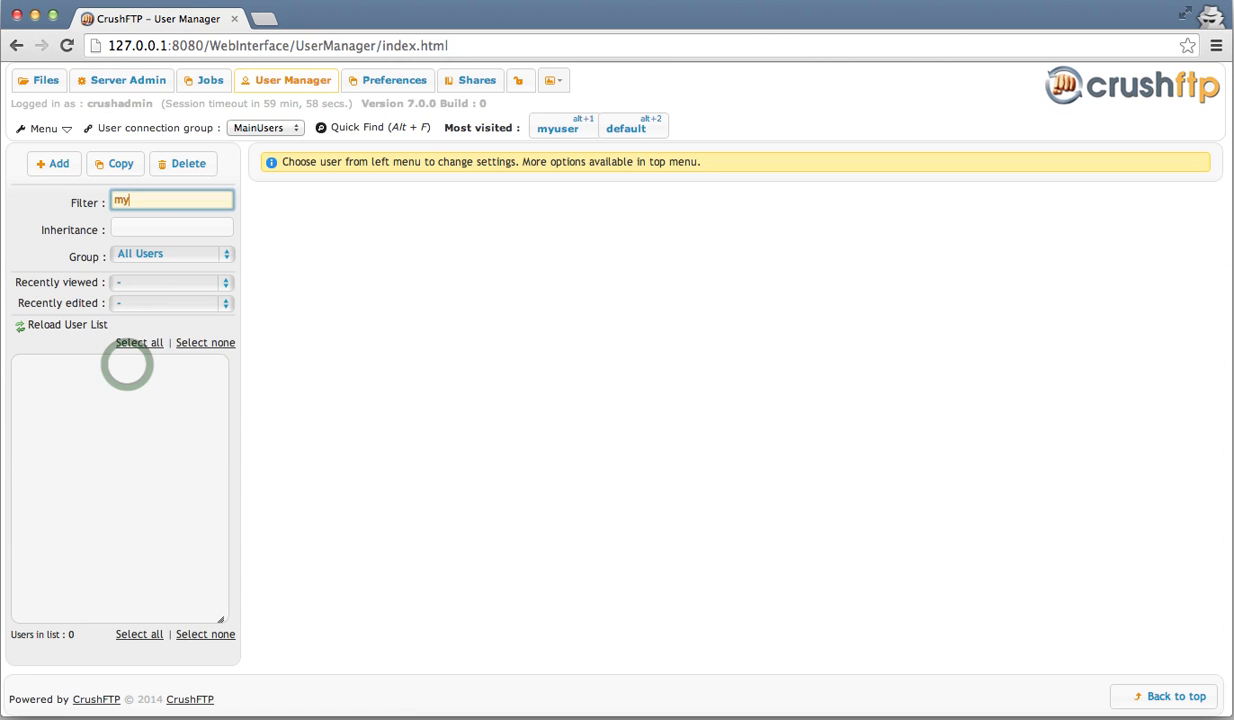
left_click(128, 367)
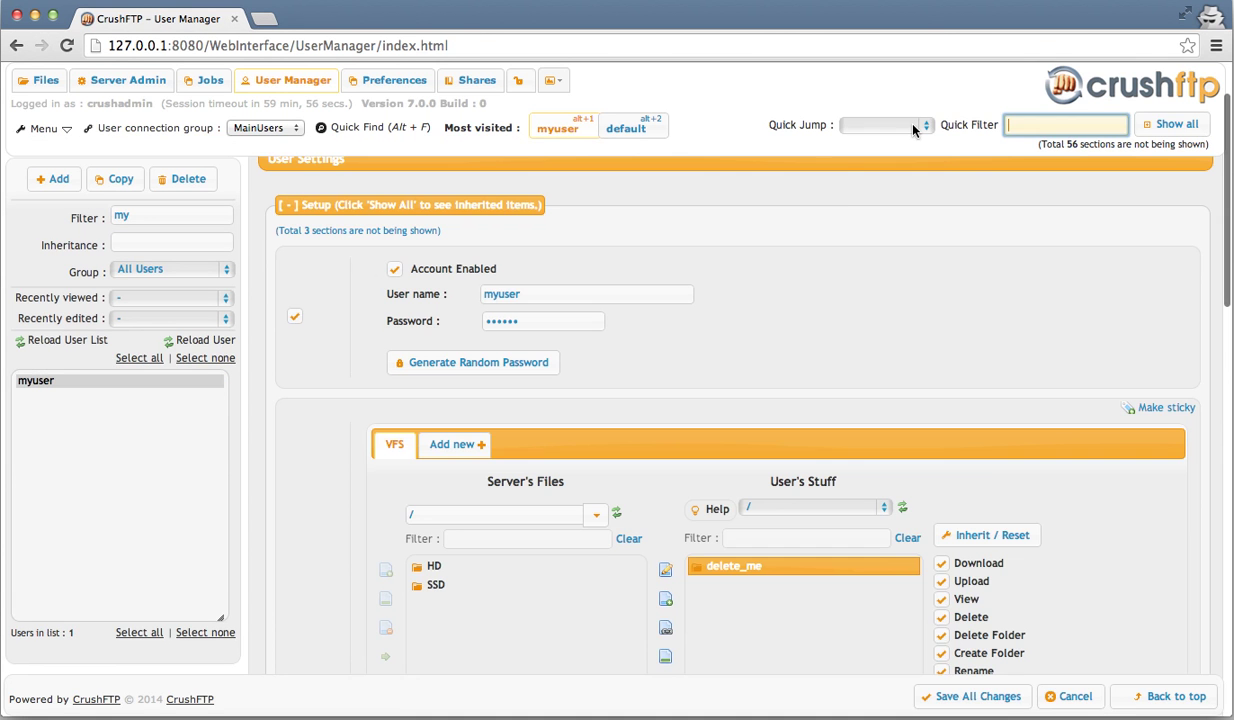
left_click(912, 125)
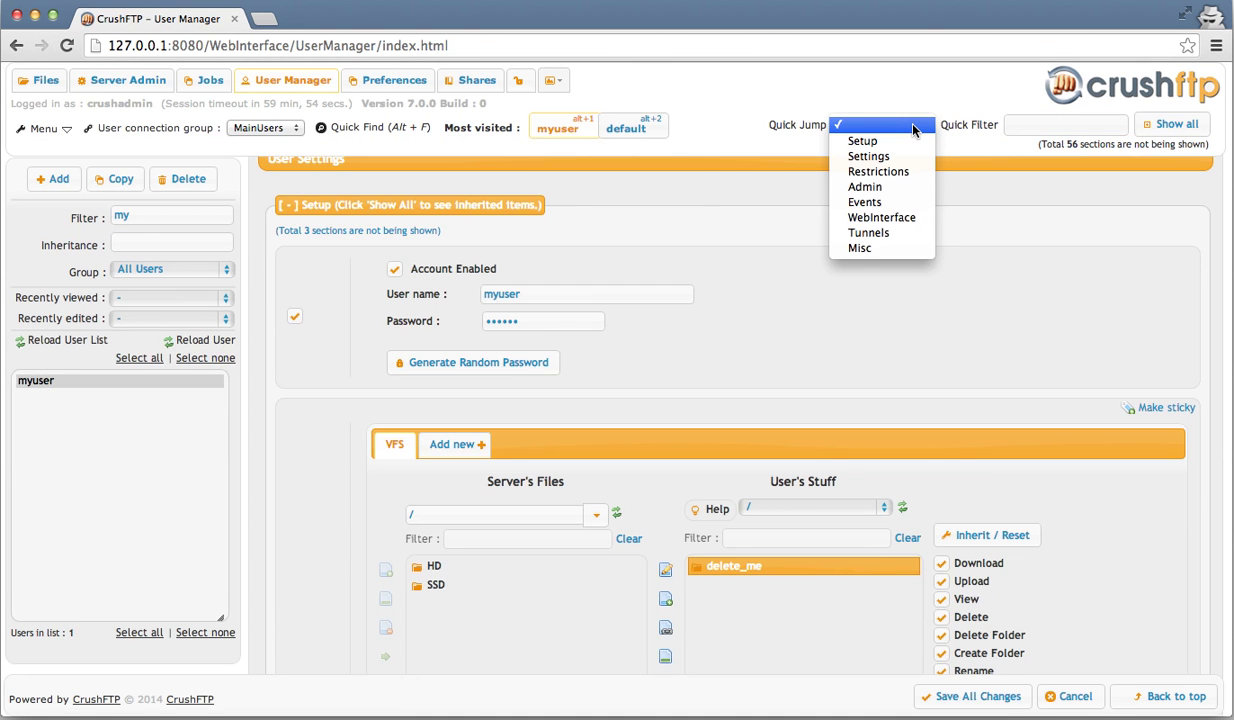
left_click(904, 219)
left_click(450, 283)
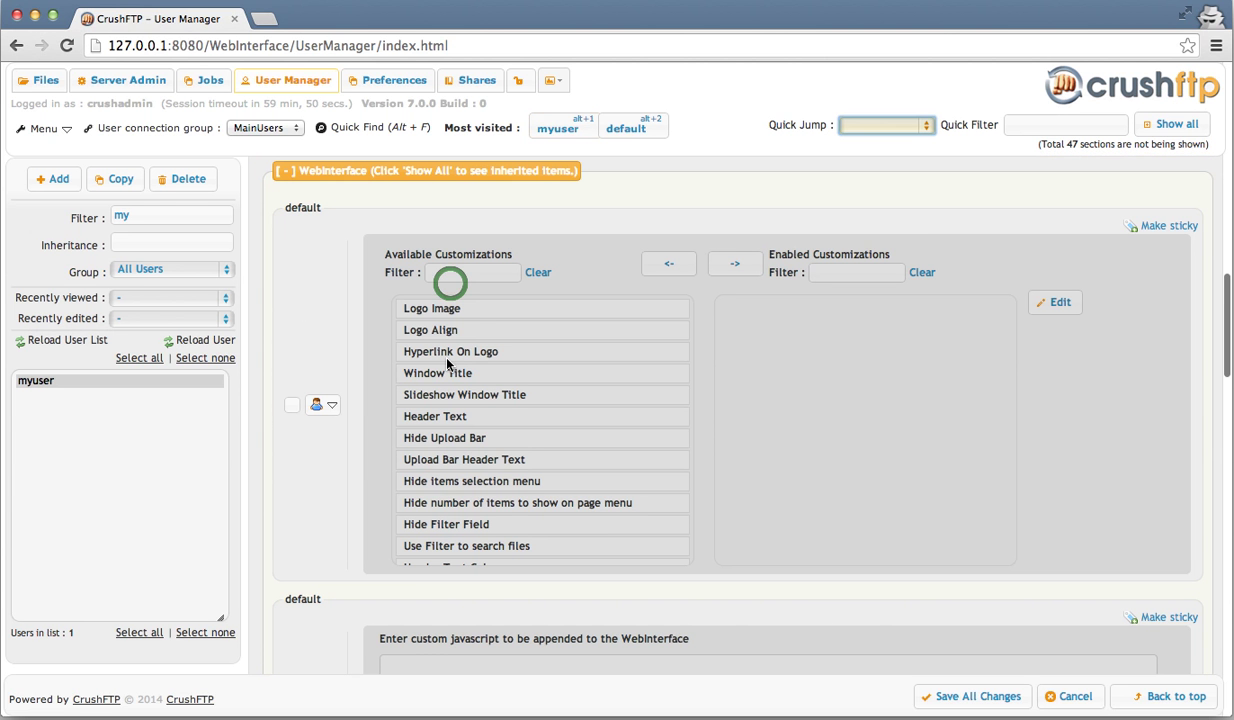
- Override myuser's inherited customizations and add Automatic Share Uploaded Item with value true
left_click(291, 408)
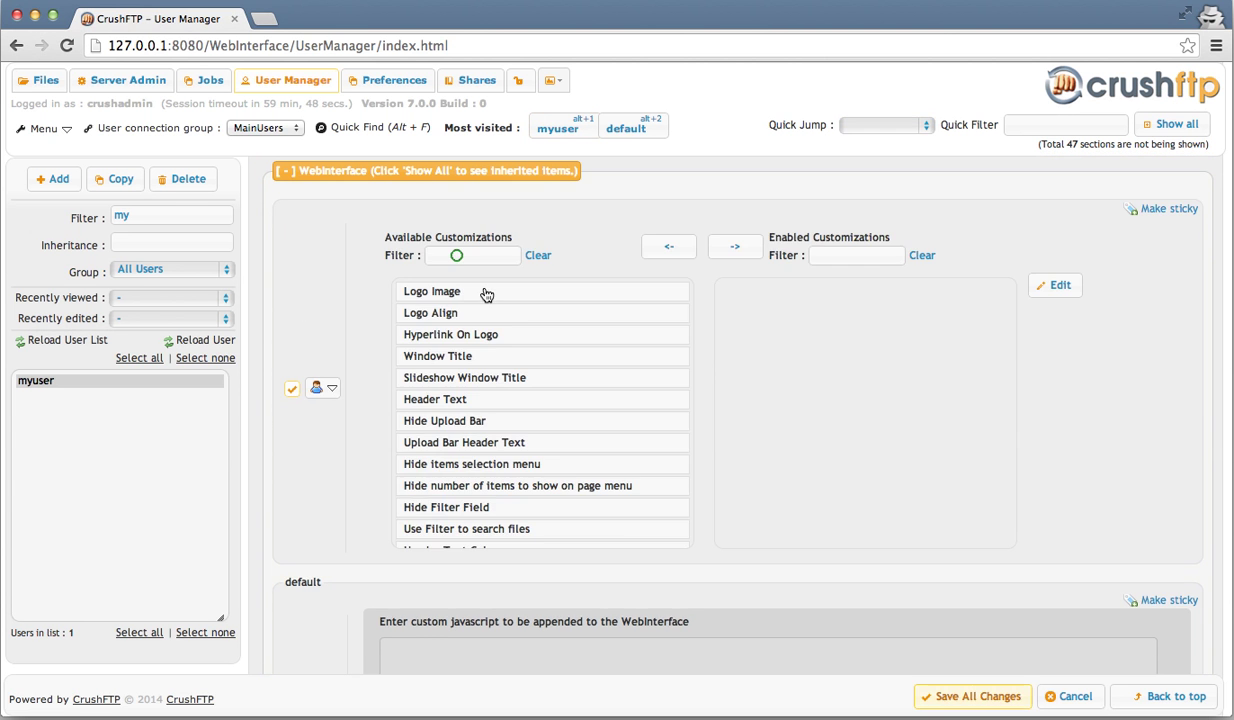
left_click(457, 255)
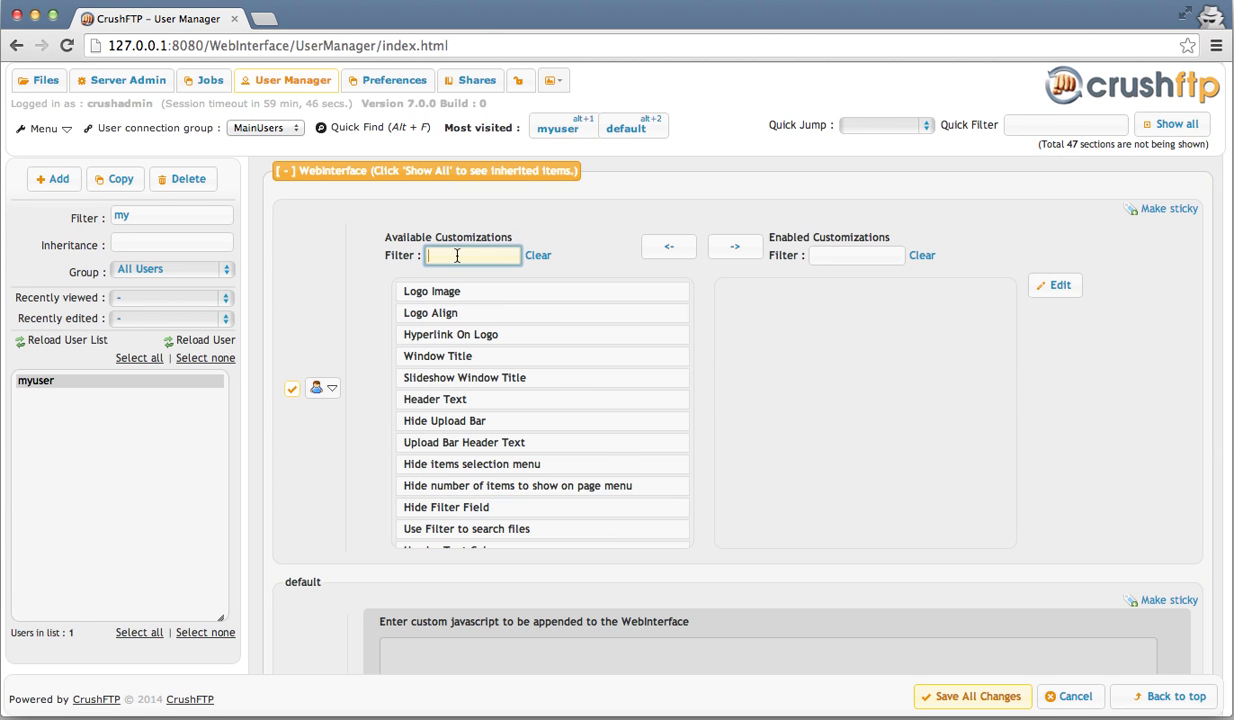
type("share")
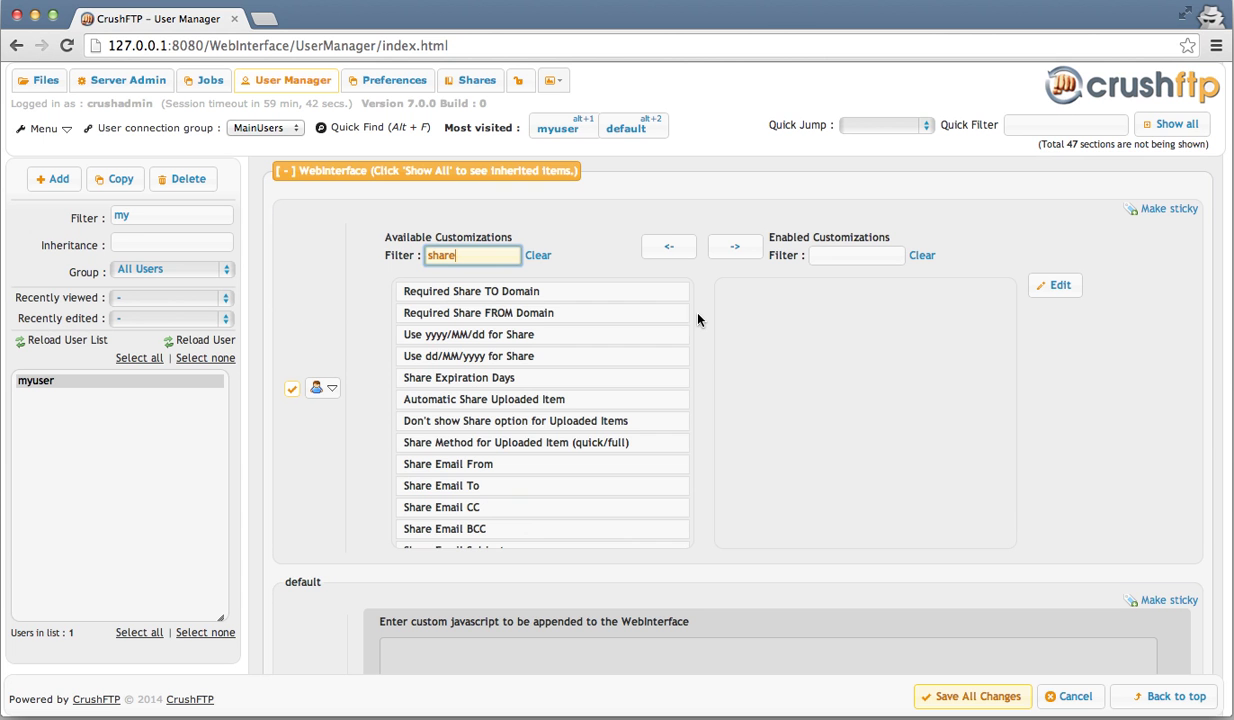
scroll(712, 326, "down", 1)
scroll(725, 333, "down", 1)
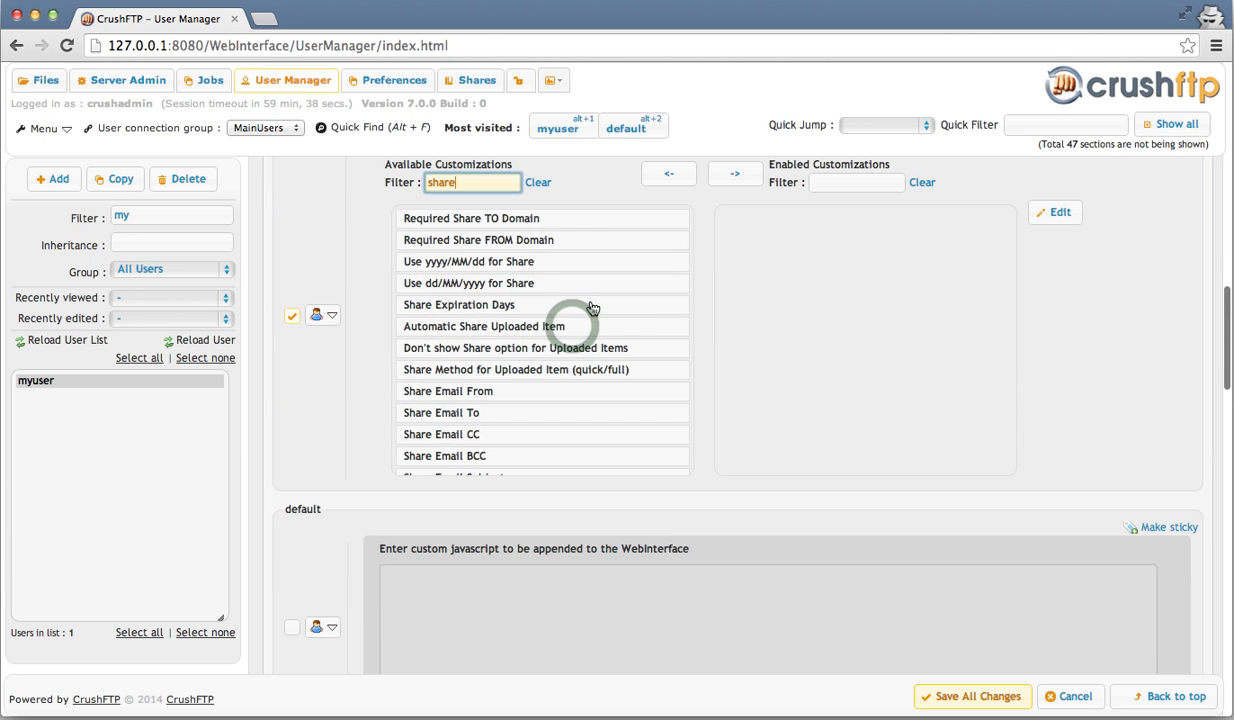
left_click(573, 330)
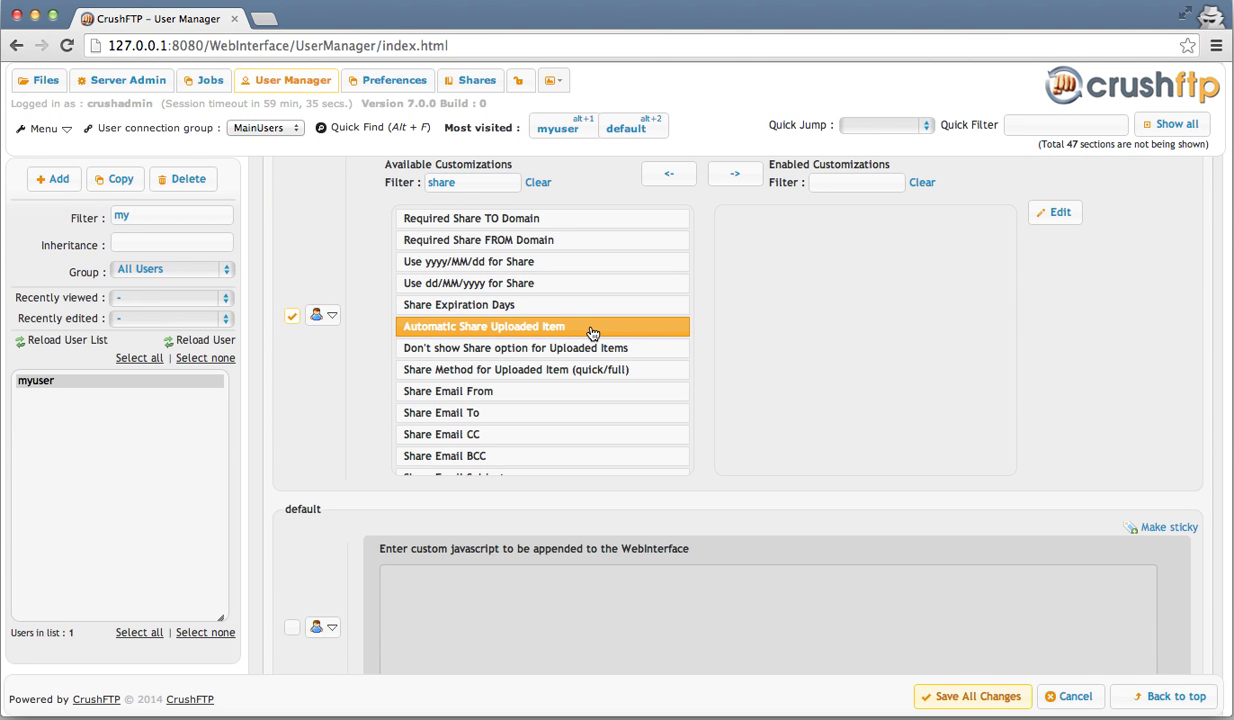
left_click(749, 174)
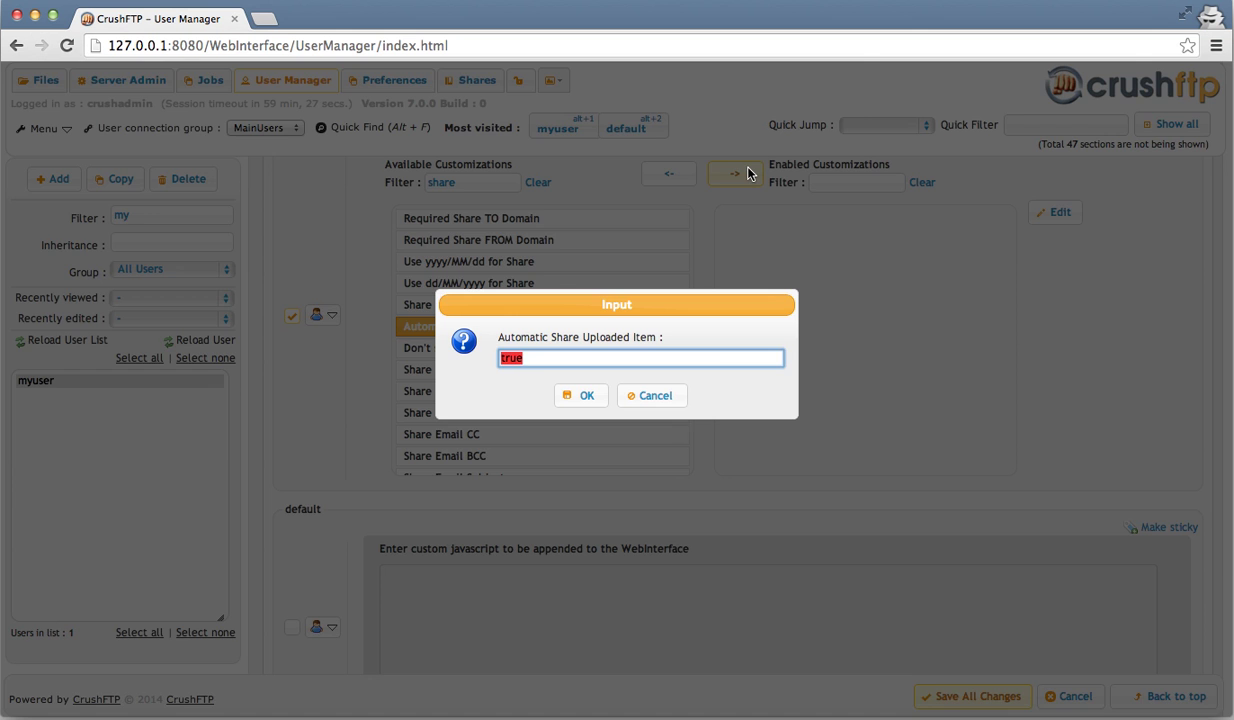
key("Return")
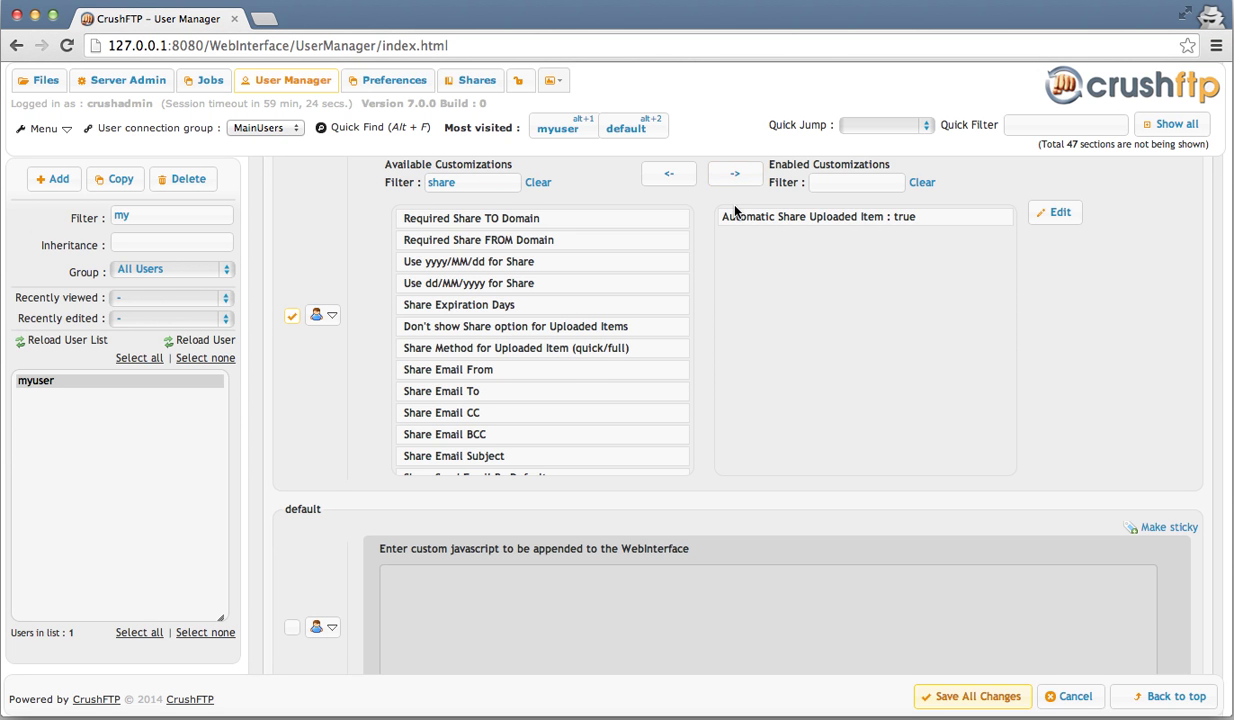
scroll(586, 384, "down", 1)
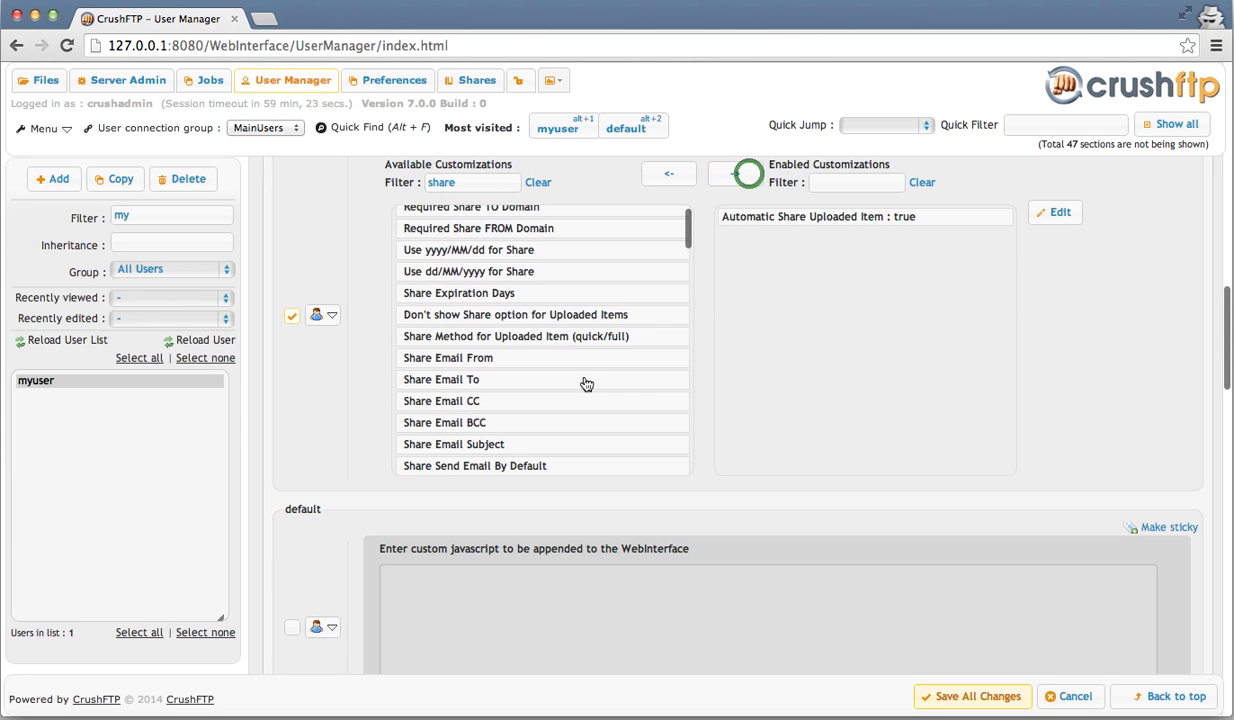
scroll(560, 365, "down", 2)
- Enable the Share Email From customization for myuser with a sender e-mail address
left_click(535, 336)
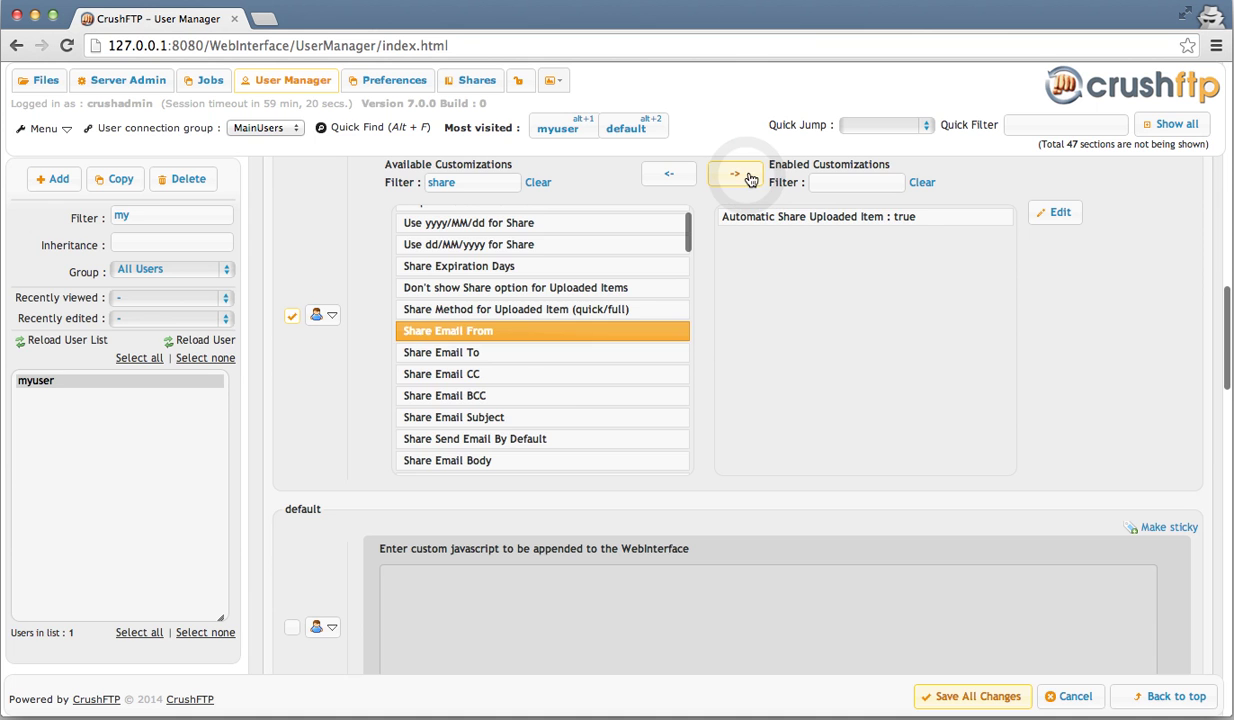
left_click(747, 178)
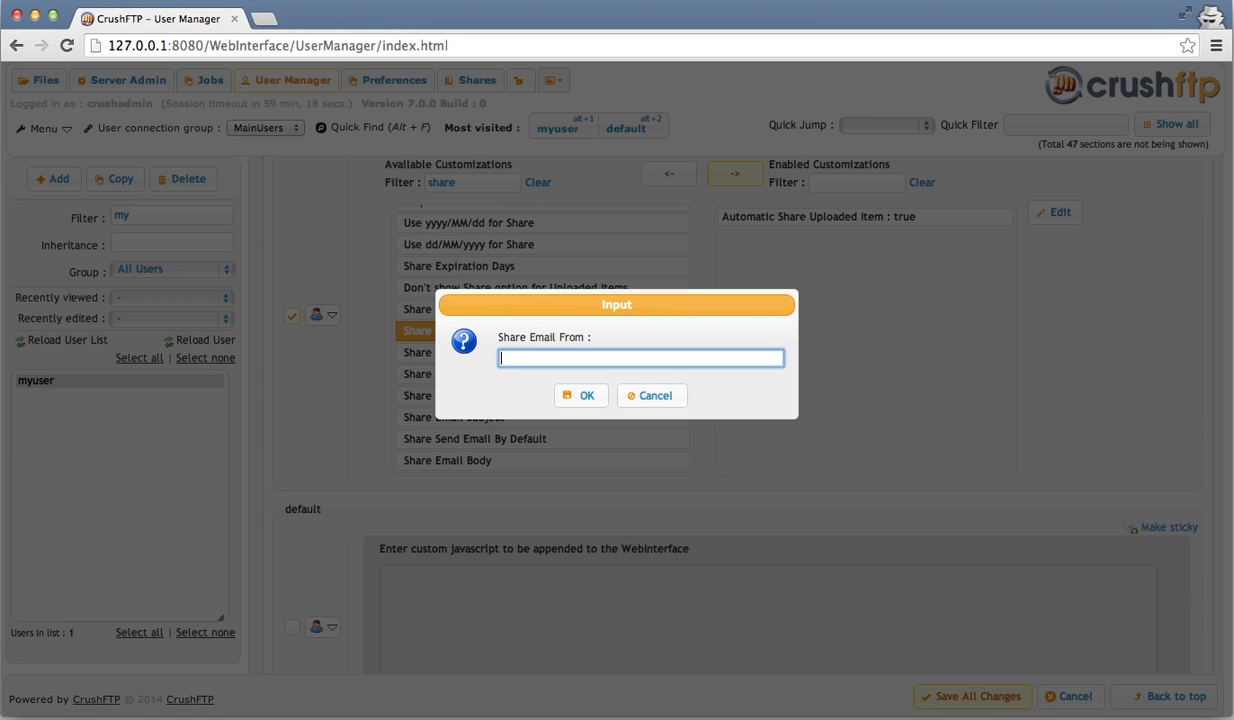
left_click(592, 395)
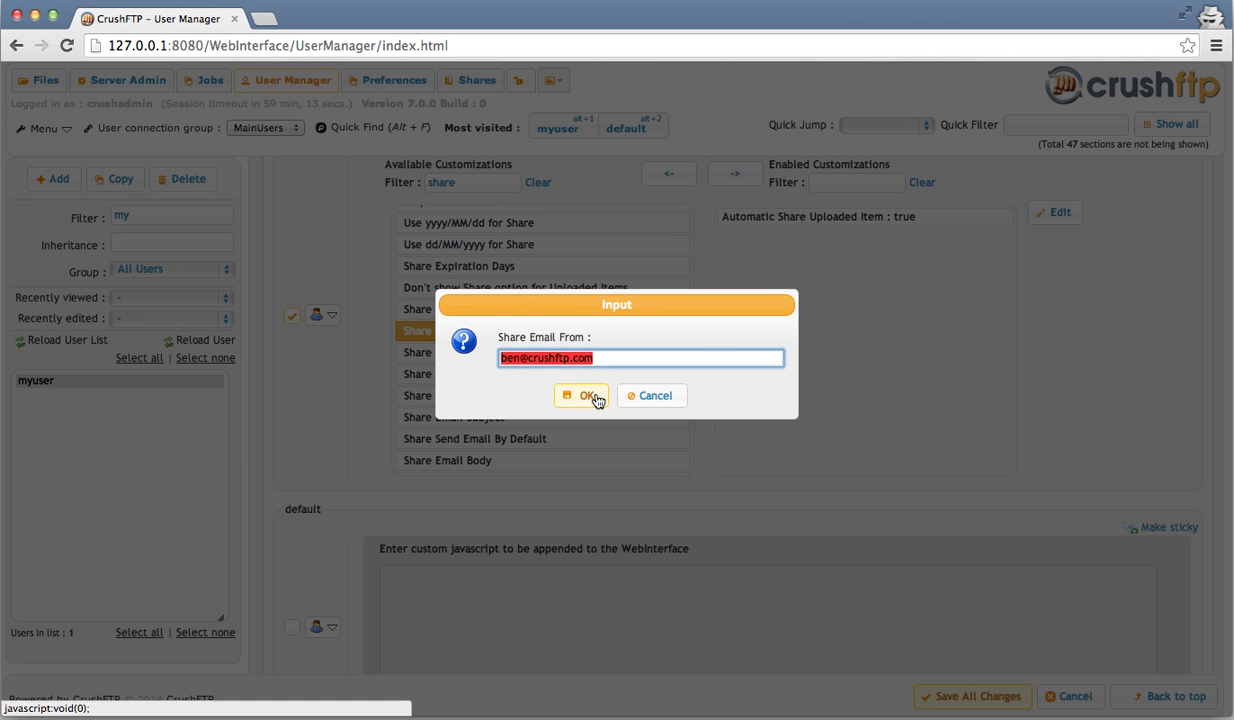
- Enable the Share Window : Hide Share From Input customization for myuser, set to true
scroll(597, 401, "down", 1)
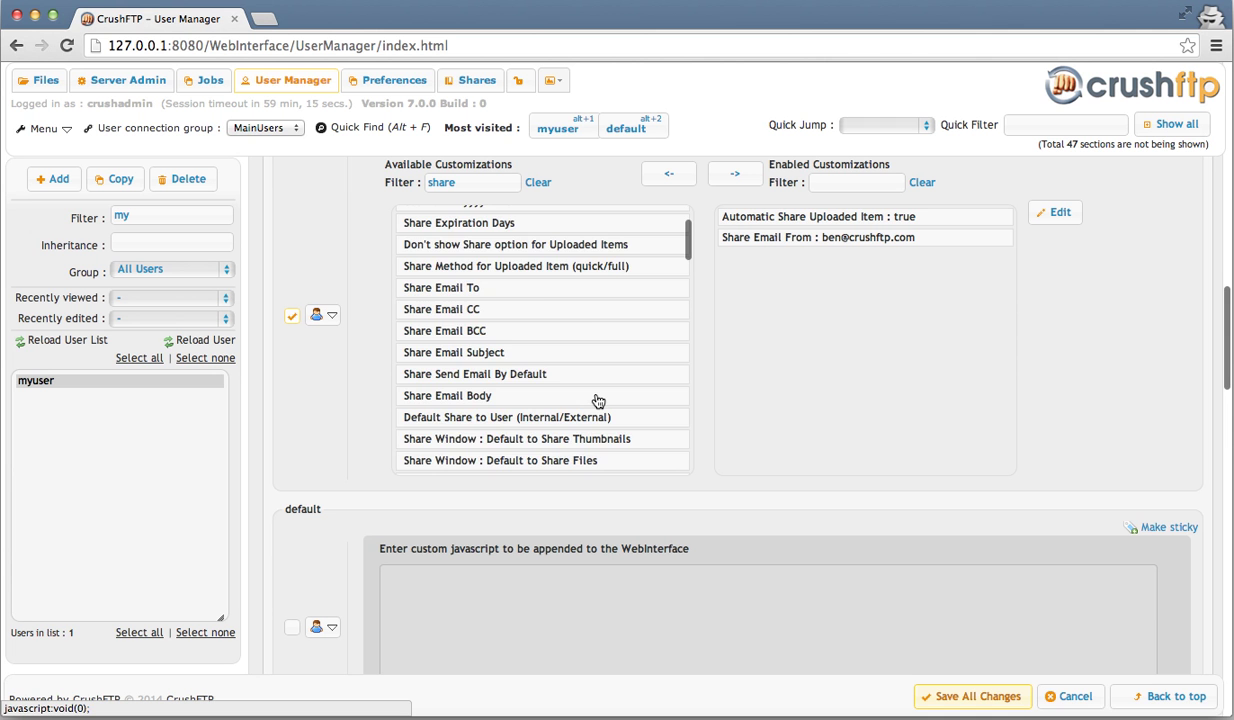
scroll(597, 401, "down", 2)
scroll(597, 401, "down", 1)
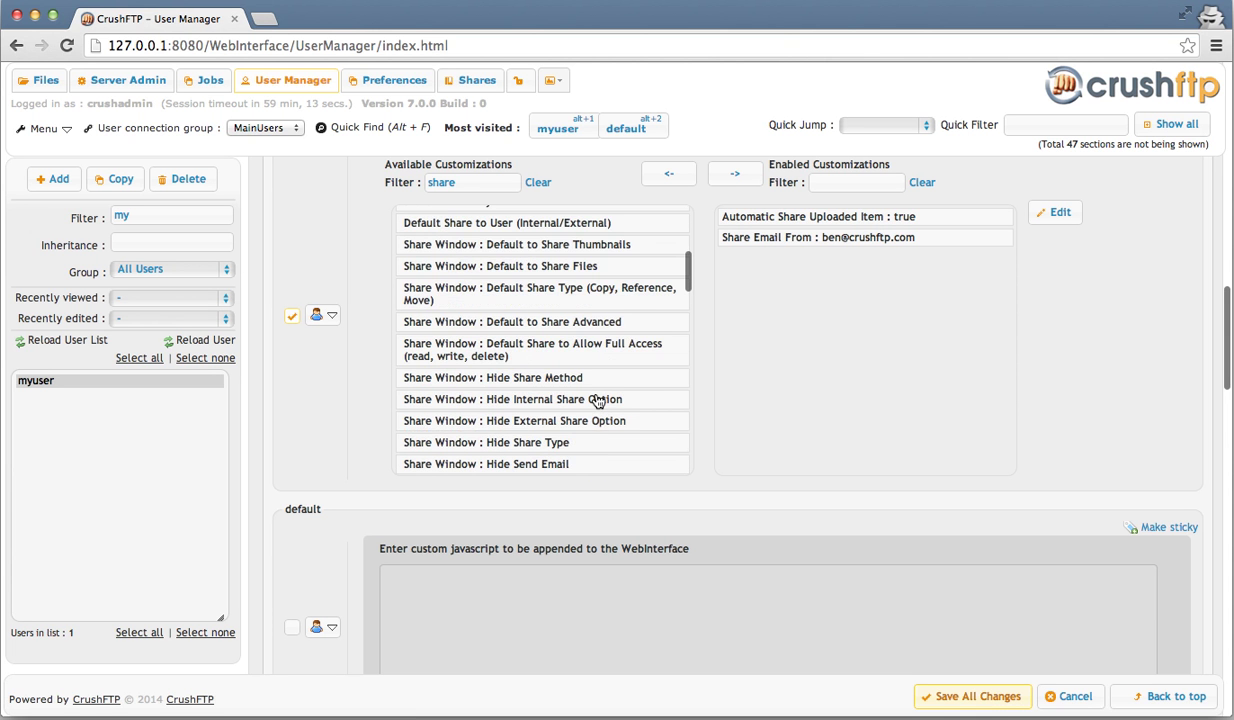
scroll(597, 401, "down", 1)
scroll(597, 401, "down", 2)
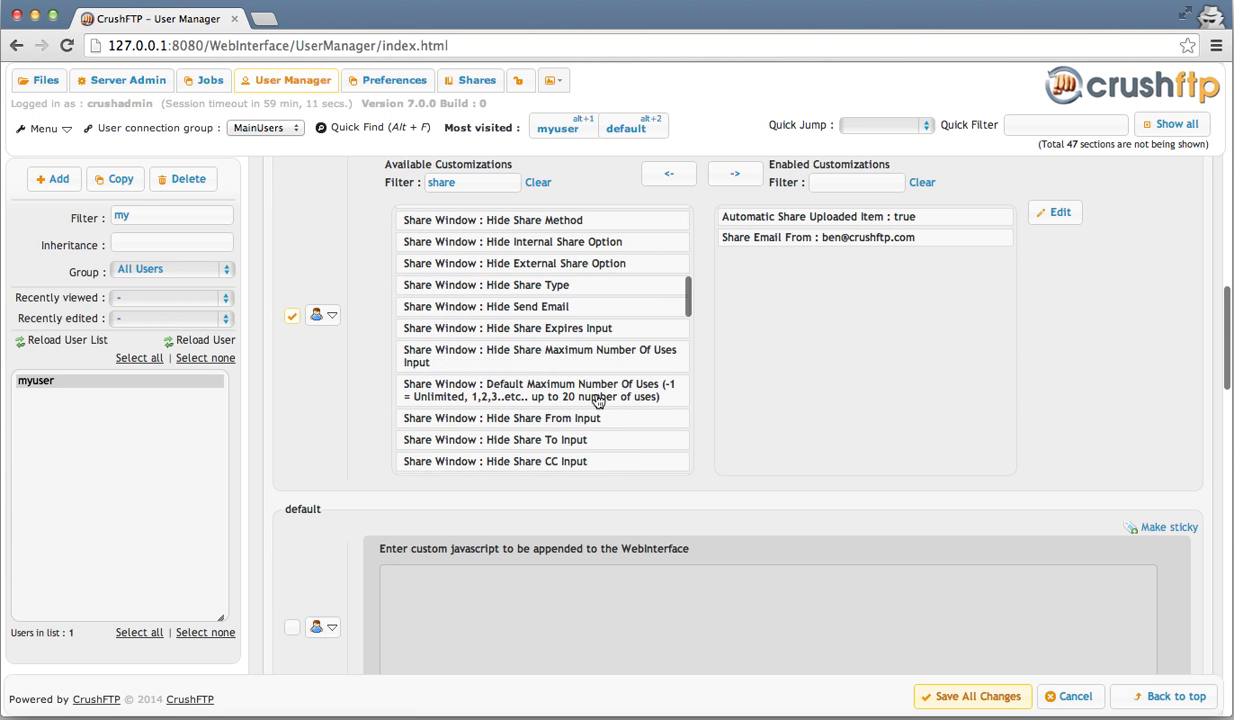
scroll(597, 401, "down", 1)
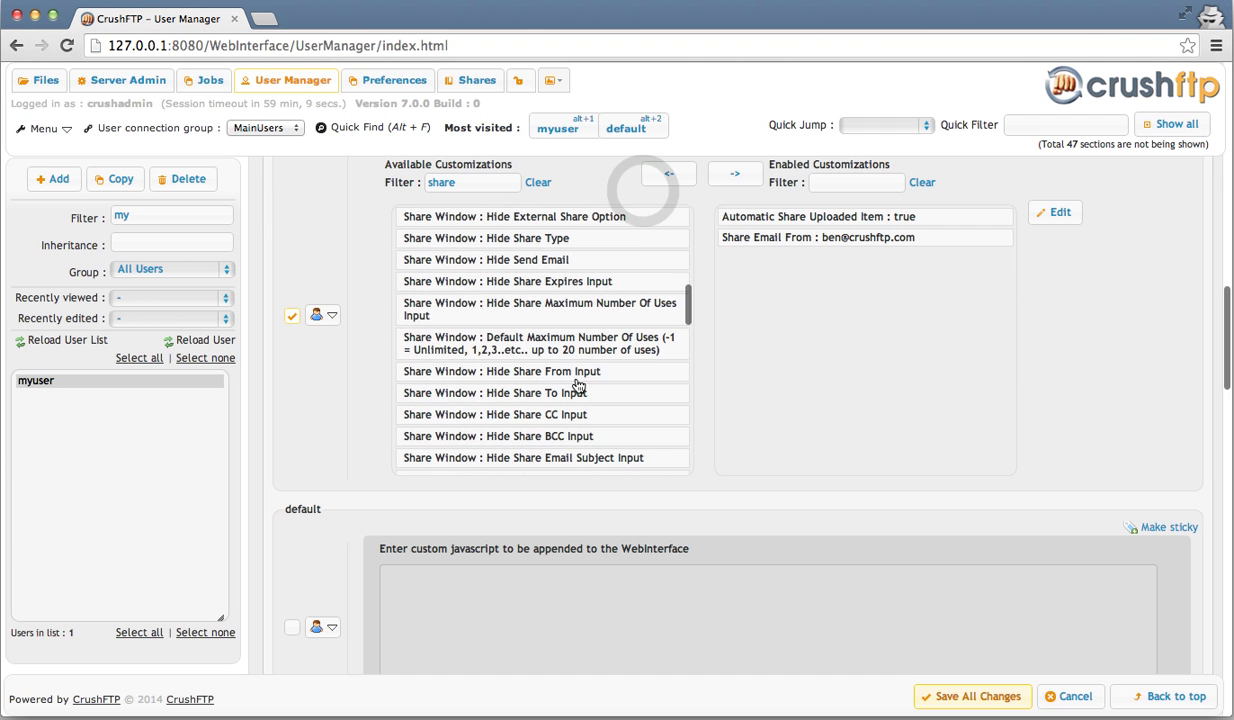
left_click(576, 378)
left_click(739, 178)
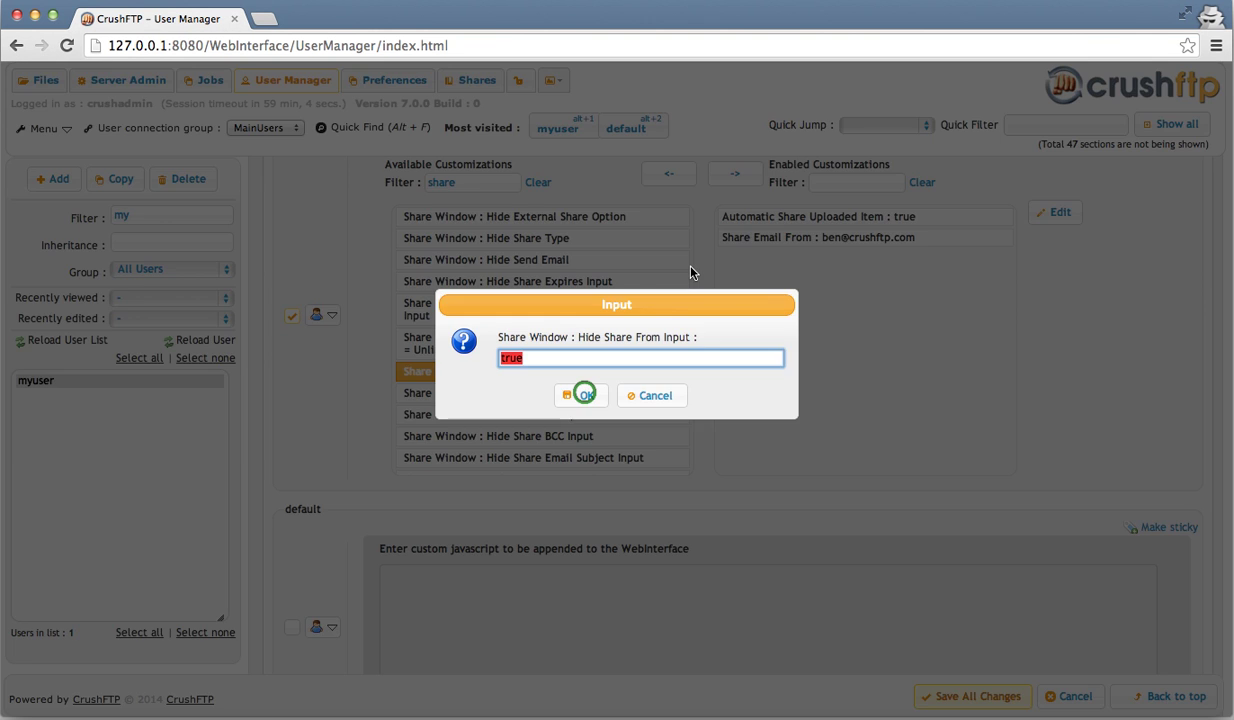
left_click(585, 398)
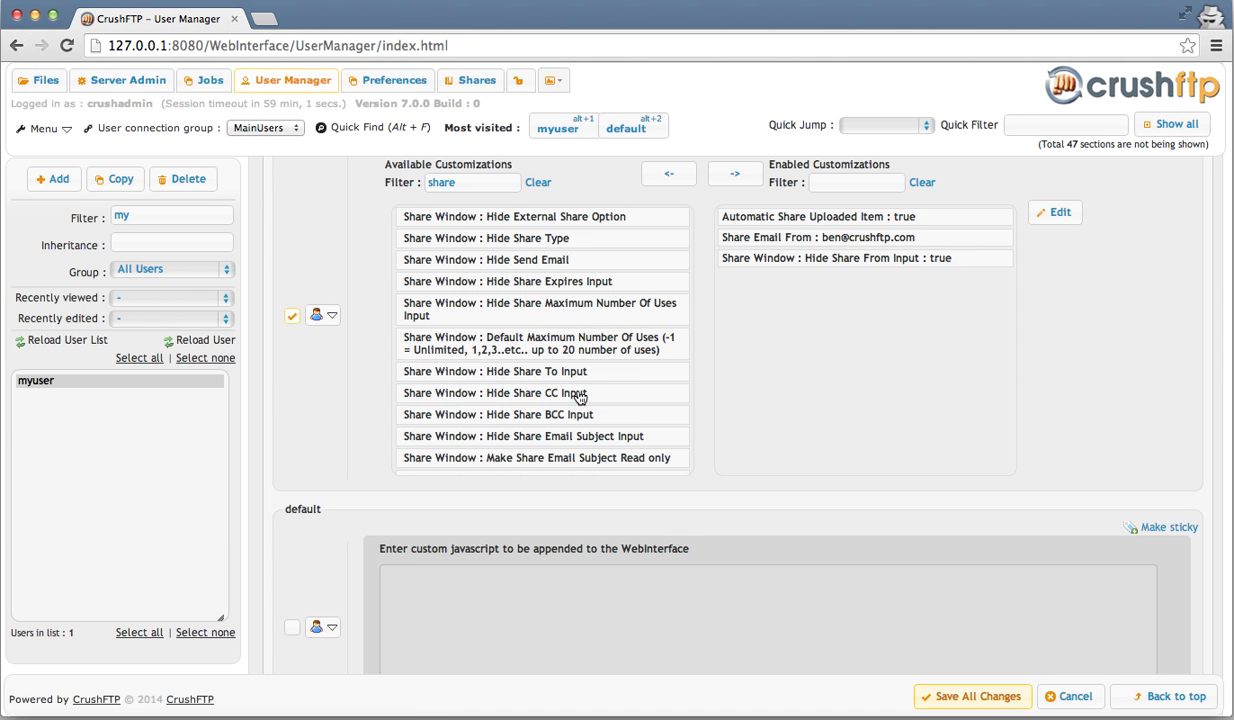
scroll(580, 397, "down", 2)
scroll(580, 397, "down", 1)
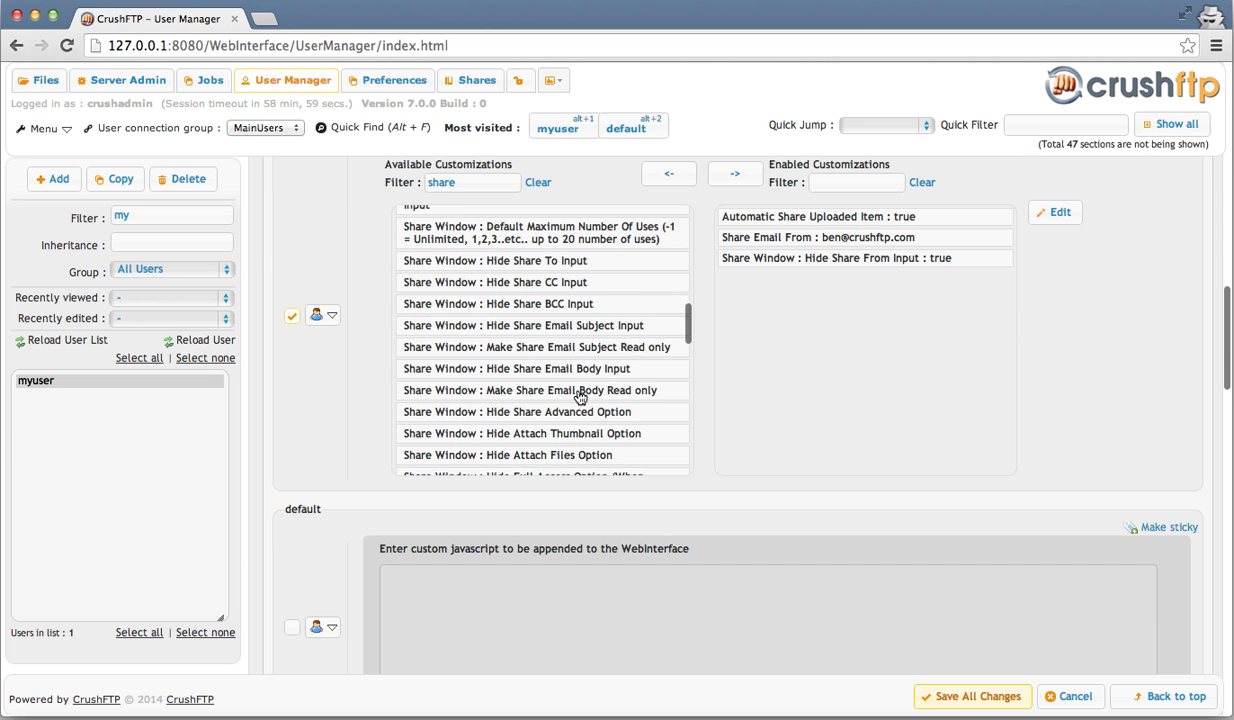
scroll(580, 397, "down", 1)
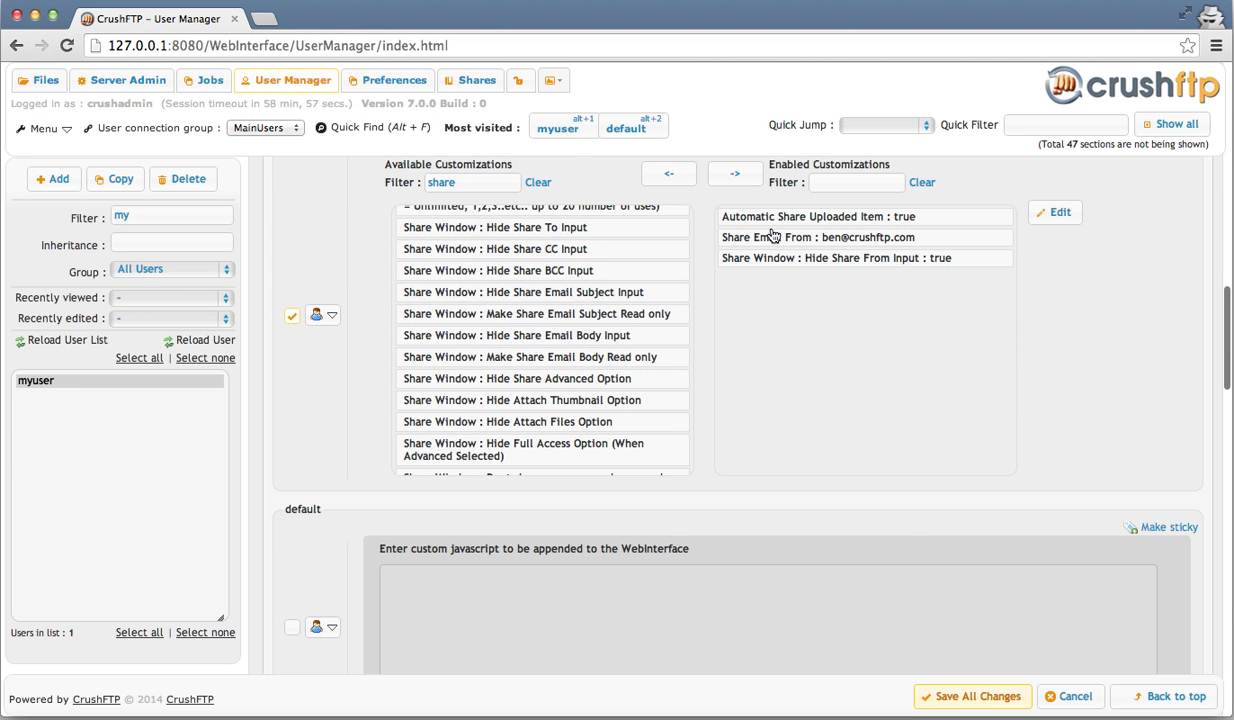
key("alt+1")
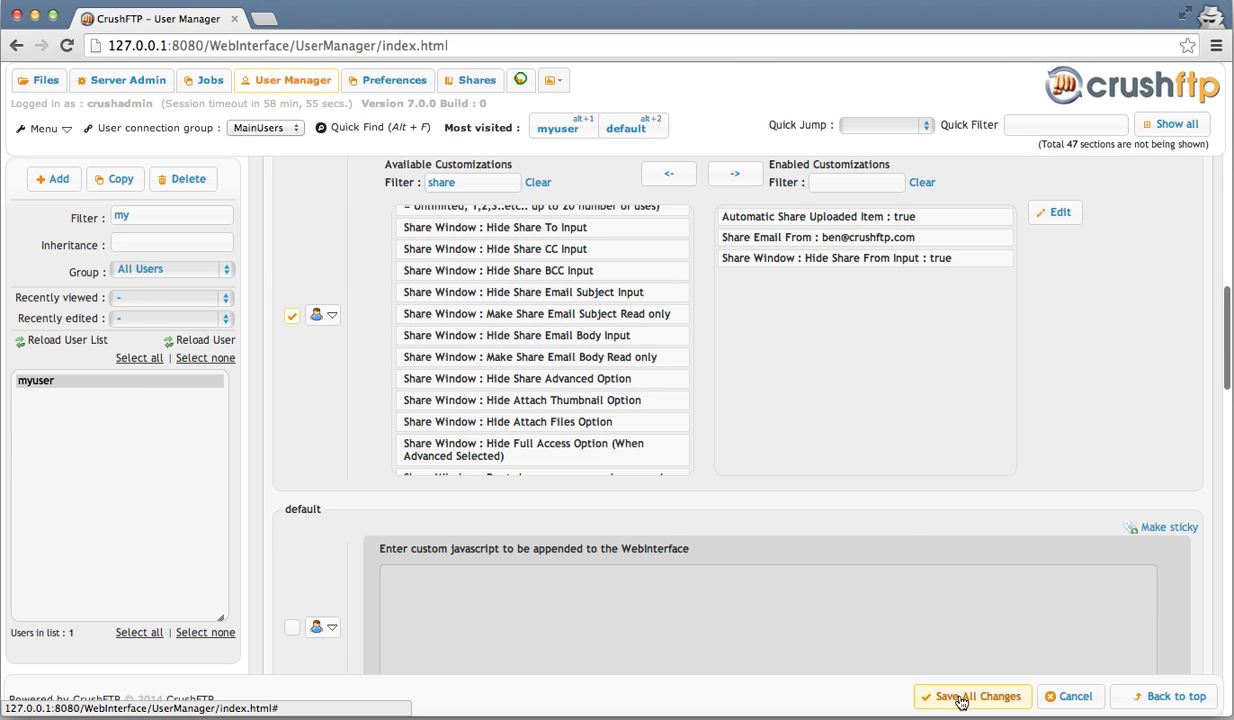
- Save all changes to myuser's customizations, then log in as myuser with its password
left_click(960, 697)
left_click(520, 81)
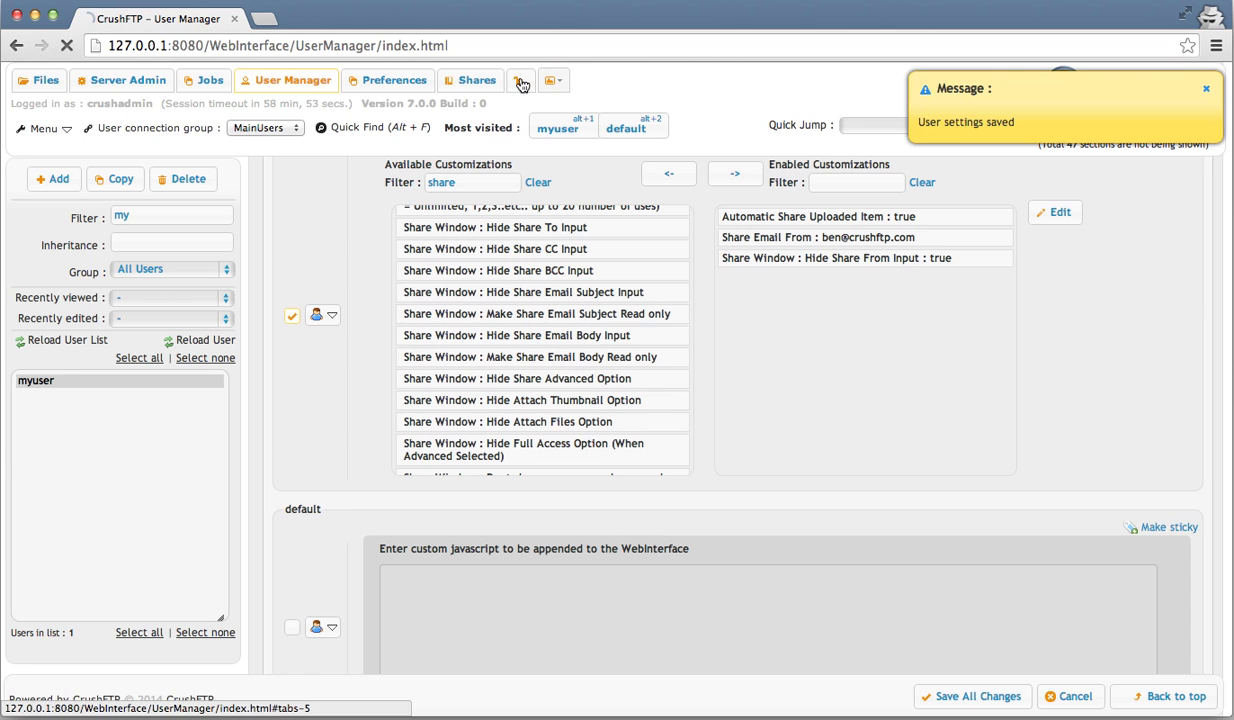
type("myuser")
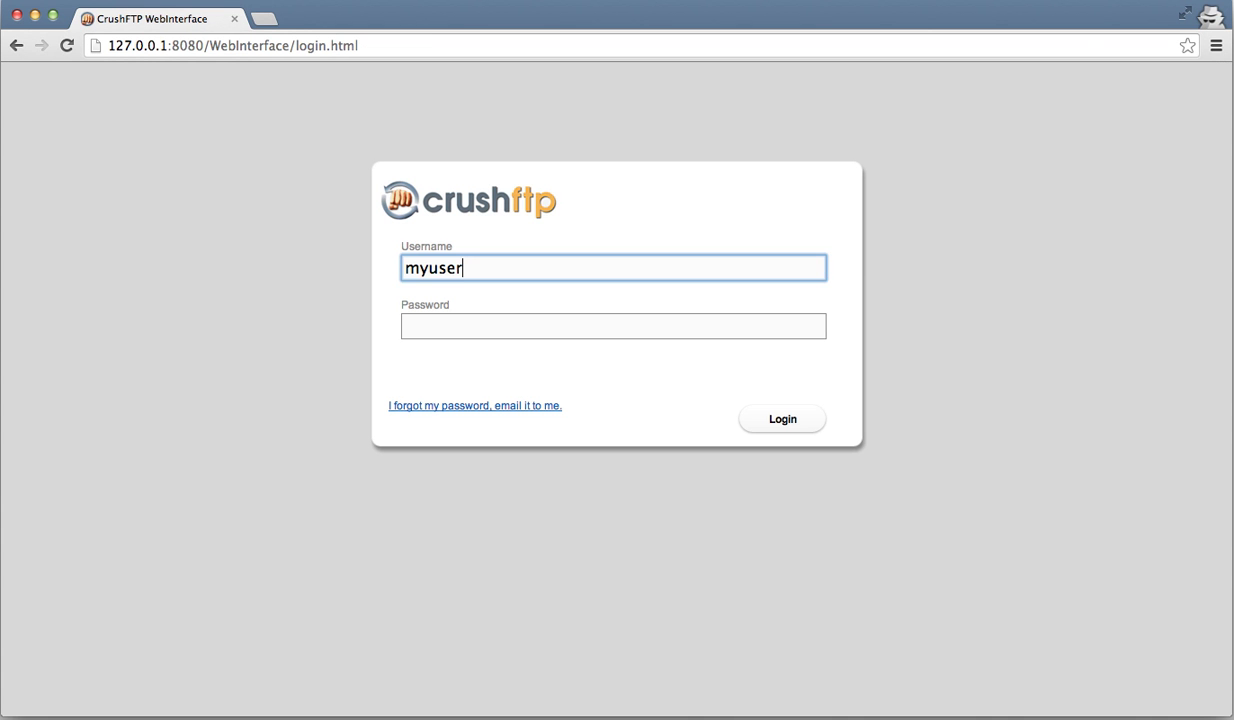
key("Tab")
type("pass")
key("Return")
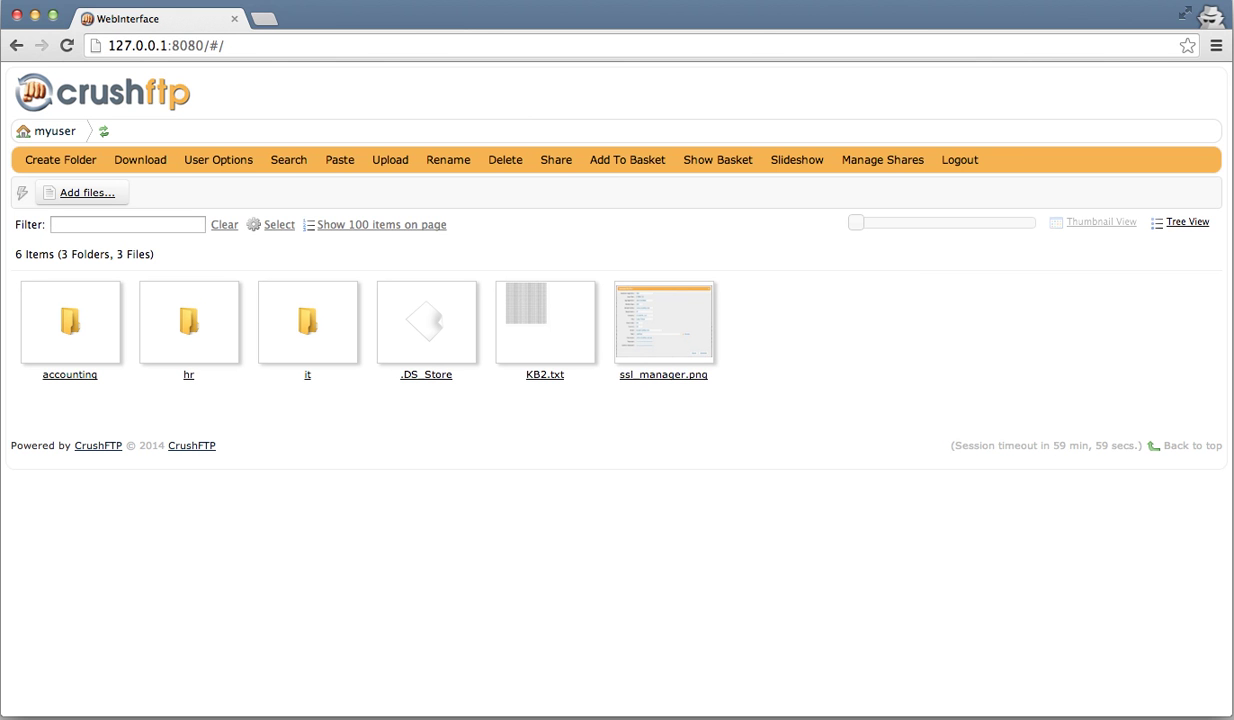
- Upload dashboard_small.png, which automatically brings up its Sharing Files form
left_click(314, 210)
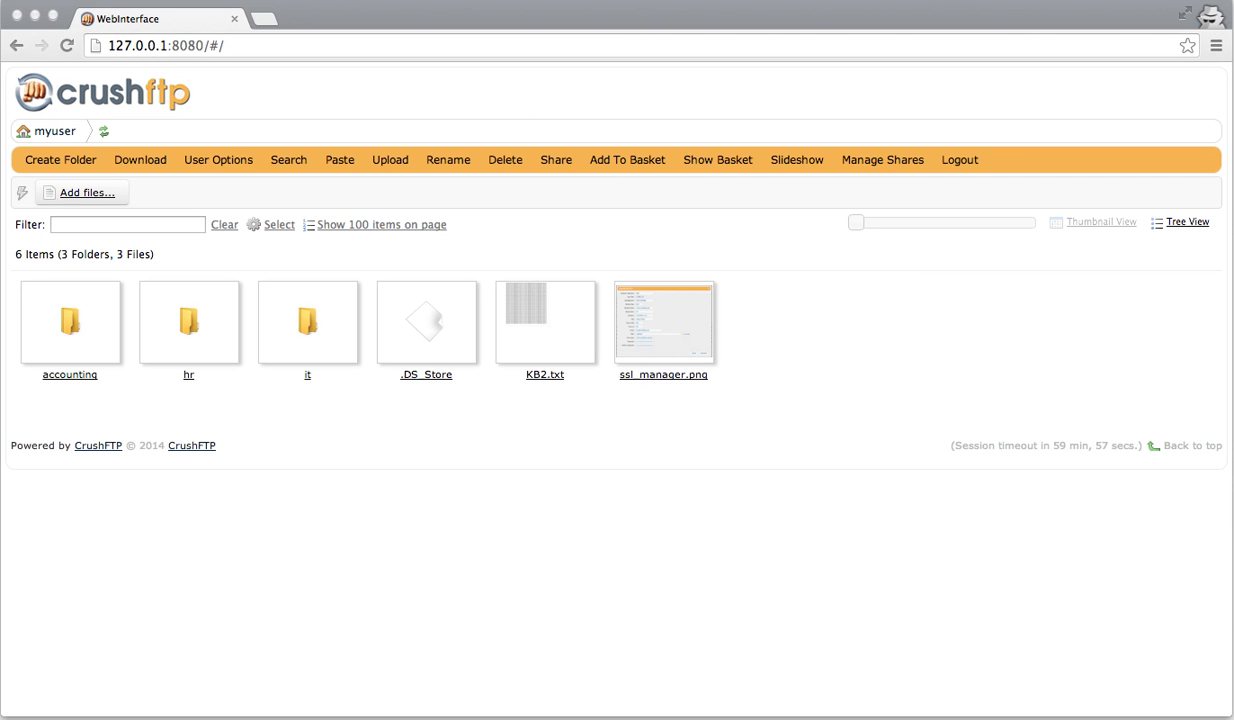
left_click_drag(314, 210, 314, 214)
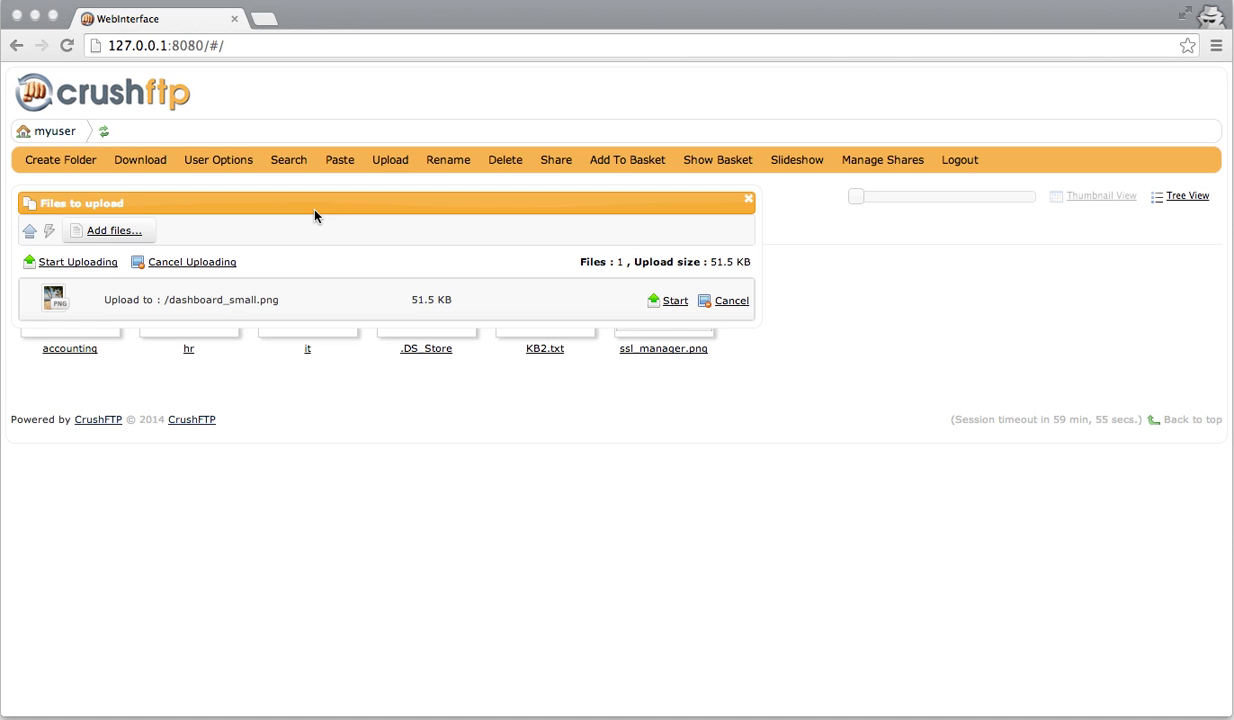
left_click(80, 263)
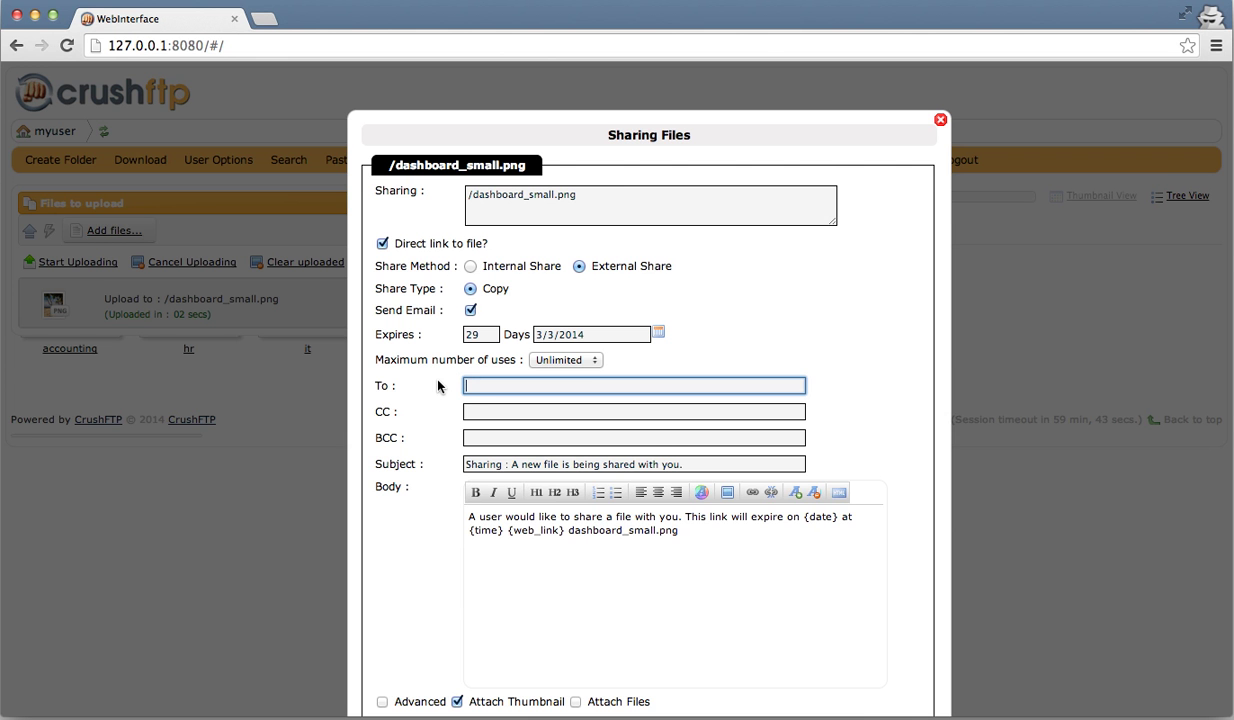
- Dismiss the recipient autofill, reveal the advanced options, and cancel sharing dashboard_small.png
scroll(430, 390, "down", 1)
scroll(427, 393, "down", 1)
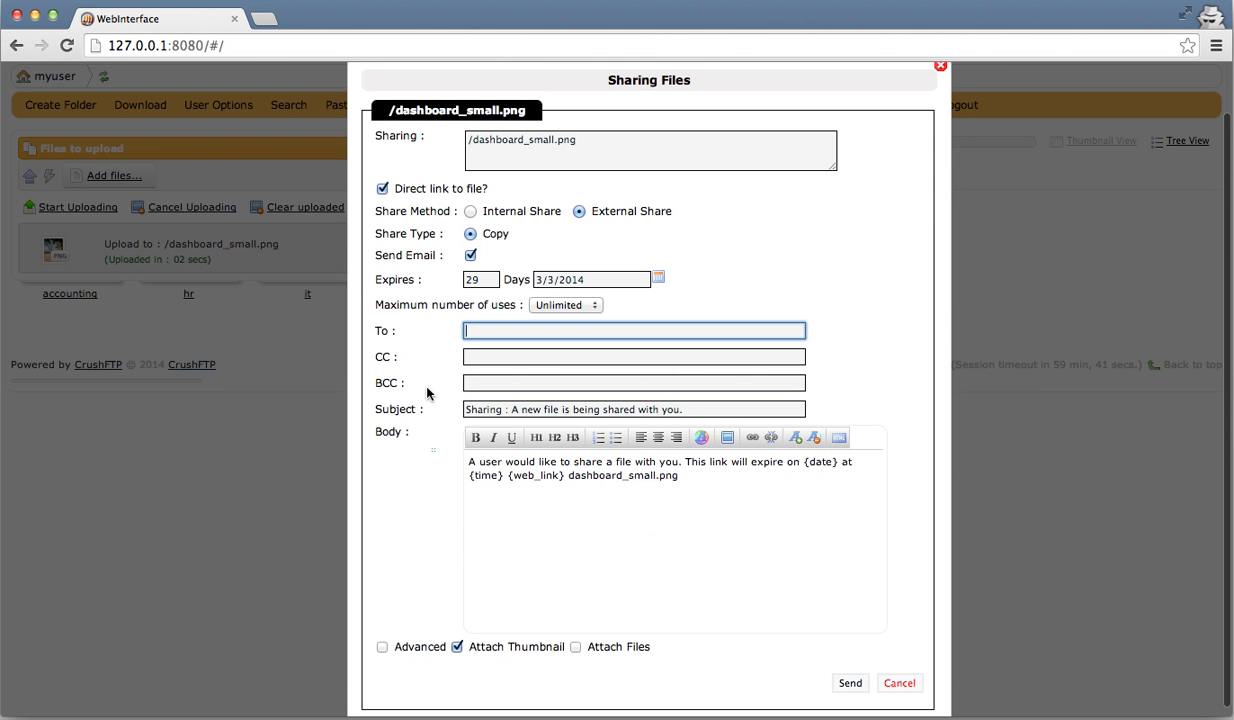
left_click(448, 470)
left_click(489, 267)
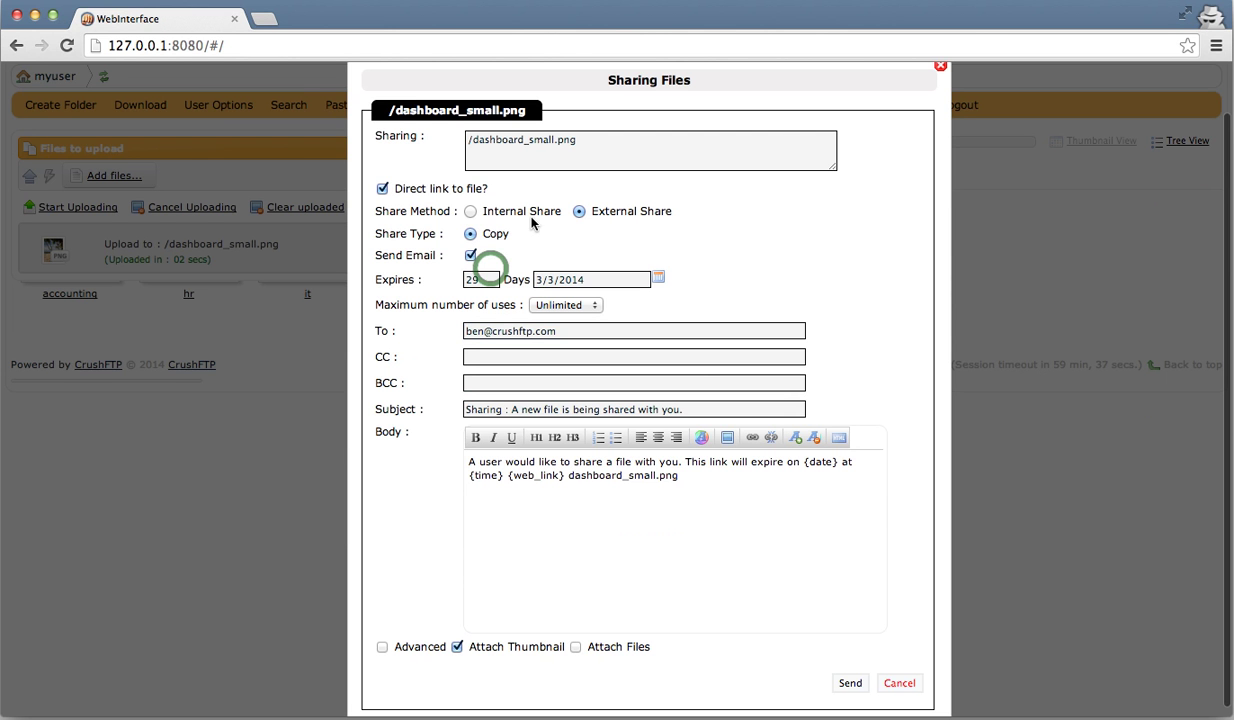
left_click(421, 650)
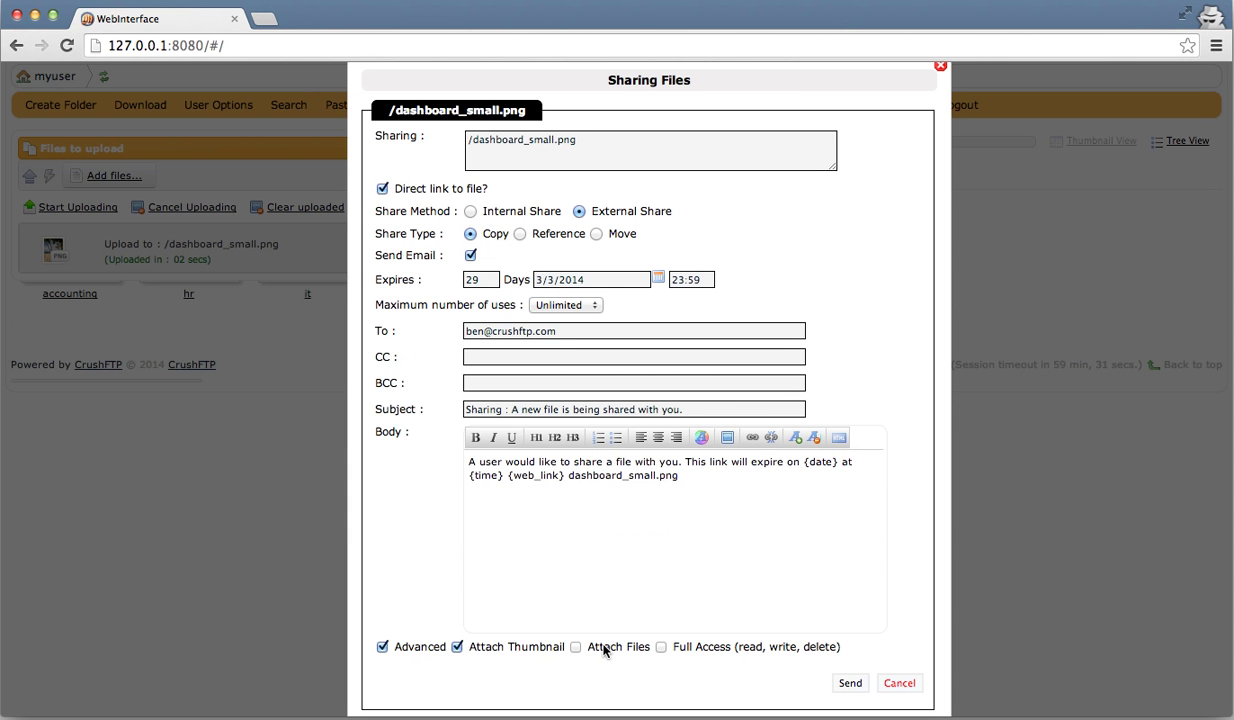
left_click(901, 683)
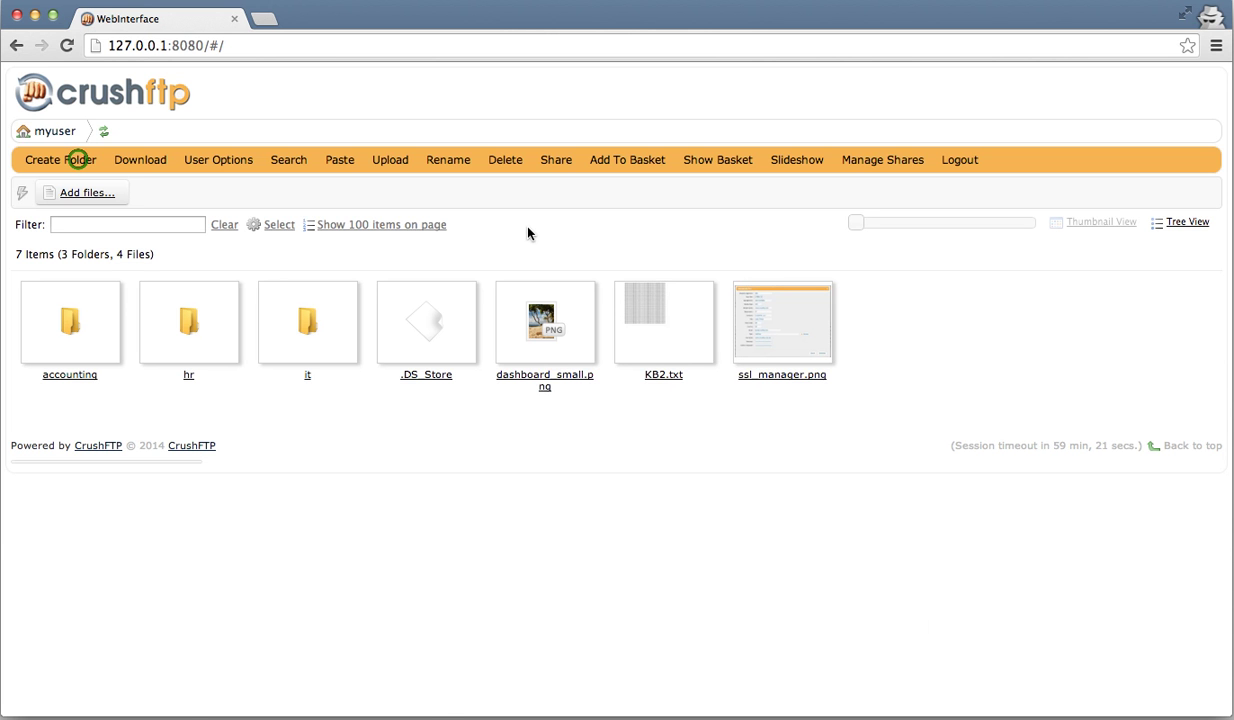
- Create a new folder named friend and select it
left_click(80, 163)
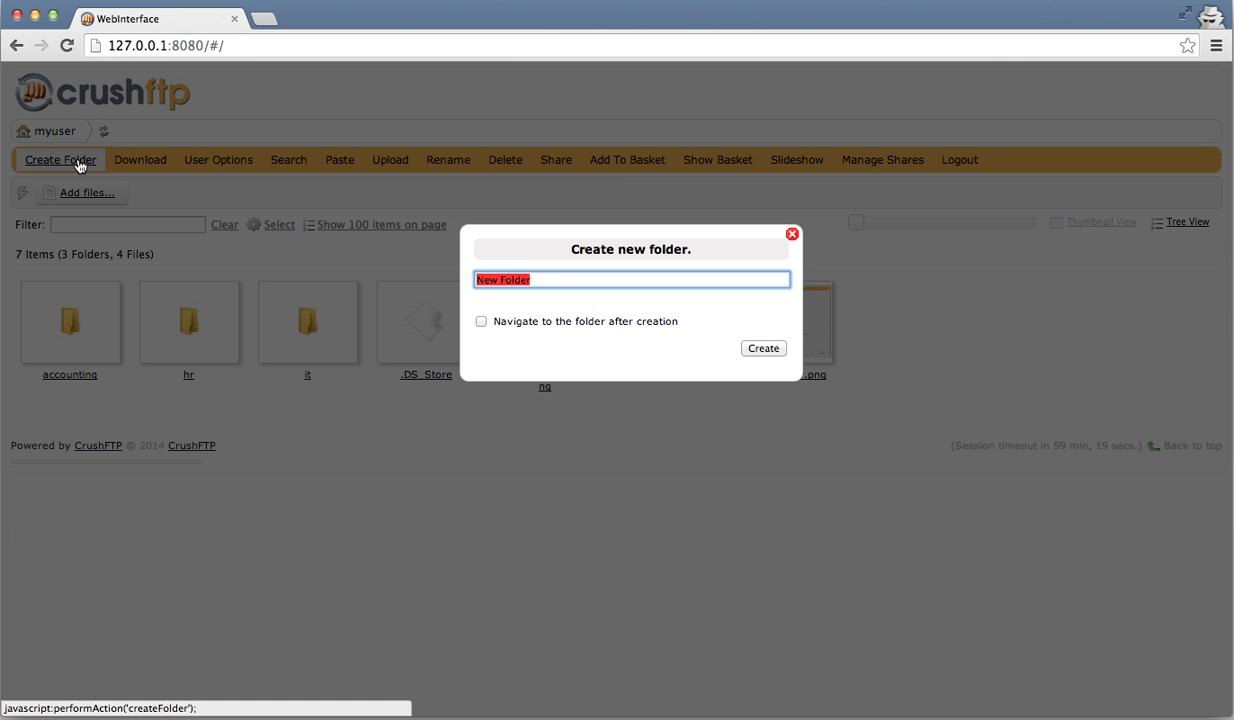
type("friend")
key("Return")
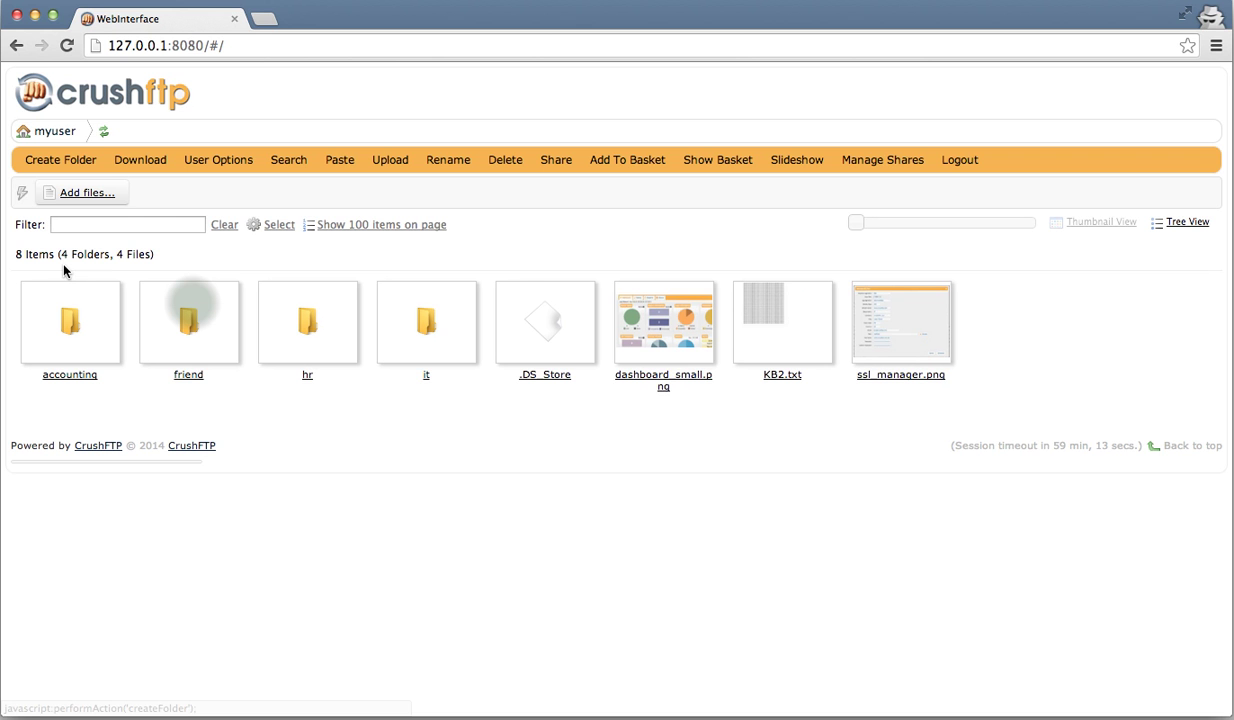
left_click(188, 300)
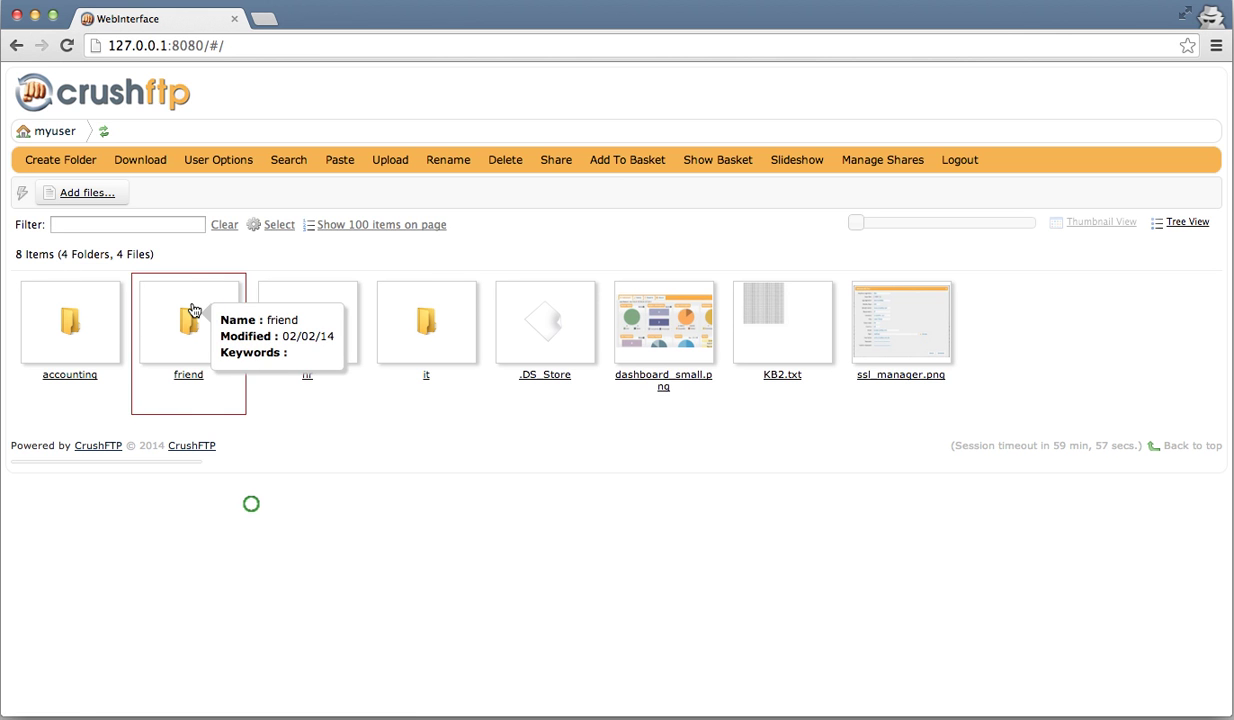
- Share the friend folder by reference with full read, write and delete access
right_click(191, 302)
left_click(250, 506)
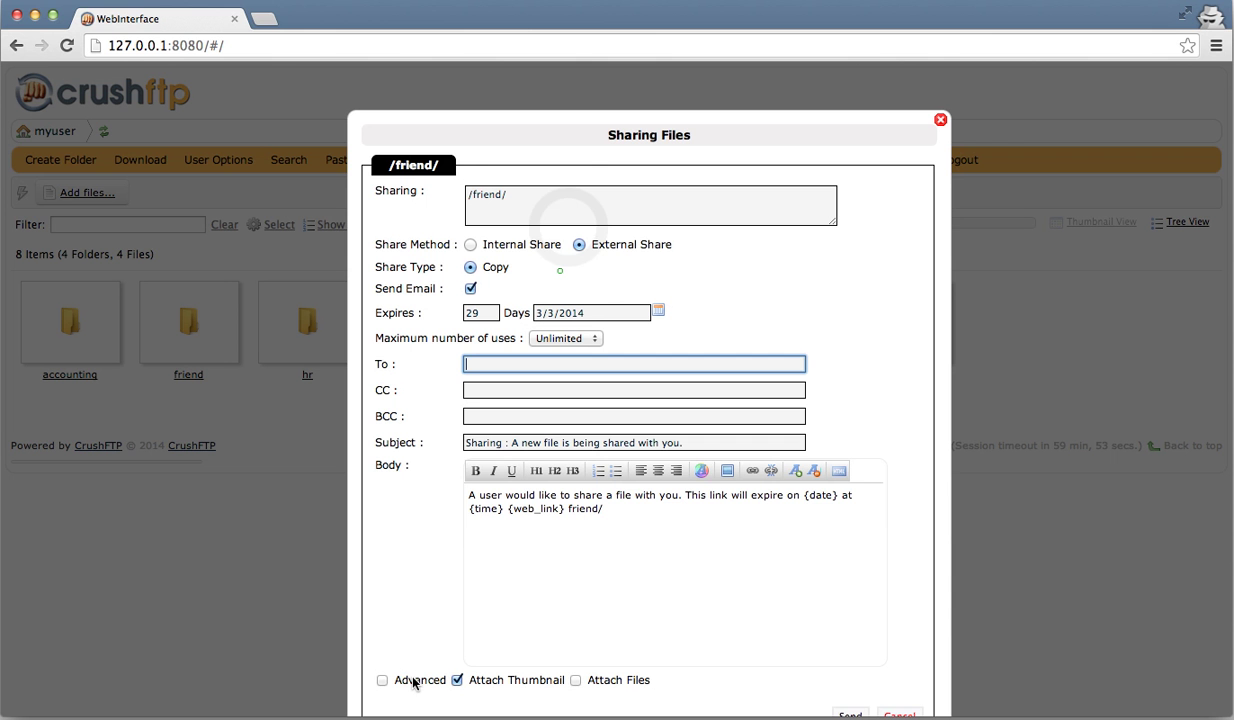
left_click(414, 683)
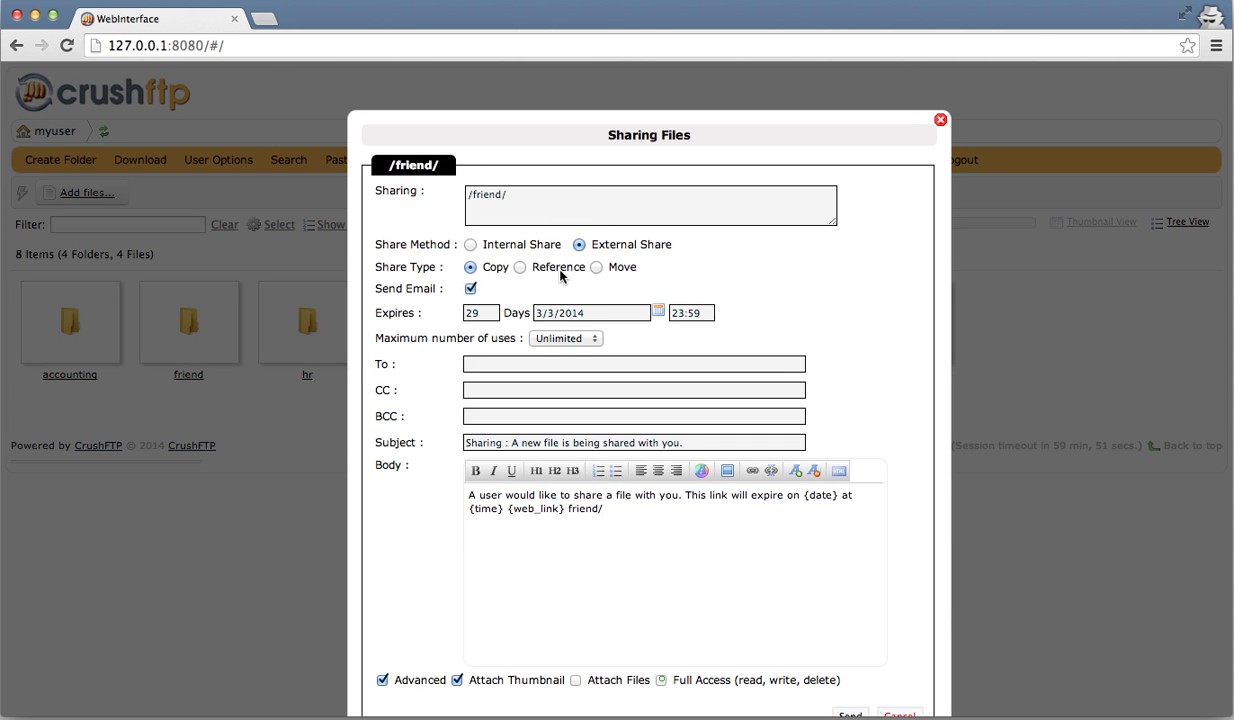
left_click(558, 268)
left_click(662, 679)
left_click(661, 680)
left_click(543, 518)
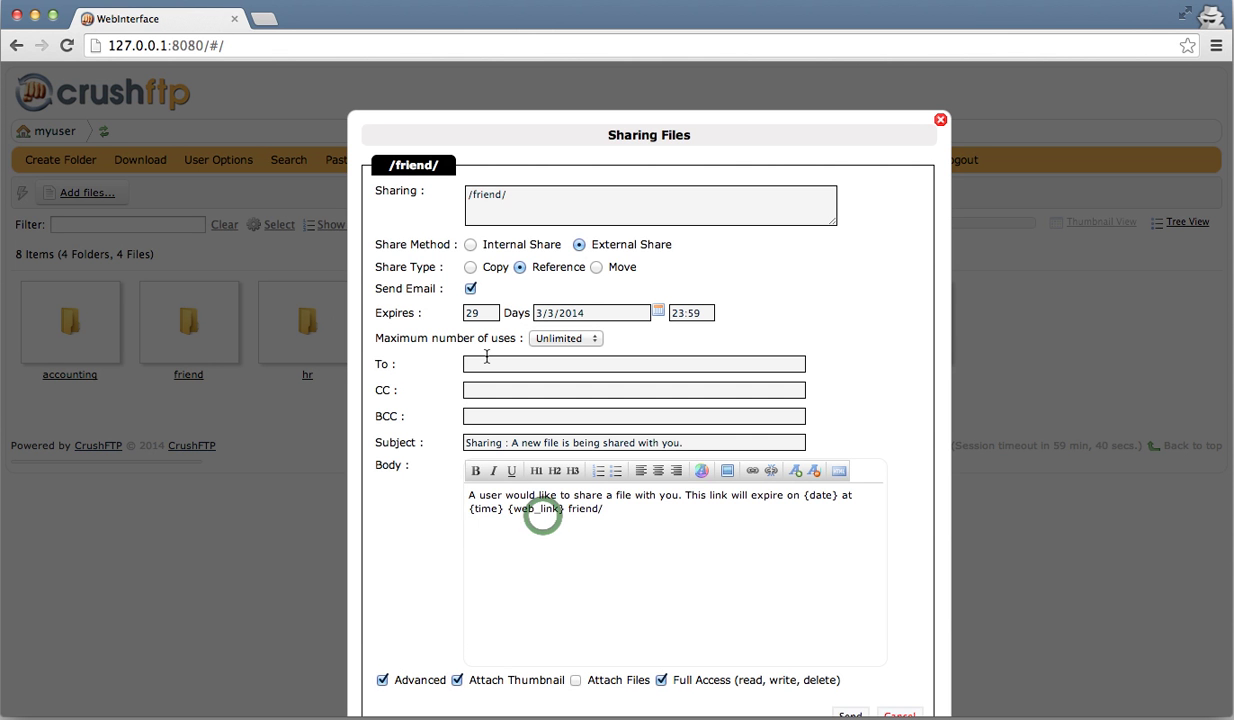
- Turn off e-mailing the share, generate its link, select the link, and close the window
left_click(470, 290)
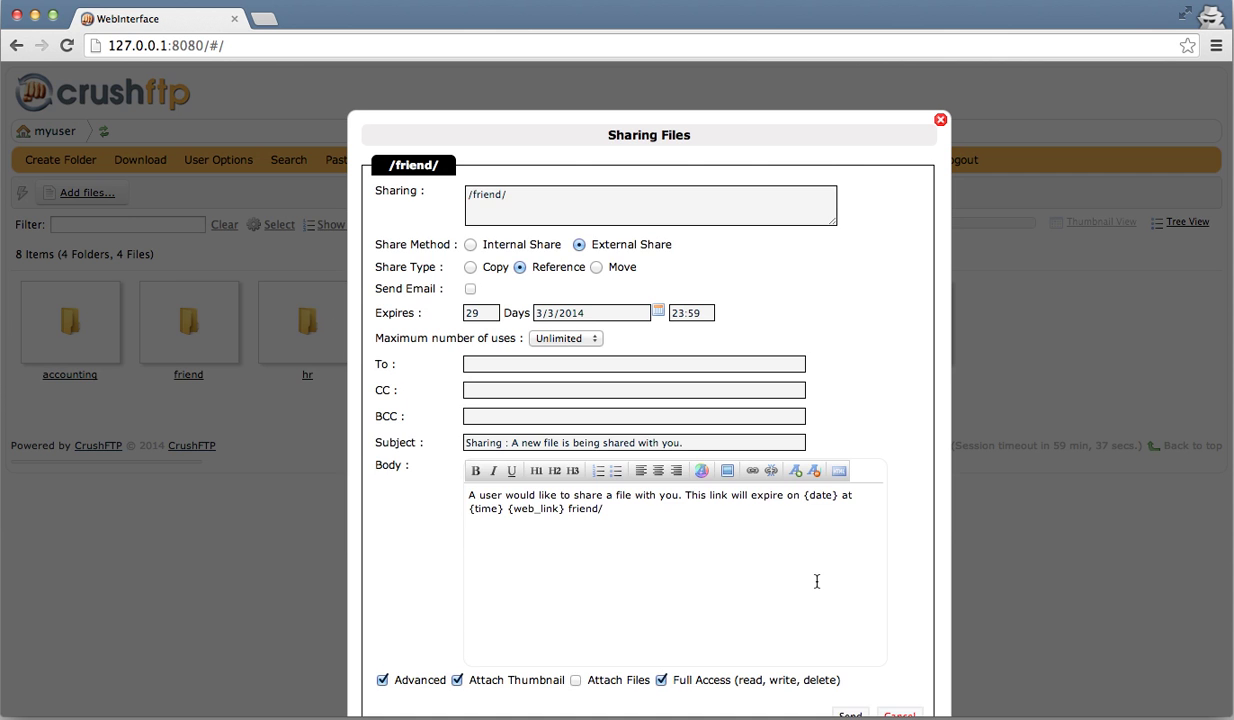
scroll(817, 581, "down", 2)
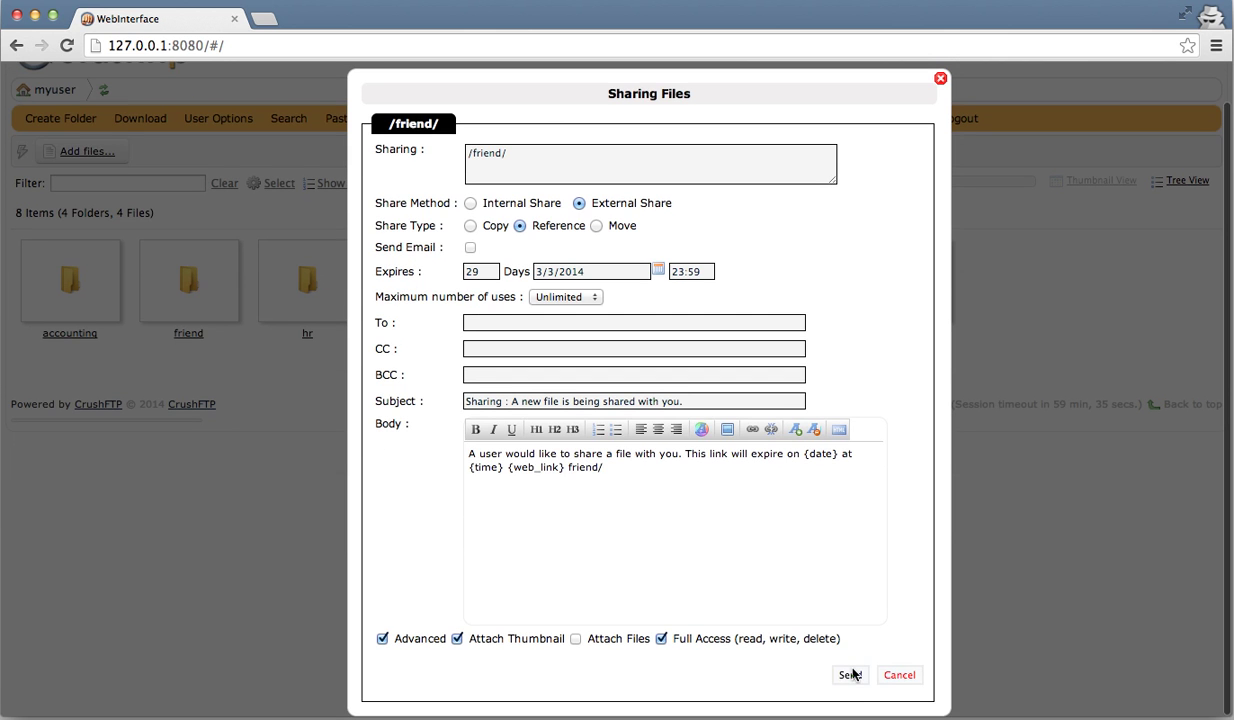
left_click(851, 676)
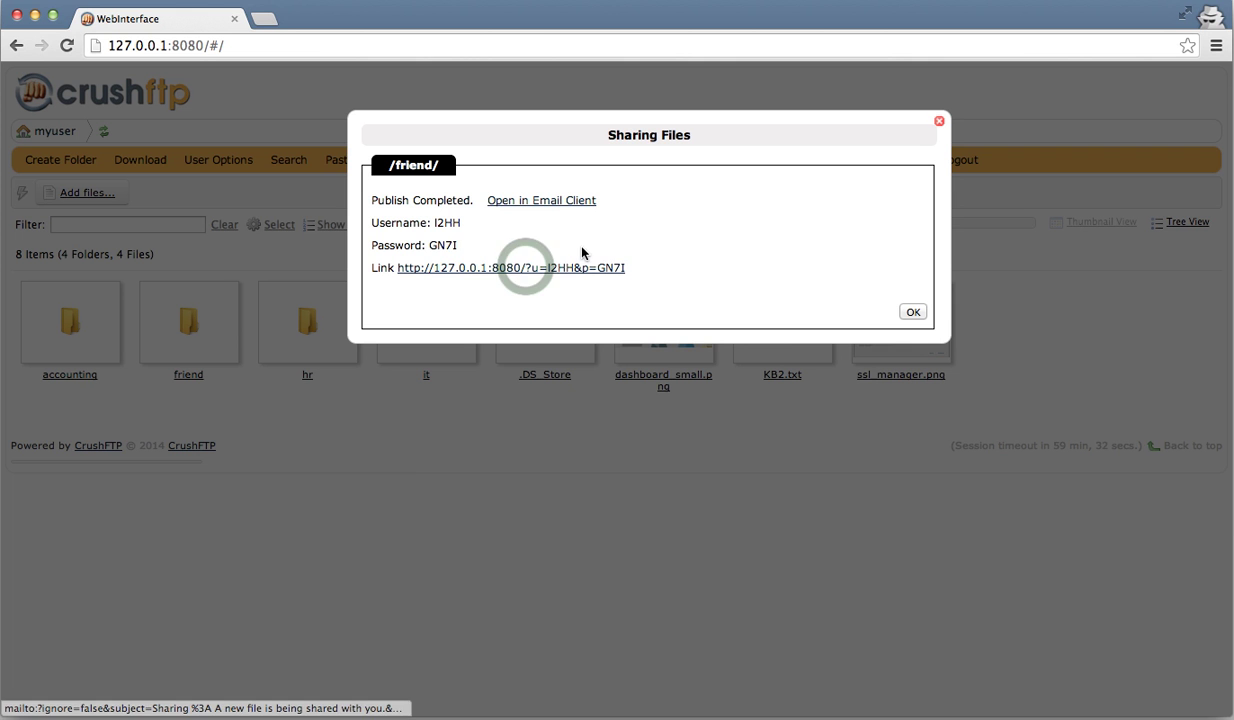
left_click_drag(625, 267, 397, 265)
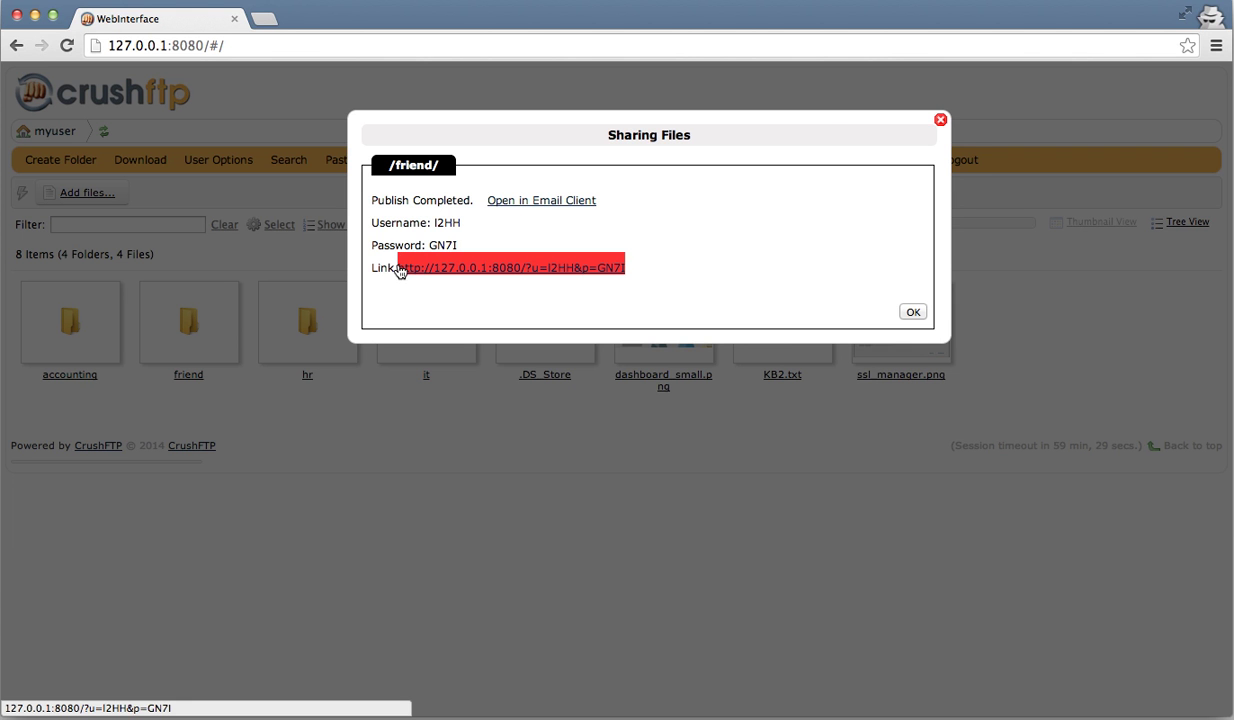
left_click(940, 120)
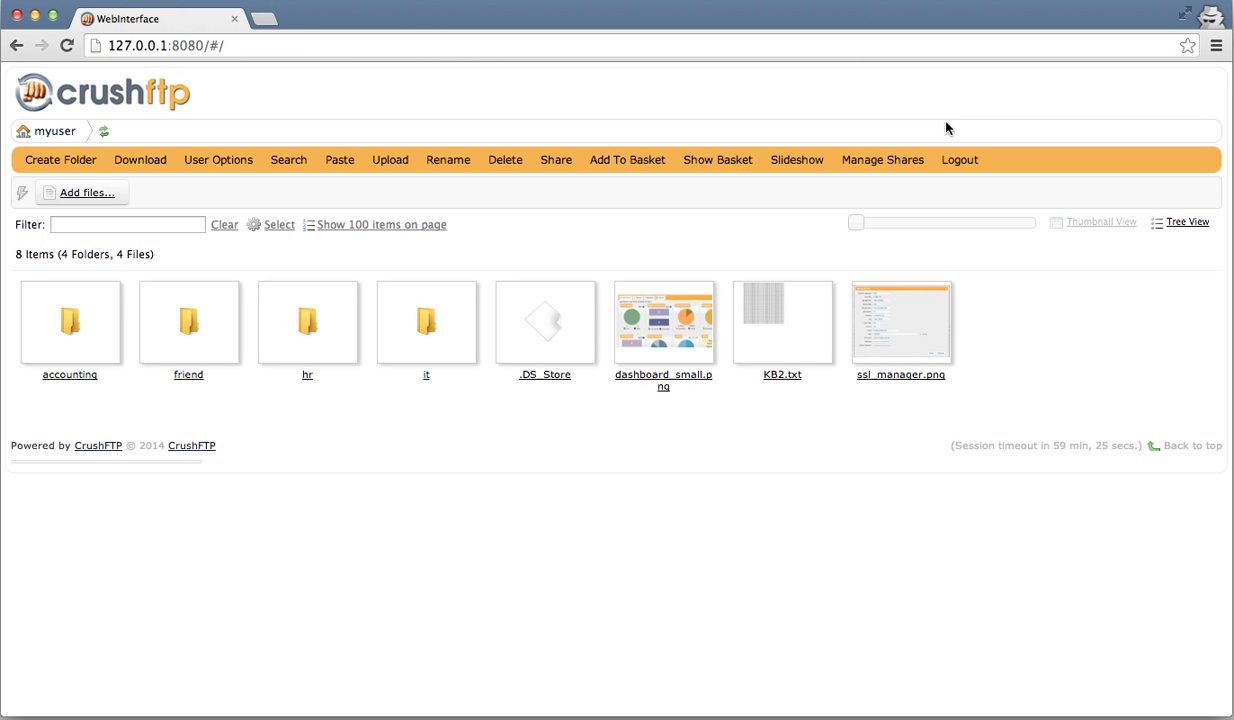